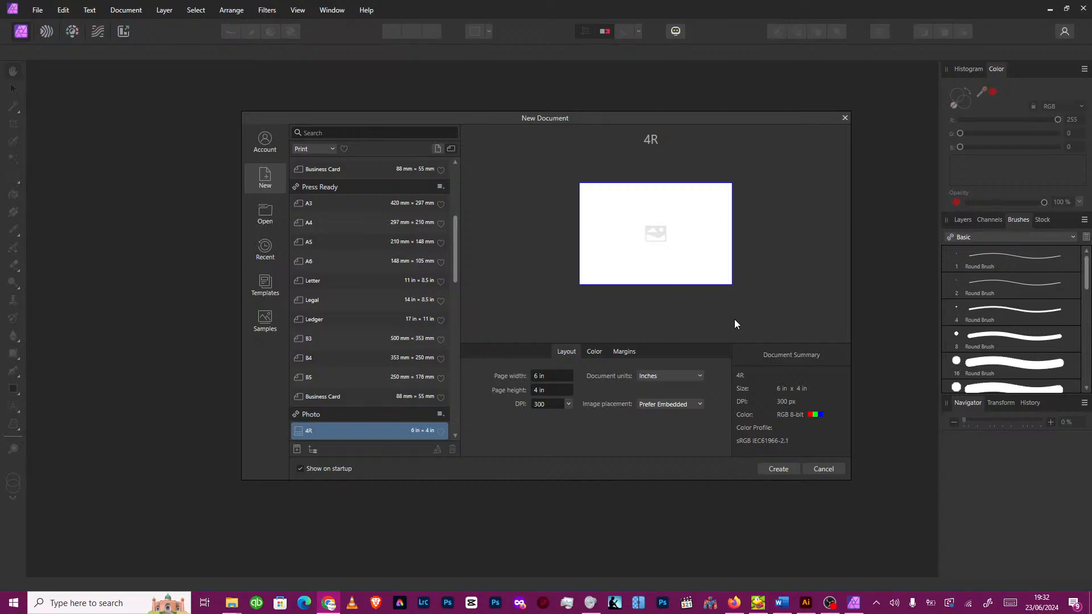
Step: Dismiss the new document setup and open the portrait photo DSC_0442.jpg from its File Explorer folder for editing
{"action": "left_click", "coordinate": [828, 470]}
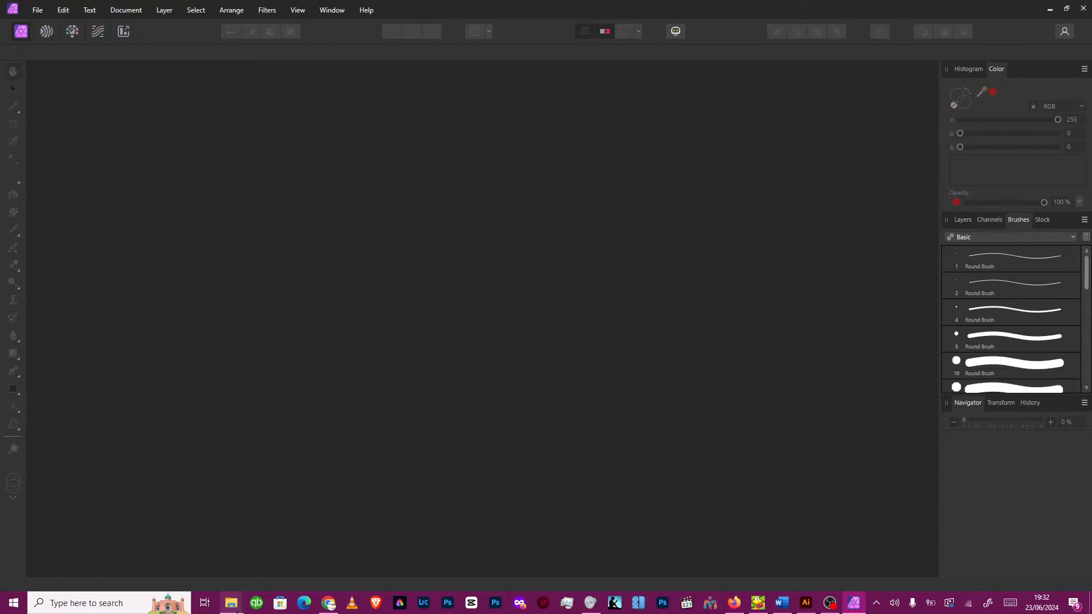
{"action": "mouse_move", "coordinate": [230, 608]}
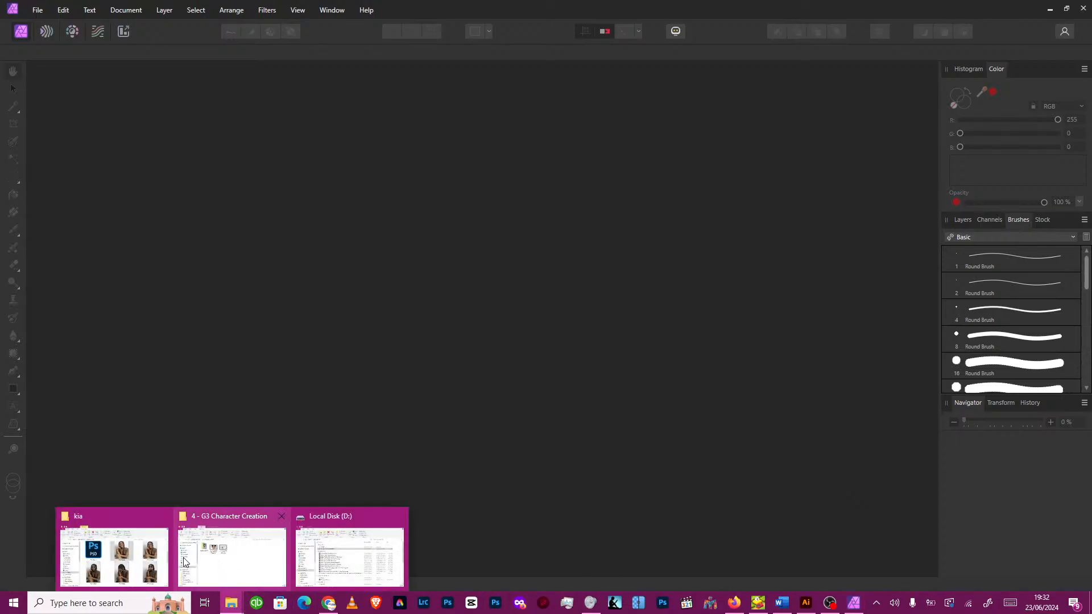
{"action": "left_click", "coordinate": [110, 551]}
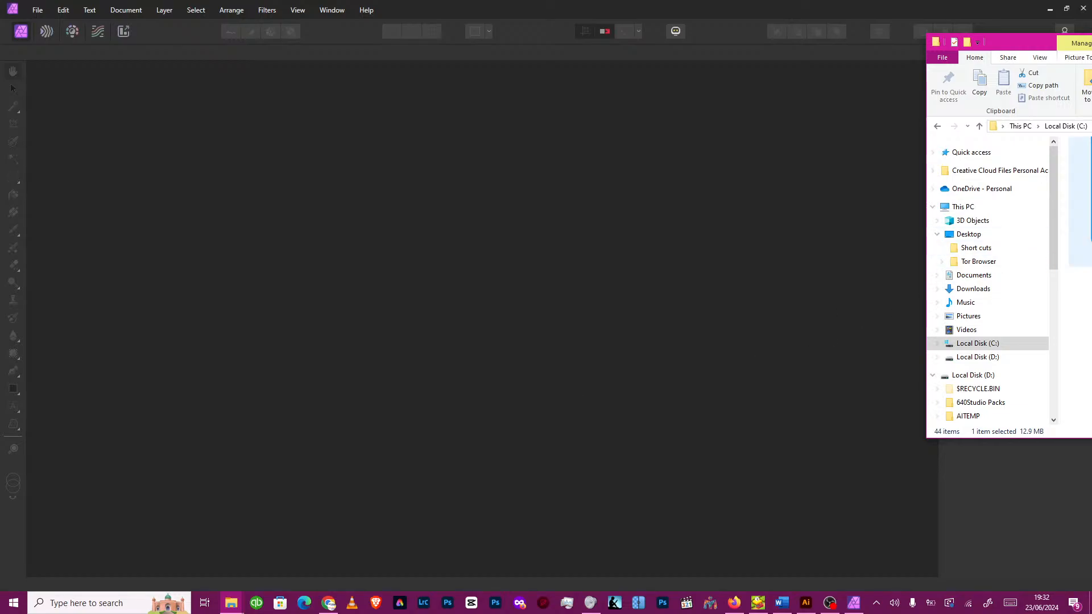
{"action": "left_click_drag", "start_coordinate": [1023, 42], "coordinate": [1091, 40]}
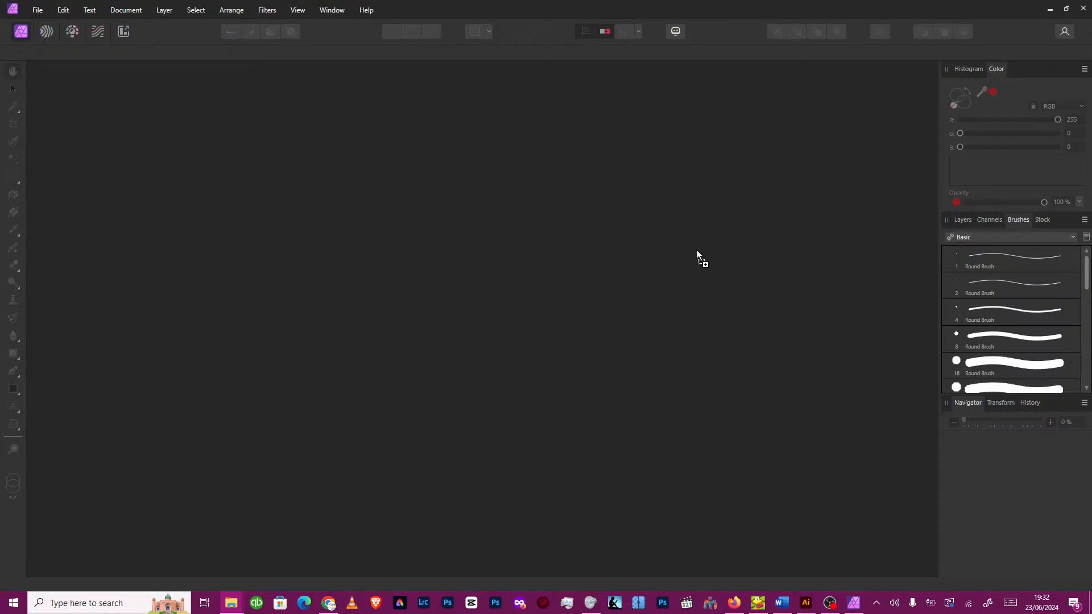
{"action": "left_click_drag", "start_coordinate": [494, 279], "coordinate": [544, 276]}
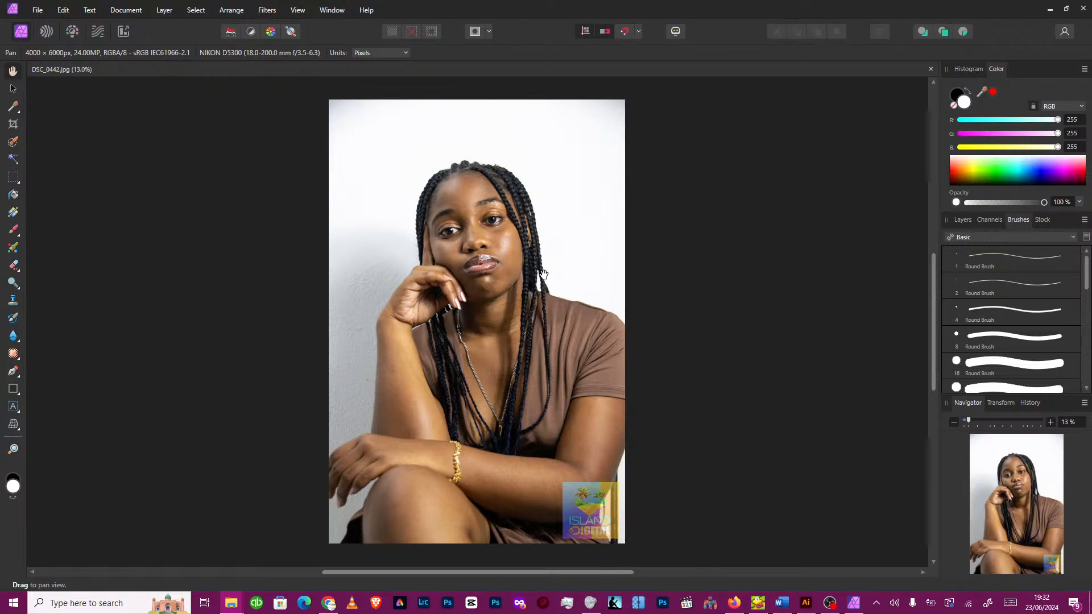
Step: Examine the skin on the cheeks, nose, lips and chin at about 62% zoom for blemishes
{"action": "scroll", "coordinate": [543, 275], "scroll_direction": "up", "scroll_amount": 2}
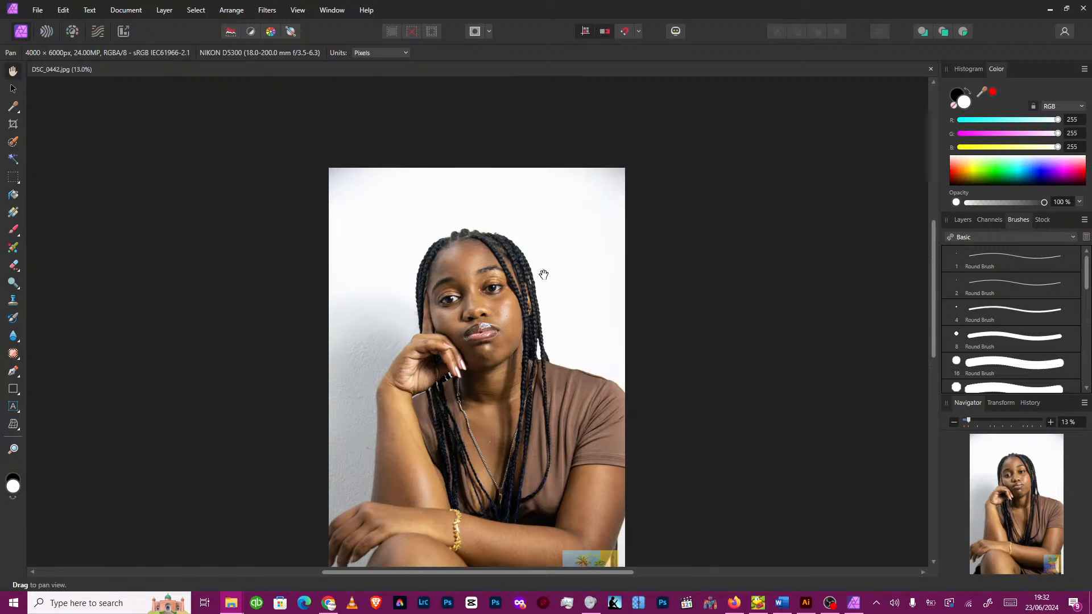
{"action": "scroll", "coordinate": [544, 275], "scroll_direction": "down", "scroll_amount": 2}
{"action": "scroll", "coordinate": [544, 274], "scroll_direction": "up", "scroll_amount": 5}
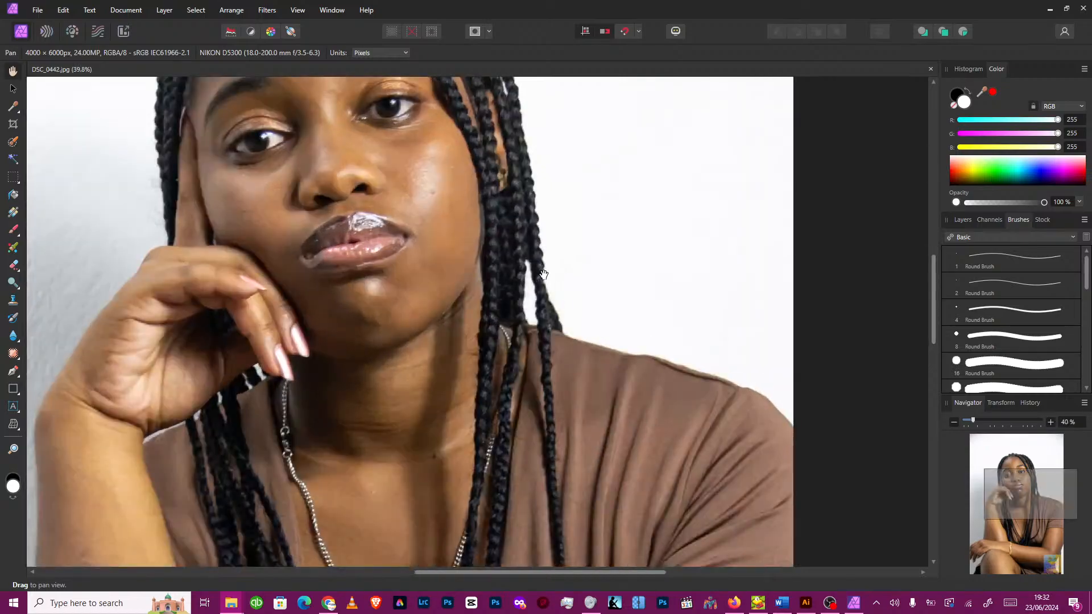
{"action": "scroll", "coordinate": [544, 275], "scroll_direction": "up", "scroll_amount": 2}
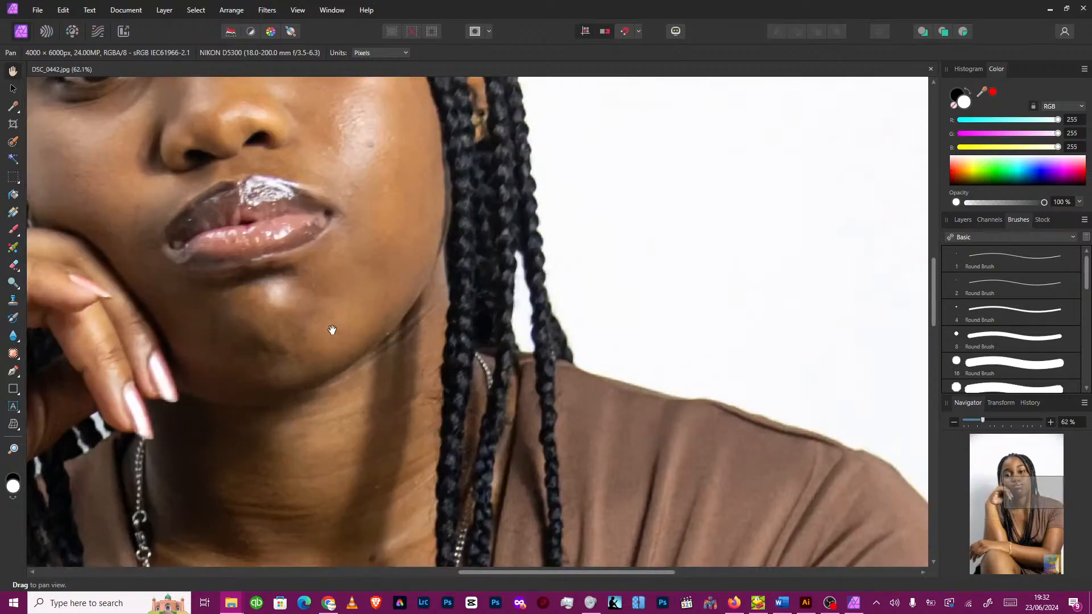
{"action": "left_click_drag", "start_coordinate": [326, 272], "coordinate": [653, 463]}
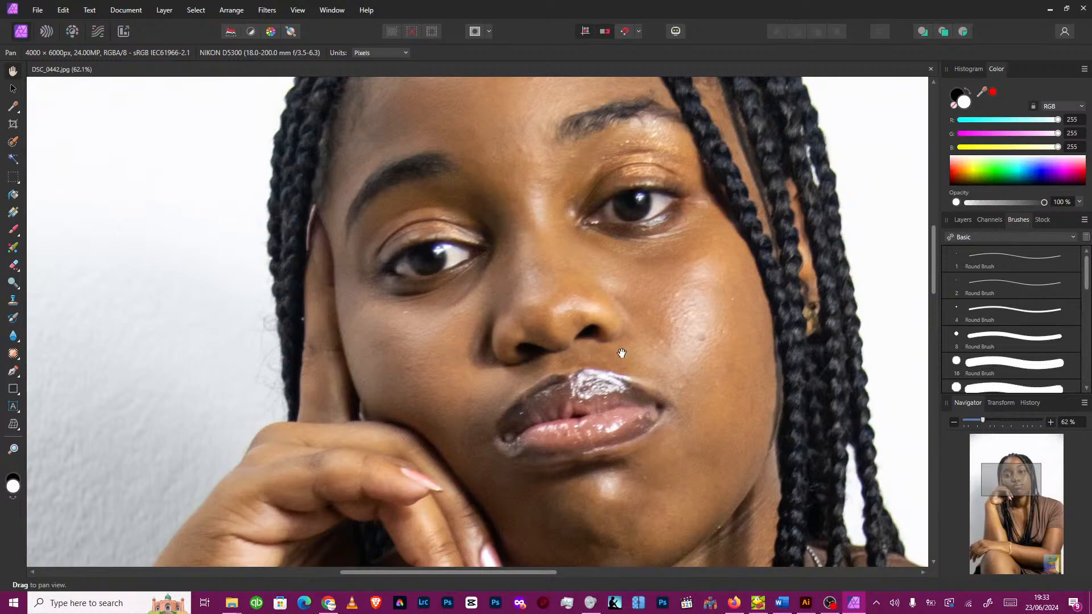
{"action": "left_click_drag", "start_coordinate": [617, 349], "coordinate": [543, 291]}
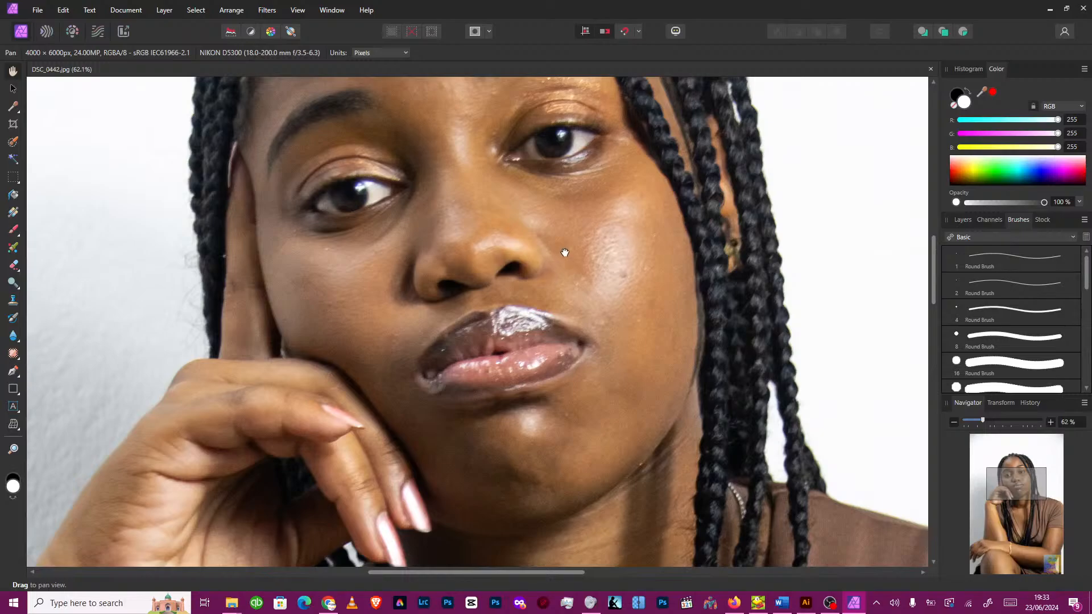
{"action": "left_click_drag", "start_coordinate": [568, 251], "coordinate": [629, 186]}
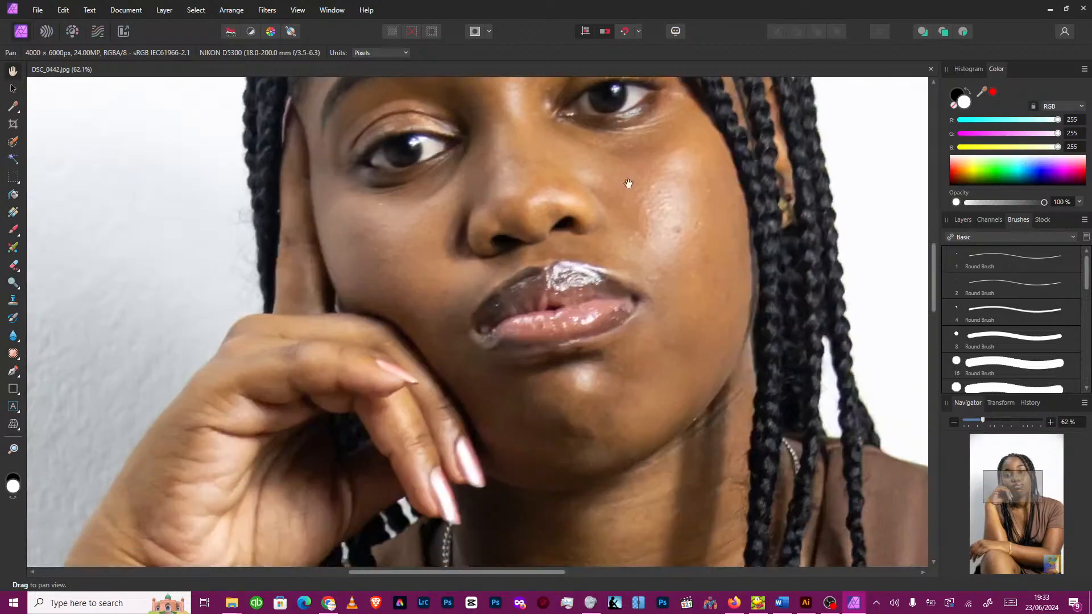
Step: Examine the neck and the chest around the necklace for marks and spots
{"action": "left_click_drag", "start_coordinate": [563, 326], "coordinate": [565, 189]}
{"action": "left_click_drag", "start_coordinate": [529, 344], "coordinate": [507, 193]}
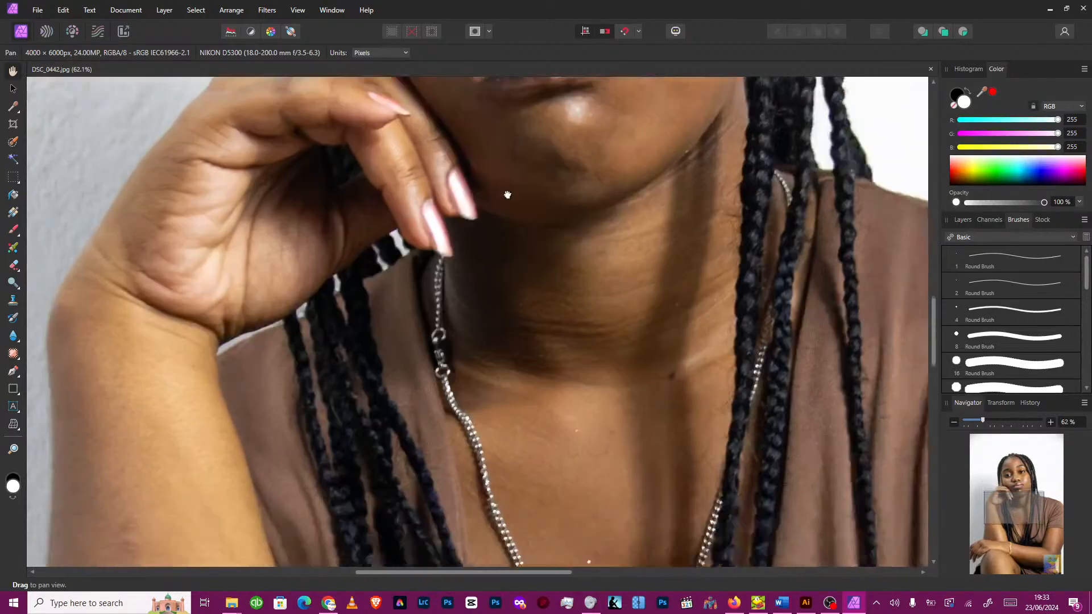
{"action": "left_click_drag", "start_coordinate": [493, 371], "coordinate": [491, 209]}
{"action": "left_click_drag", "start_coordinate": [475, 399], "coordinate": [364, 355]}
{"action": "left_click_drag", "start_coordinate": [434, 177], "coordinate": [439, 309]}
{"action": "left_click_drag", "start_coordinate": [467, 207], "coordinate": [472, 326]}
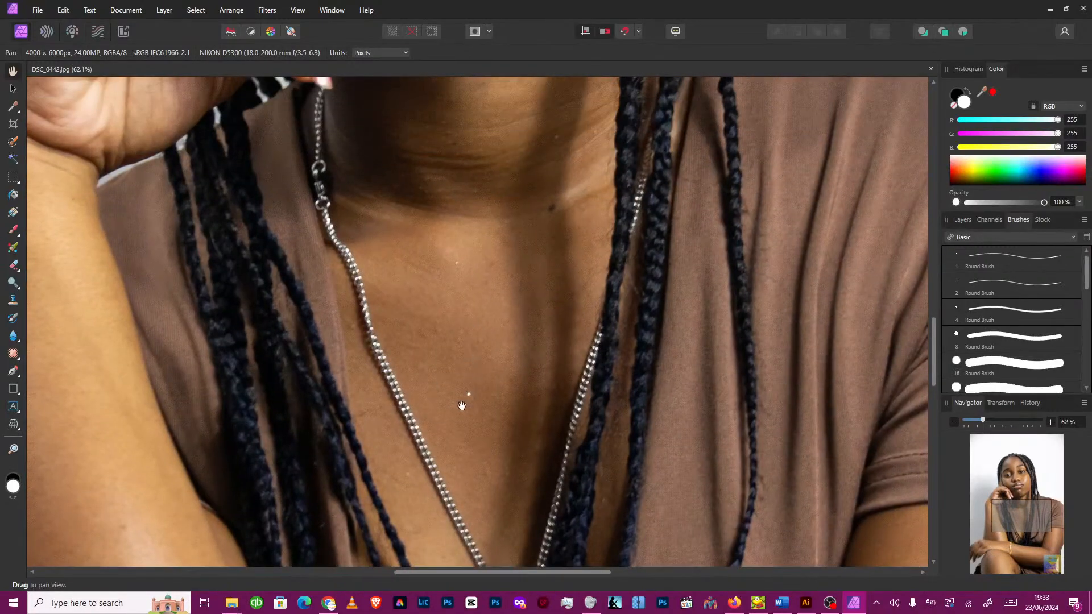
{"action": "left_click_drag", "start_coordinate": [524, 204], "coordinate": [513, 331]}
{"action": "left_click_drag", "start_coordinate": [548, 164], "coordinate": [499, 337]}
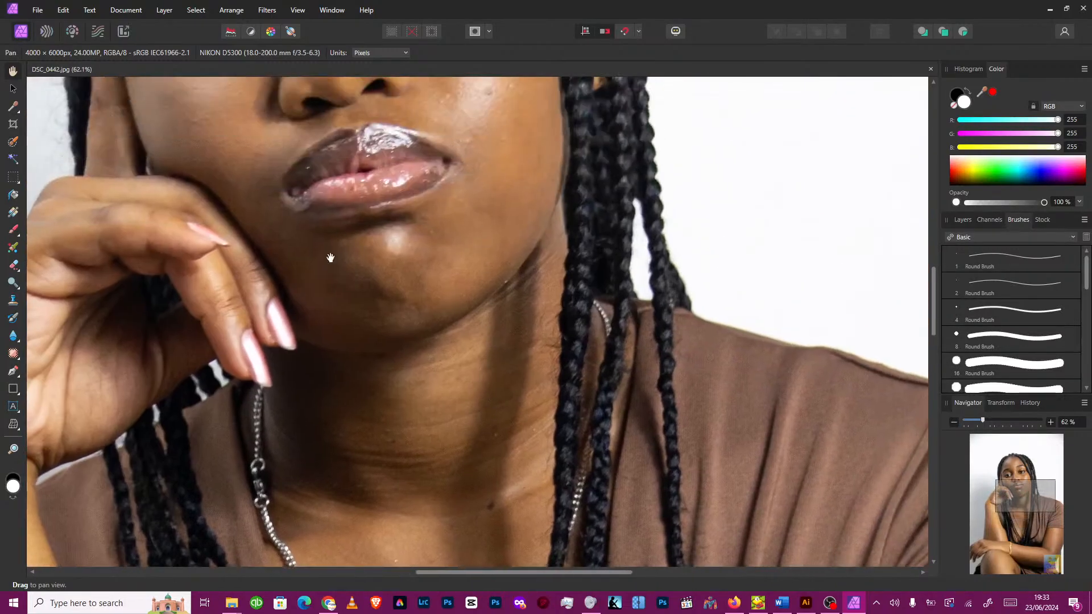
Step: Examine the upper face and the skin between the eyebrows at about 152% zoom
{"action": "left_click_drag", "start_coordinate": [506, 268], "coordinate": [495, 353]}
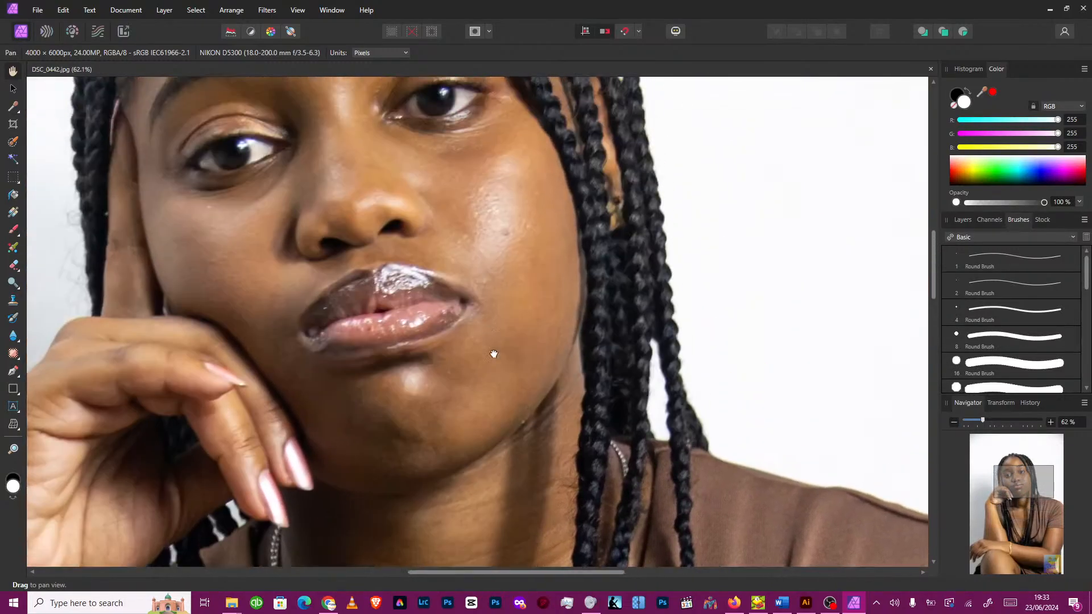
{"action": "left_click_drag", "start_coordinate": [510, 174], "coordinate": [510, 253]}
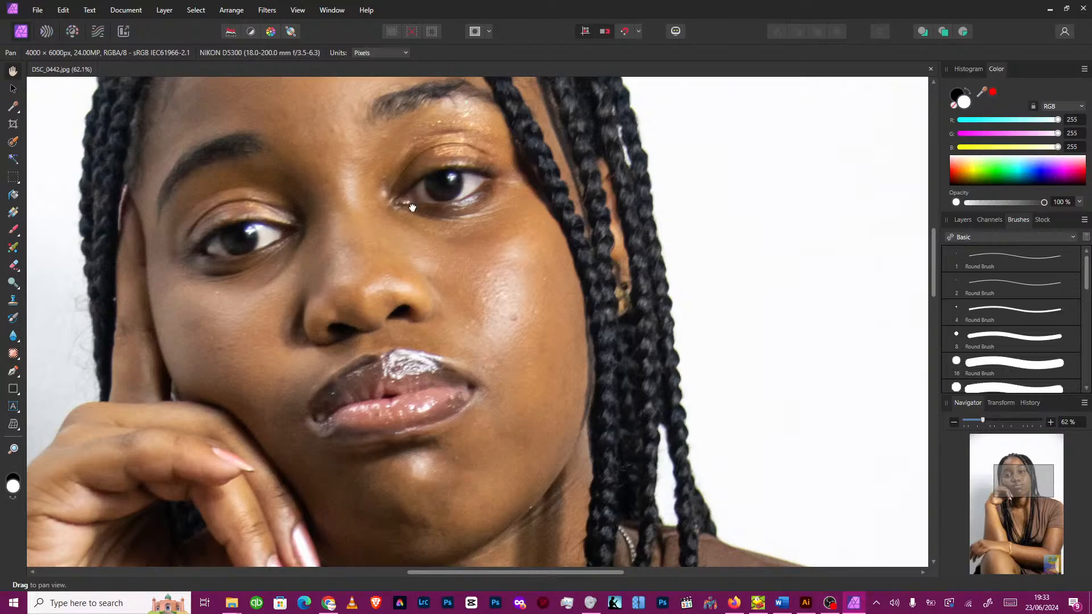
{"action": "left_click_drag", "start_coordinate": [412, 206], "coordinate": [551, 273]}
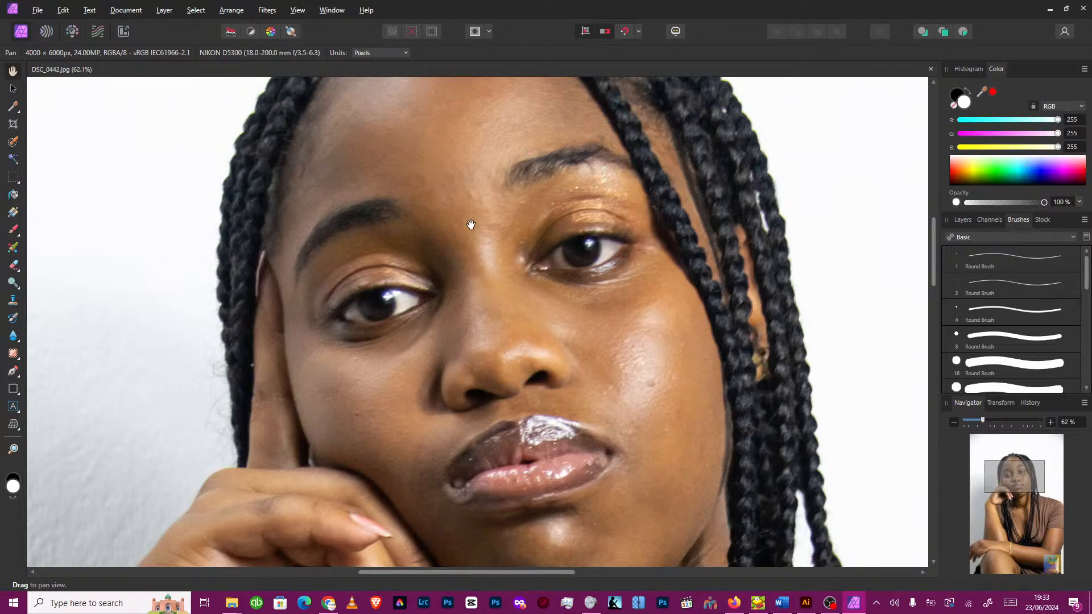
{"action": "scroll", "coordinate": [471, 225], "scroll_direction": "up", "scroll_amount": 1}
{"action": "scroll", "coordinate": [494, 286], "scroll_direction": "up", "scroll_amount": 2}
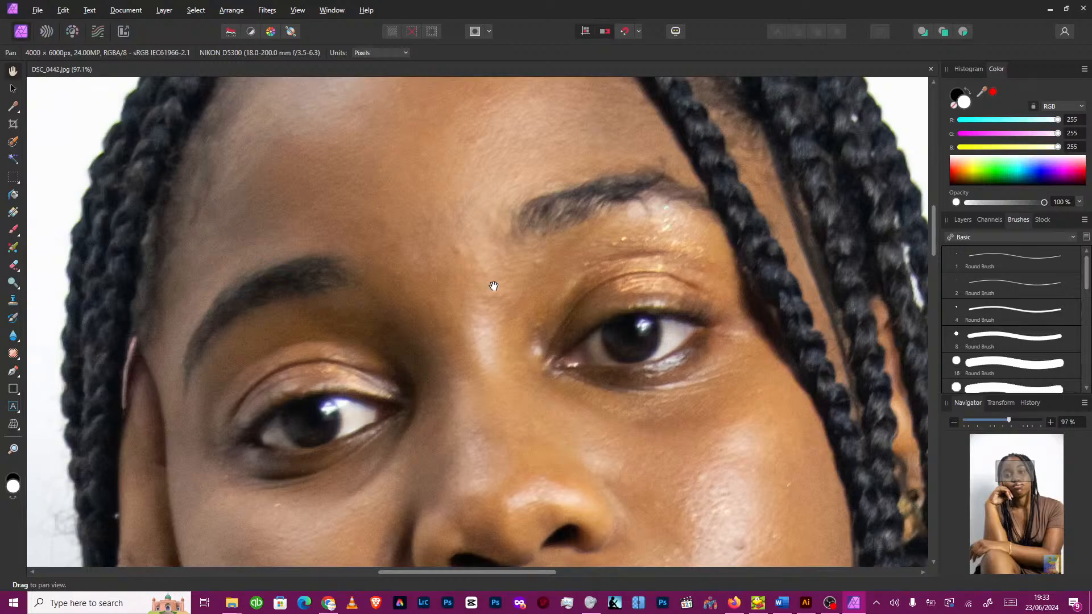
{"action": "scroll", "coordinate": [473, 273], "scroll_direction": "up", "scroll_amount": 4}
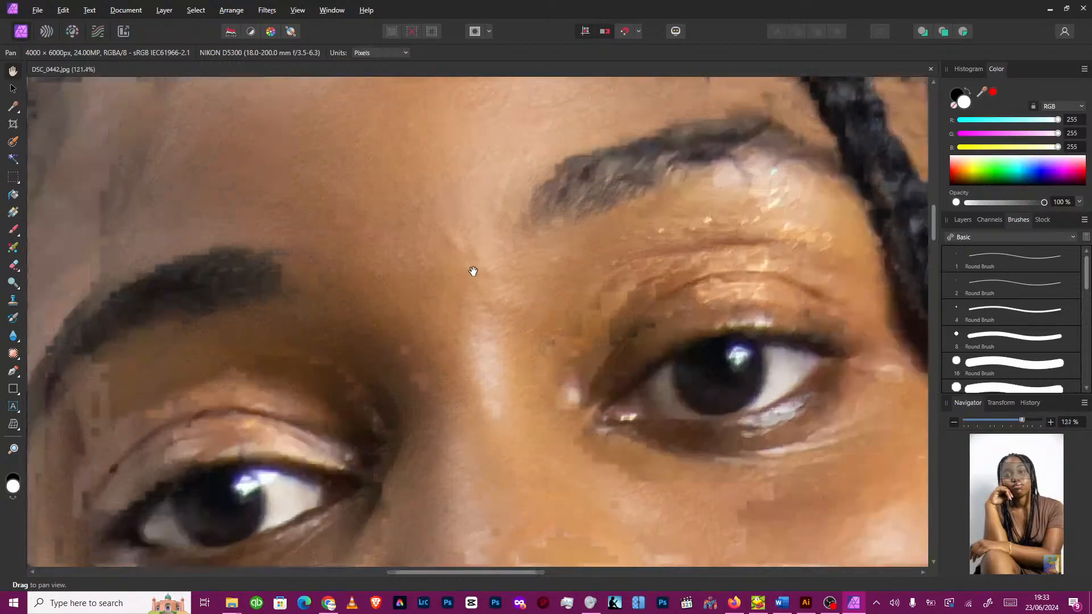
{"action": "scroll", "coordinate": [472, 271], "scroll_direction": "down", "scroll_amount": 1}
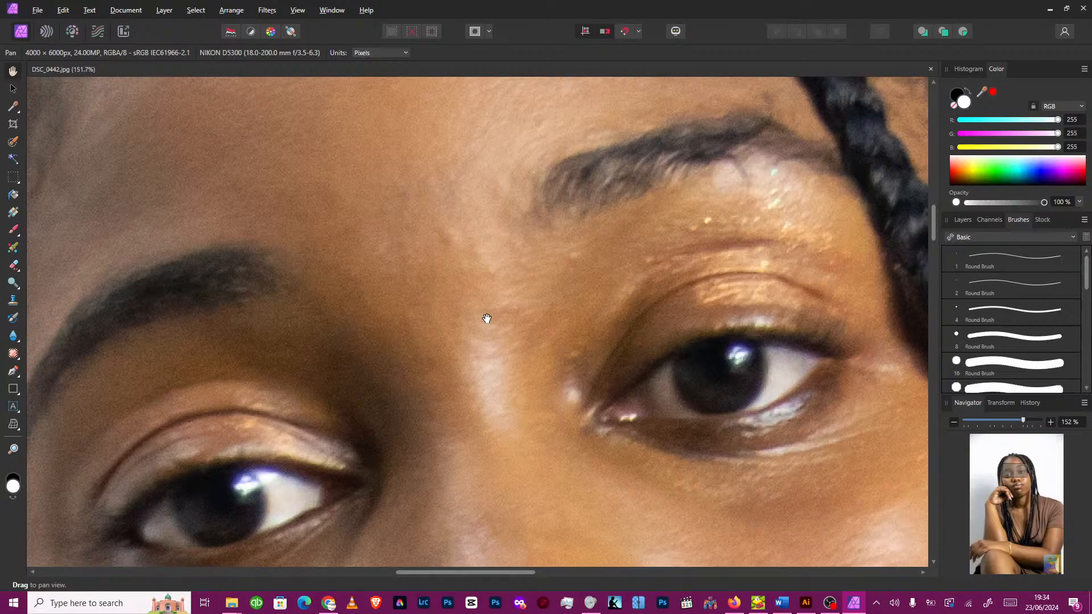
Step: Activate the Healing Brush Tool, review the related retouching tools, and duplicate the Background layer
{"action": "key", "text": "s"}
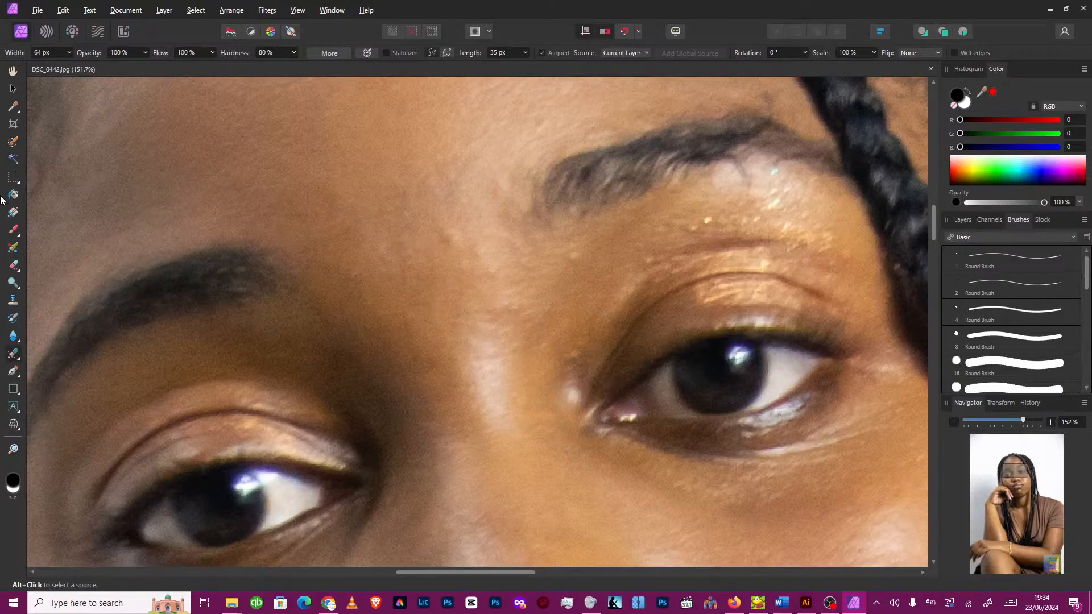
{"action": "left_click", "coordinate": [19, 359]}
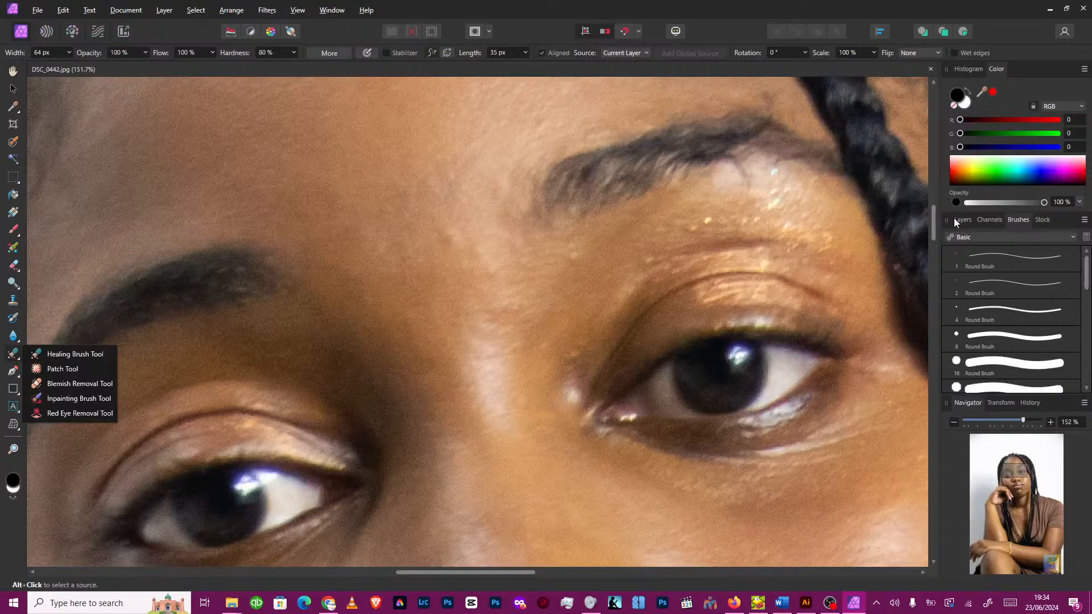
{"action": "left_click", "coordinate": [958, 221]}
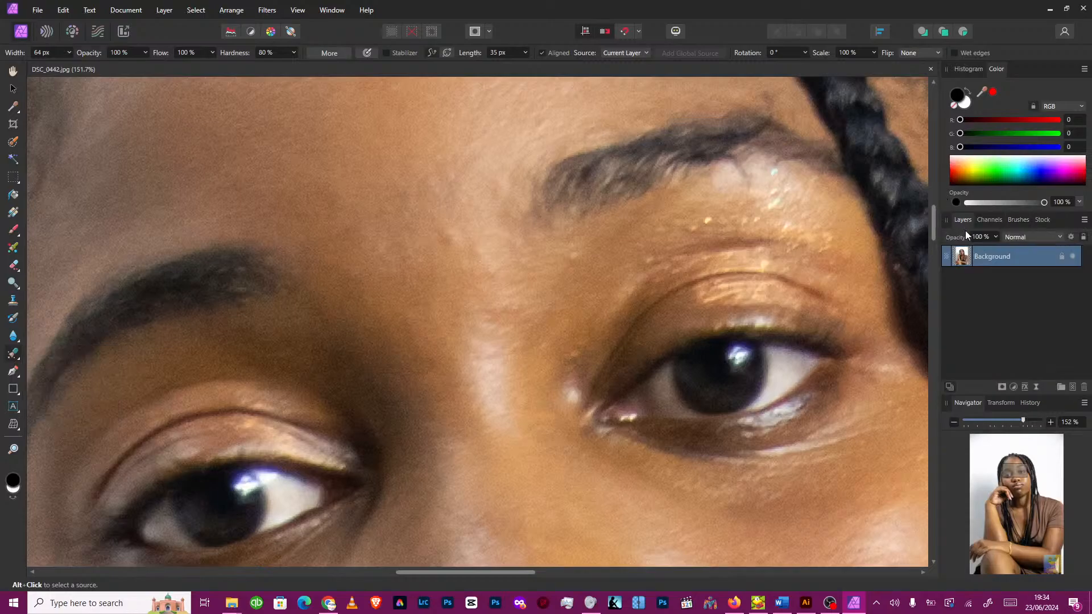
{"action": "right_click", "coordinate": [1039, 257]}
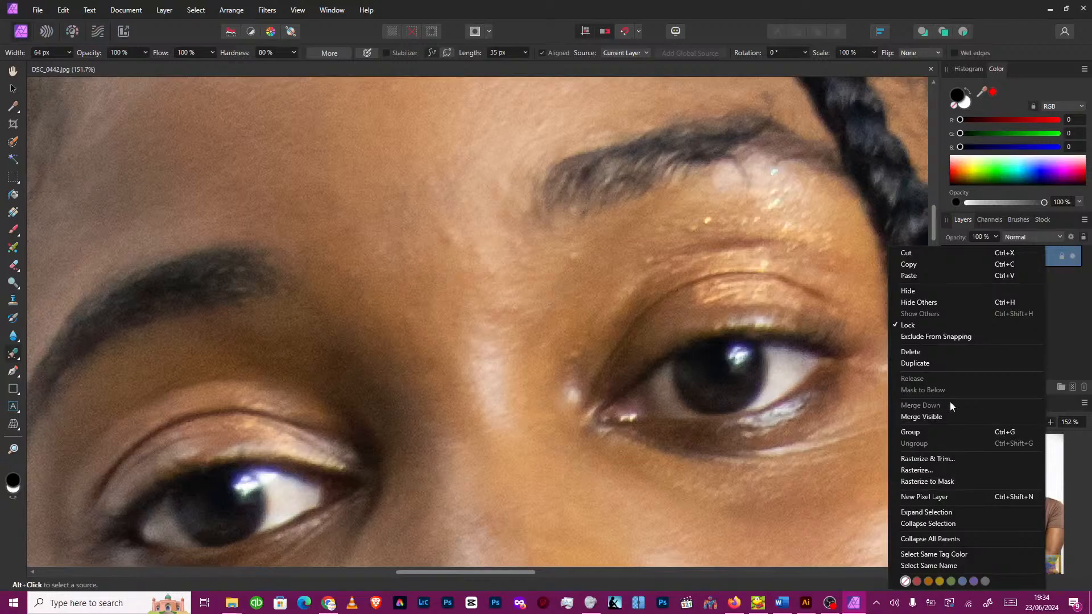
{"action": "left_click", "coordinate": [948, 364]}
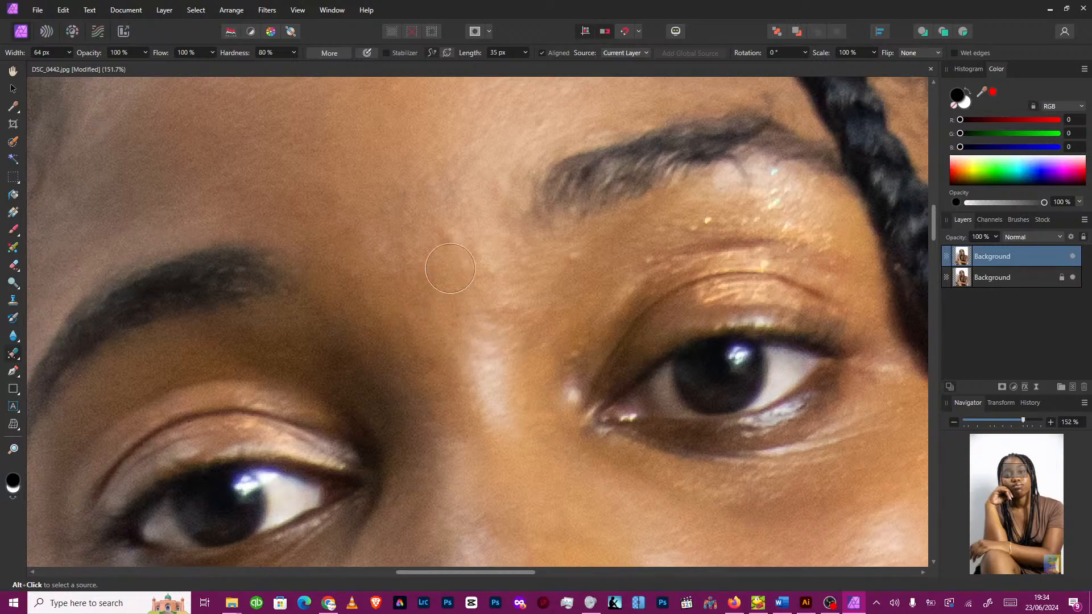
Step: Heal the small marks between the eyebrows on the duplicate layer with the 64 px Healing Brush, sampling nearby clean skin
{"action": "left_click", "coordinate": [445, 238]}
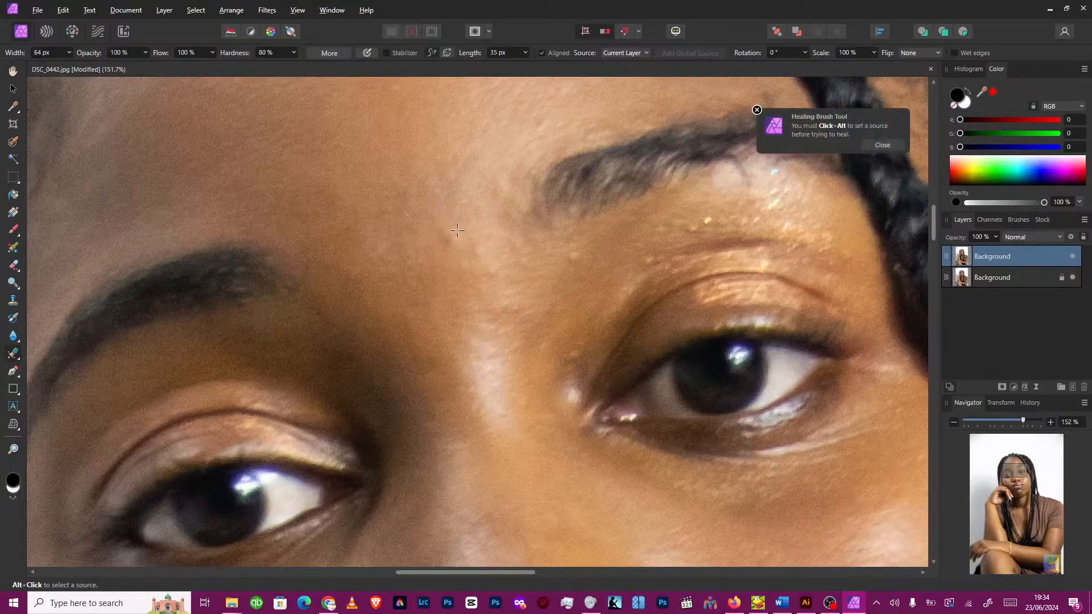
{"action": "key", "text": "alt"}
{"action": "left_click", "coordinate": [452, 223], "text": "alt"}
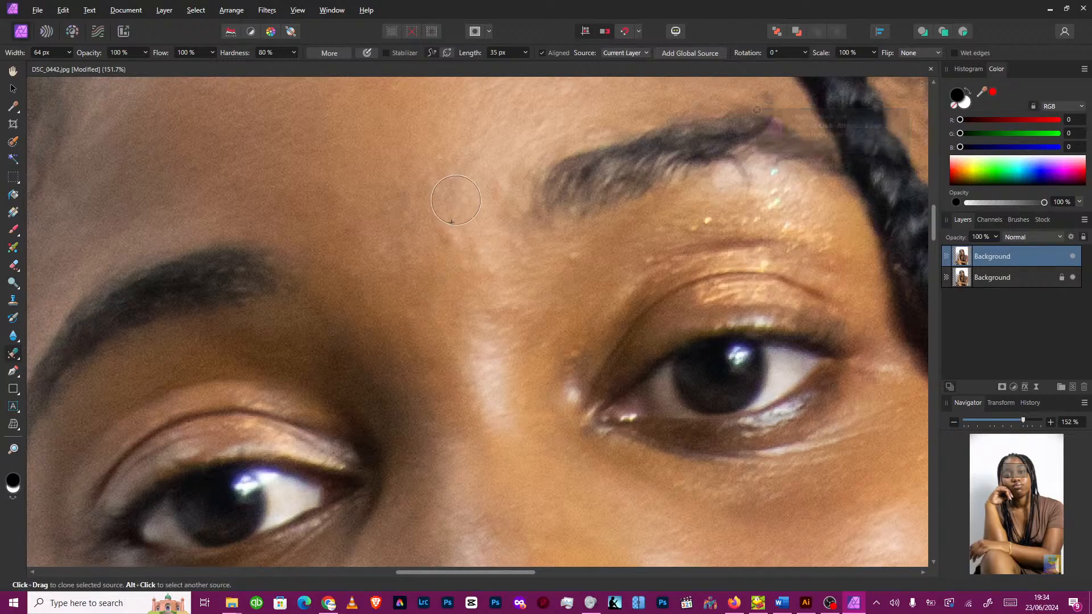
{"action": "mouse_move", "coordinate": [437, 247]}
{"action": "left_mouse_down"}
{"action": "mouse_move", "coordinate": [484, 261]}
{"action": "mouse_move", "coordinate": [511, 224]}
{"action": "mouse_move", "coordinate": [512, 200]}
{"action": "mouse_move", "coordinate": [477, 183]}
{"action": "mouse_move", "coordinate": [471, 205]}
{"action": "mouse_move", "coordinate": [499, 172]}
{"action": "left_mouse_up"}
{"action": "left_click", "coordinate": [478, 185], "text": "alt"}
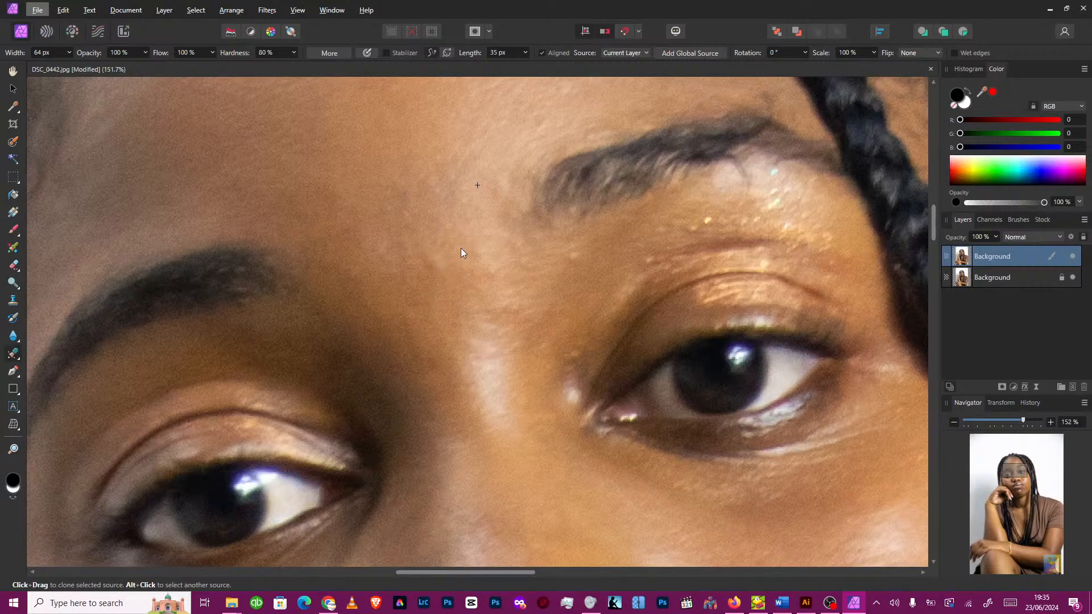
{"action": "left_click_drag", "start_coordinate": [457, 211], "coordinate": [488, 178]}
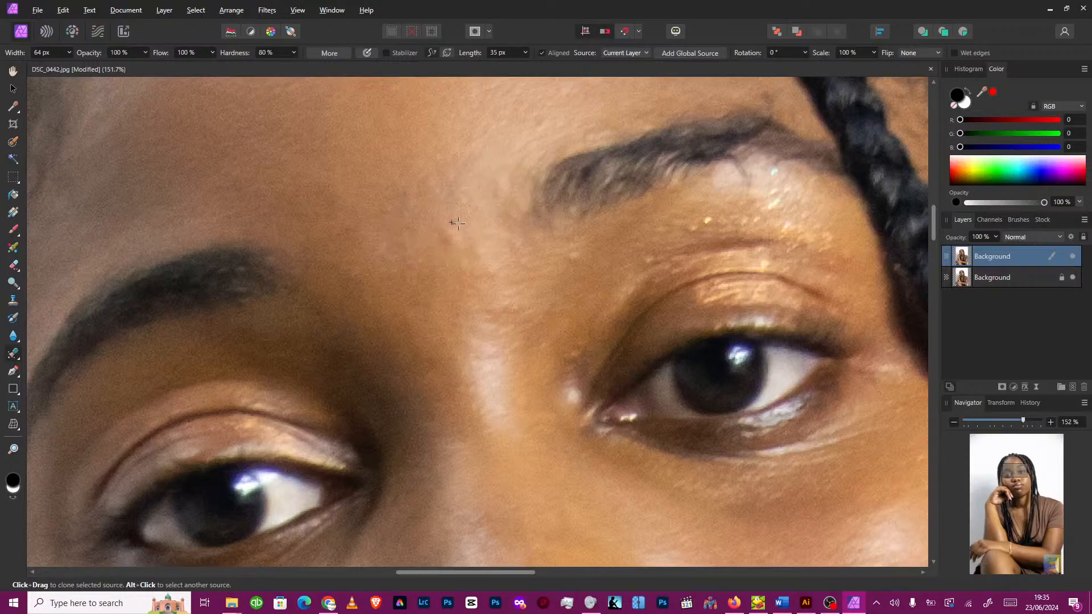
Step: Resample clean skin and heal the remaining spots between the eyebrows and under the inner end of the brow
{"action": "key", "text": "alt"}
{"action": "key", "text": "alt"}
{"action": "left_click", "coordinate": [409, 197], "text": "alt"}
{"action": "left_click", "coordinate": [451, 239]}
{"action": "left_click", "coordinate": [523, 187]}
{"action": "left_click", "coordinate": [628, 231], "text": "alt"}
{"action": "left_click", "coordinate": [574, 256]}
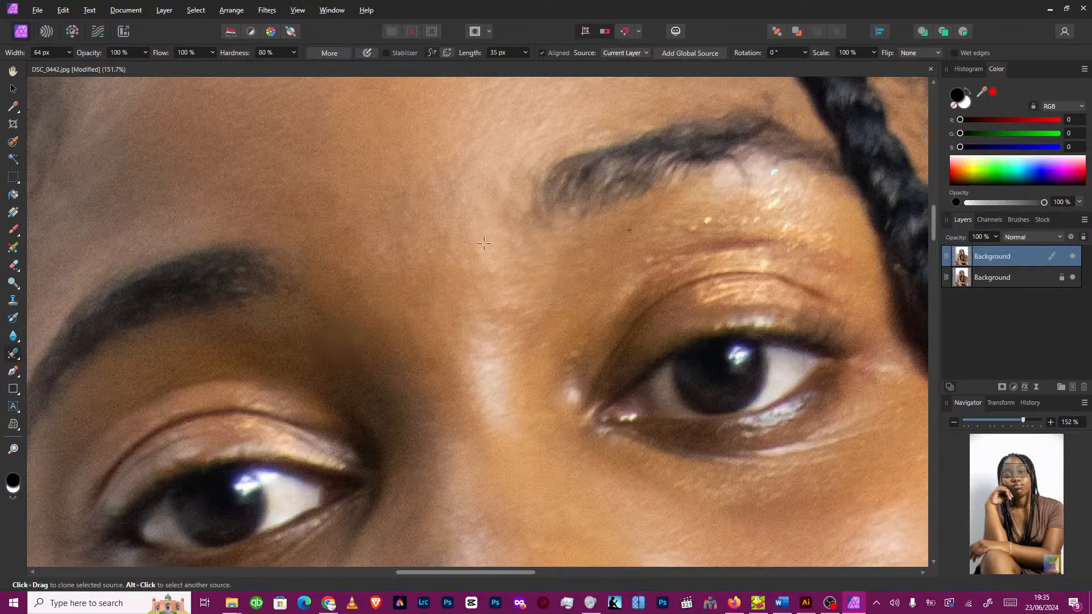
{"action": "left_click", "coordinate": [467, 231], "text": "alt"}
Step: Activate the Patch Tool and examine the skin around the nose, mouth and shiny cheek at up to about 190% zoom
{"action": "left_click", "coordinate": [13, 353]}
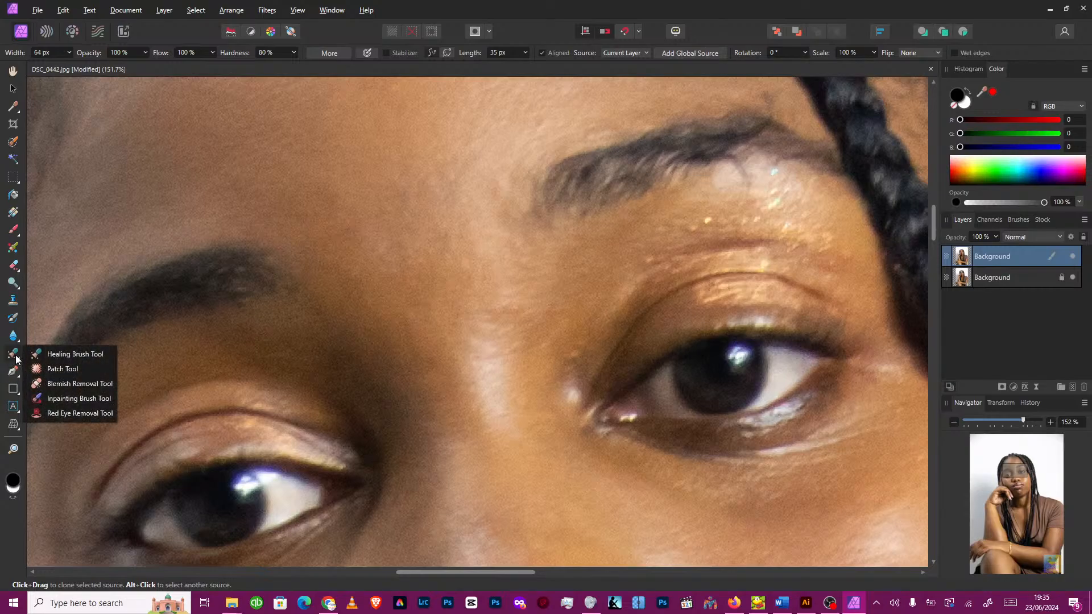
{"action": "left_click", "coordinate": [63, 370]}
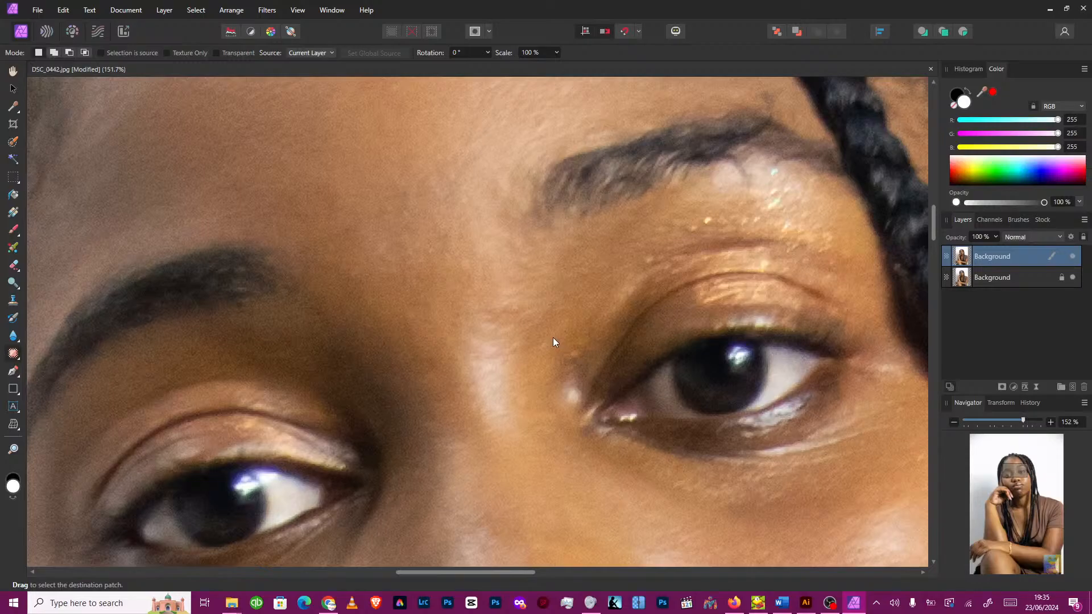
{"action": "scroll", "coordinate": [553, 339], "scroll_direction": "down", "scroll_amount": 5}
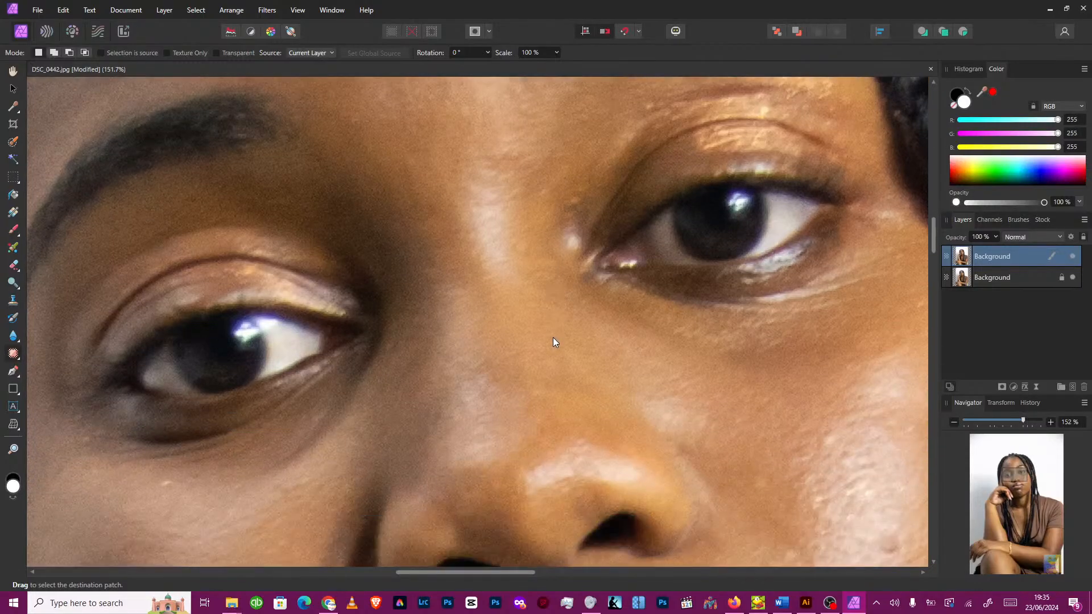
{"action": "scroll", "coordinate": [553, 337], "scroll_direction": "down", "scroll_amount": 5}
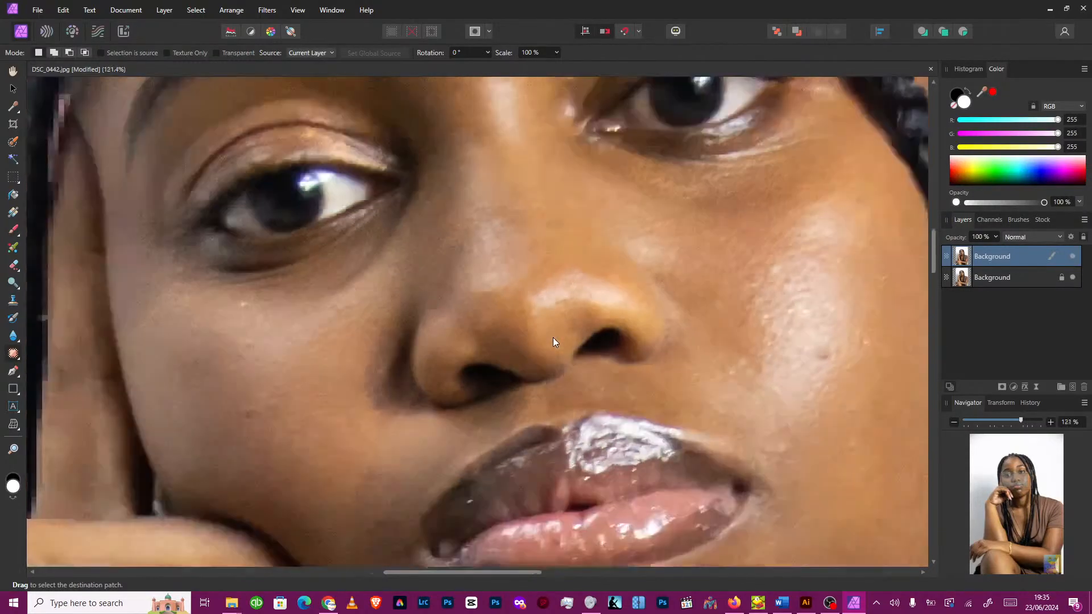
{"action": "scroll", "coordinate": [553, 336], "scroll_direction": "down", "scroll_amount": 5}
{"action": "scroll", "coordinate": [726, 330], "scroll_direction": "up", "scroll_amount": 5}
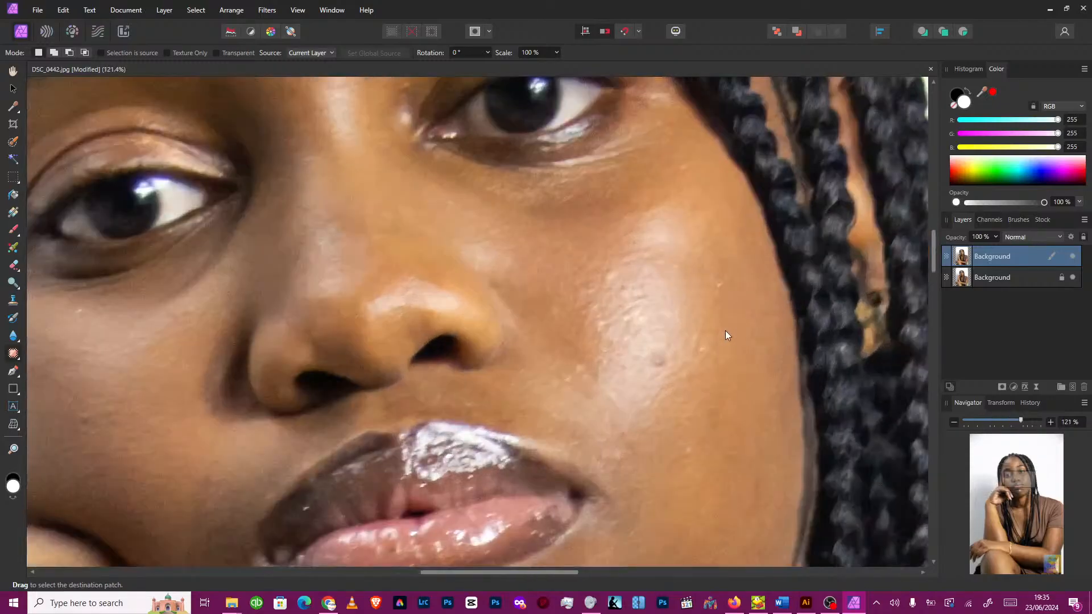
{"action": "scroll", "coordinate": [726, 331], "scroll_direction": "up", "scroll_amount": 2}
{"action": "scroll", "coordinate": [692, 374], "scroll_direction": "up", "scroll_amount": 1}
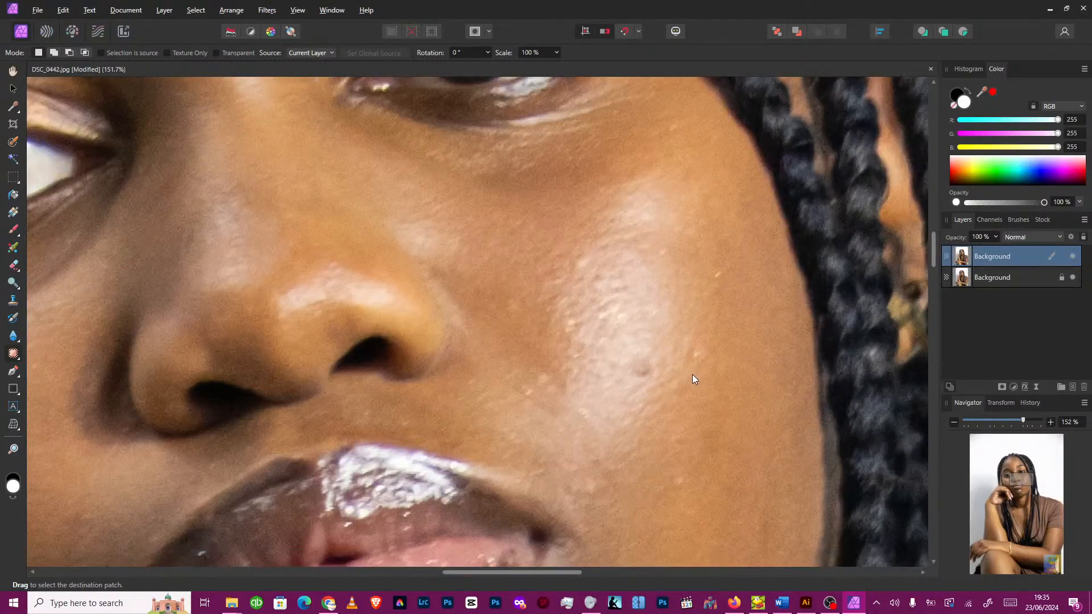
{"action": "scroll", "coordinate": [693, 376], "scroll_direction": "down", "scroll_amount": 3}
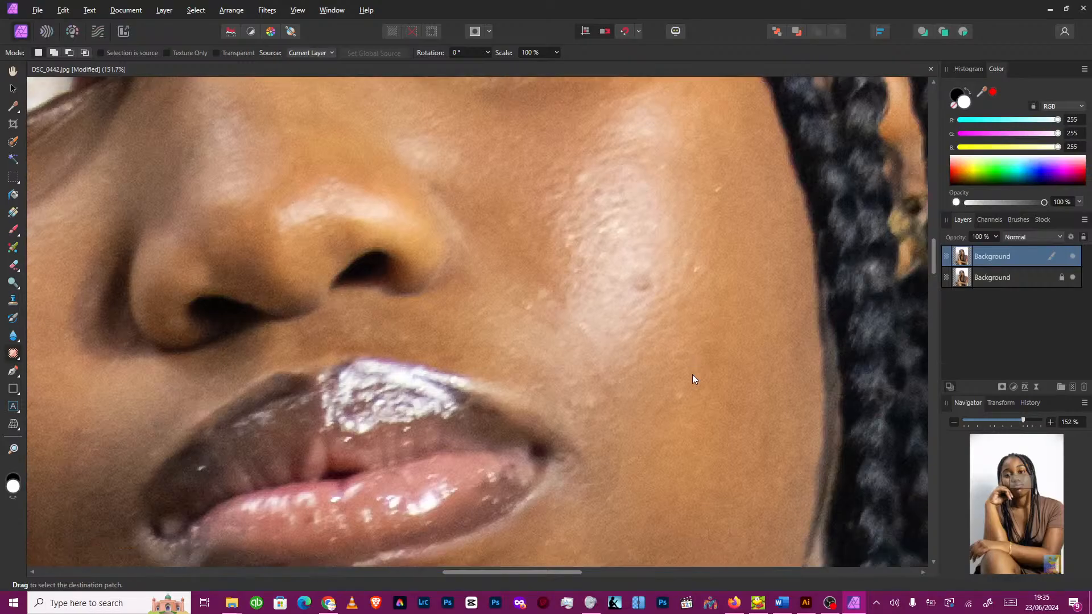
{"action": "scroll", "coordinate": [691, 374], "scroll_direction": "up", "scroll_amount": 1}
{"action": "scroll", "coordinate": [692, 374], "scroll_direction": "up", "scroll_amount": 1}
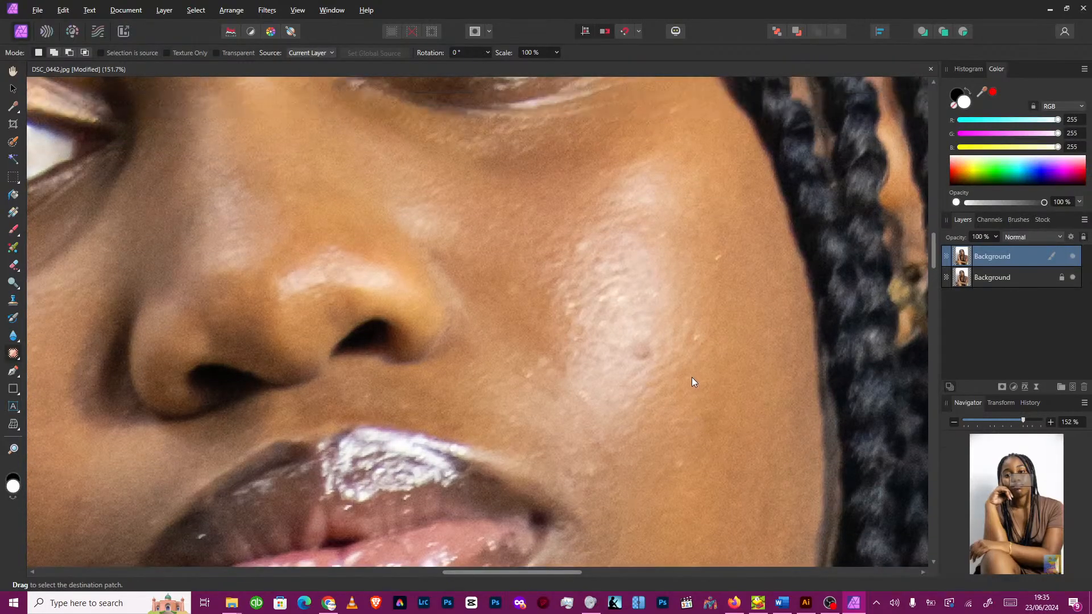
{"action": "scroll", "coordinate": [692, 377], "scroll_direction": "up", "scroll_amount": 1}
{"action": "scroll", "coordinate": [691, 377], "scroll_direction": "down", "scroll_amount": 2}
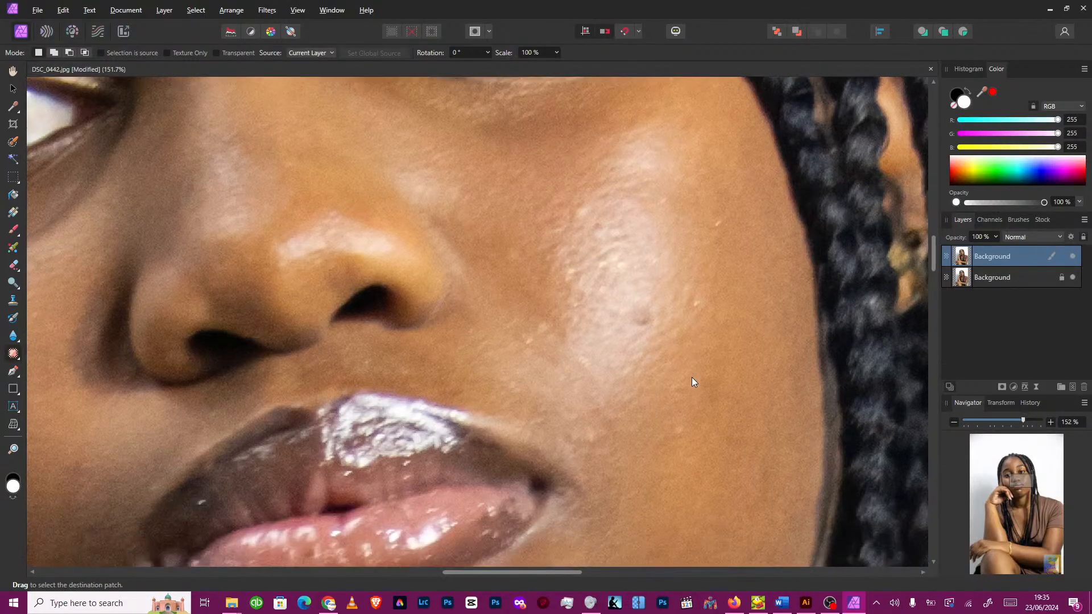
{"action": "scroll", "coordinate": [672, 347], "scroll_direction": "up", "scroll_amount": 2}
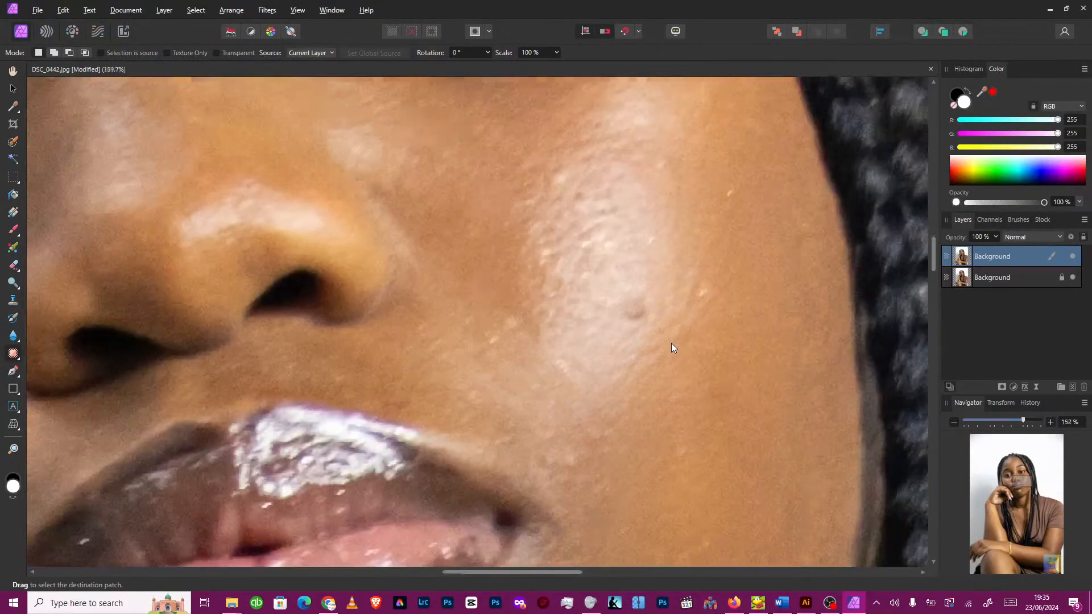
{"action": "scroll", "coordinate": [671, 343], "scroll_direction": "down", "scroll_amount": 2}
{"action": "scroll", "coordinate": [671, 343], "scroll_direction": "up", "scroll_amount": 2}
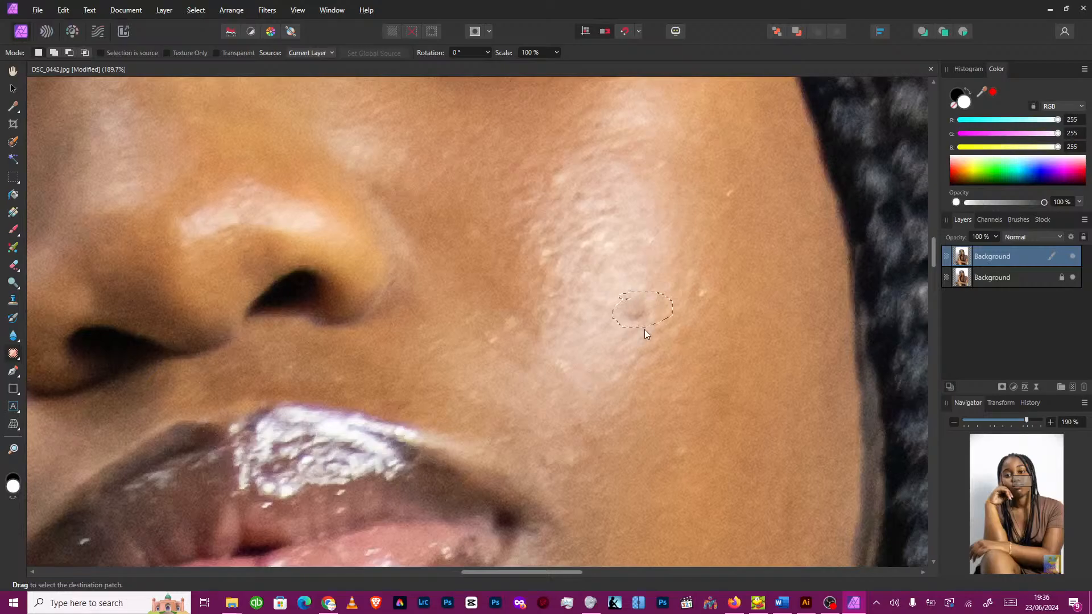
Step: Try to patch the dark spot on the cheek highlight with the clean skin just above it
{"action": "mouse_move", "coordinate": [644, 330]}
{"action": "left_mouse_down"}
{"action": "mouse_move", "coordinate": [674, 309]}
{"action": "mouse_move", "coordinate": [647, 256]}
{"action": "left_mouse_up"}
{"action": "key", "text": "ctrl+d"}
{"action": "mouse_move", "coordinate": [637, 330]}
{"action": "left_mouse_down"}
{"action": "mouse_move", "coordinate": [671, 318]}
{"action": "mouse_move", "coordinate": [668, 298]}
{"action": "mouse_move", "coordinate": [648, 288]}
{"action": "mouse_move", "coordinate": [621, 295]}
{"action": "left_mouse_up"}
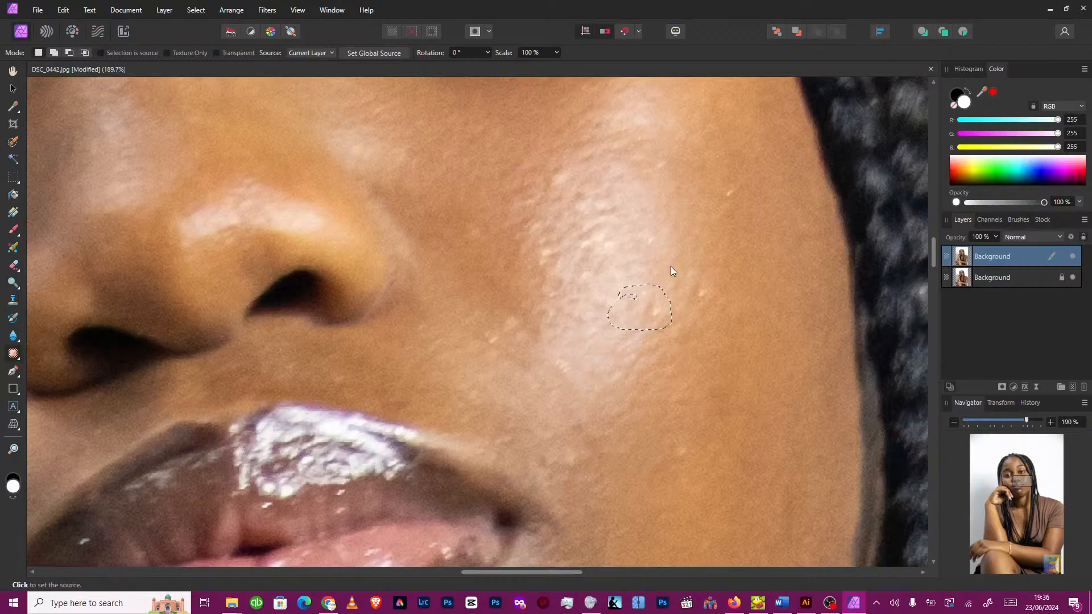
{"action": "left_click", "coordinate": [637, 248]}
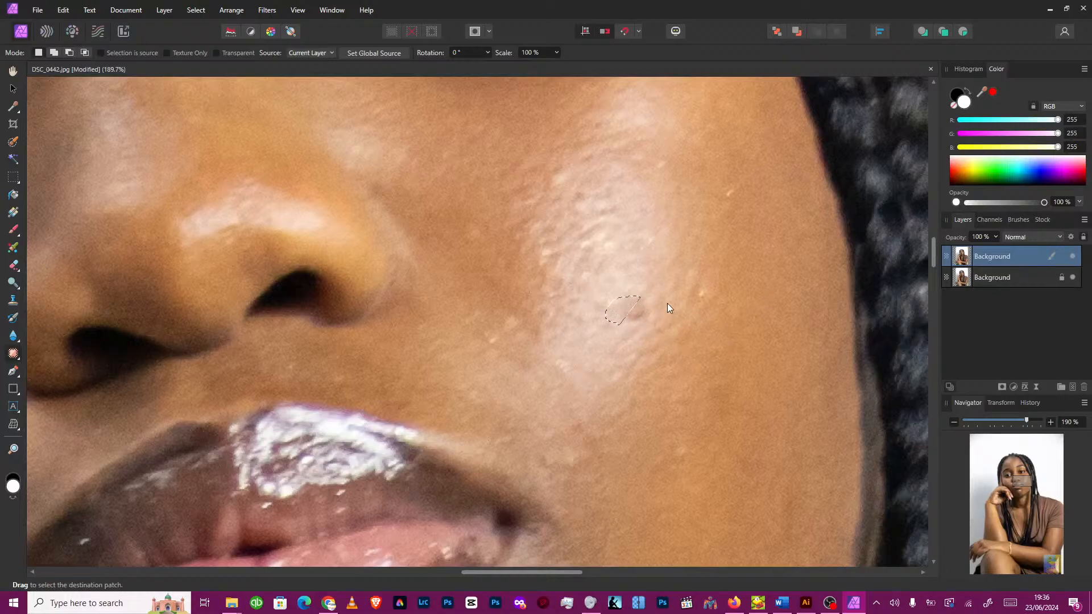
Step: Patch the dark spot on the cheek highlight and the small marks between it and the nose, sourcing clean skin above each
{"action": "left_click_drag", "start_coordinate": [669, 308], "coordinate": [655, 296]}
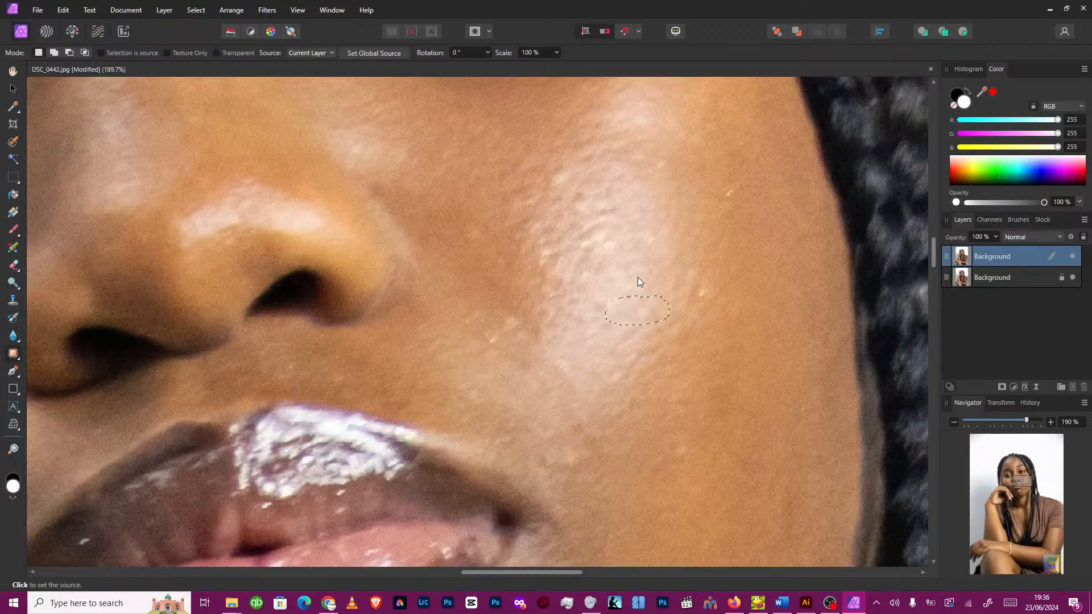
{"action": "left_click", "coordinate": [637, 277]}
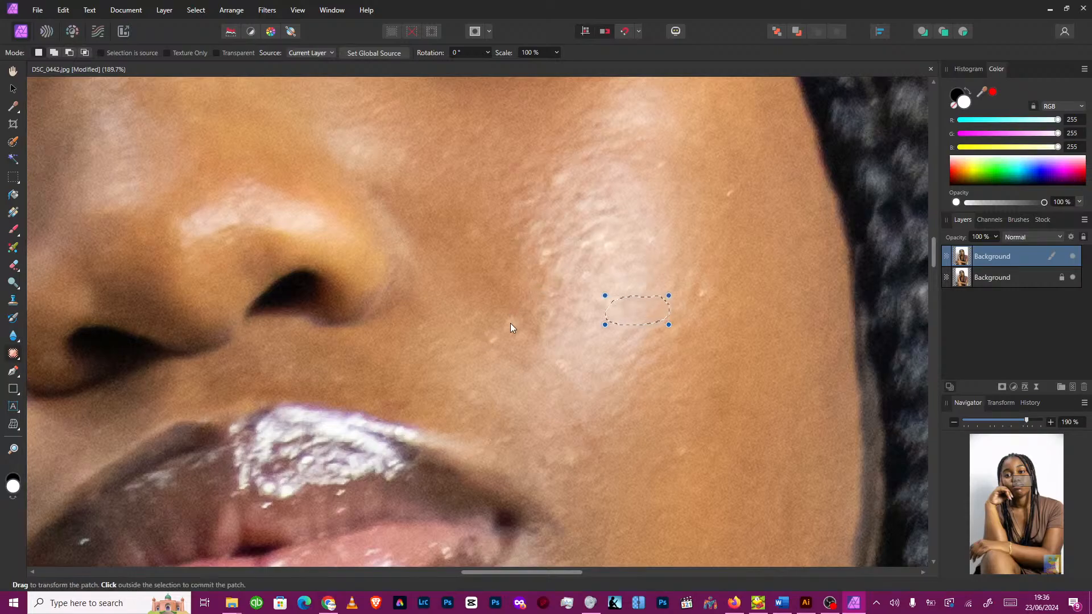
{"action": "left_click", "coordinate": [487, 334]}
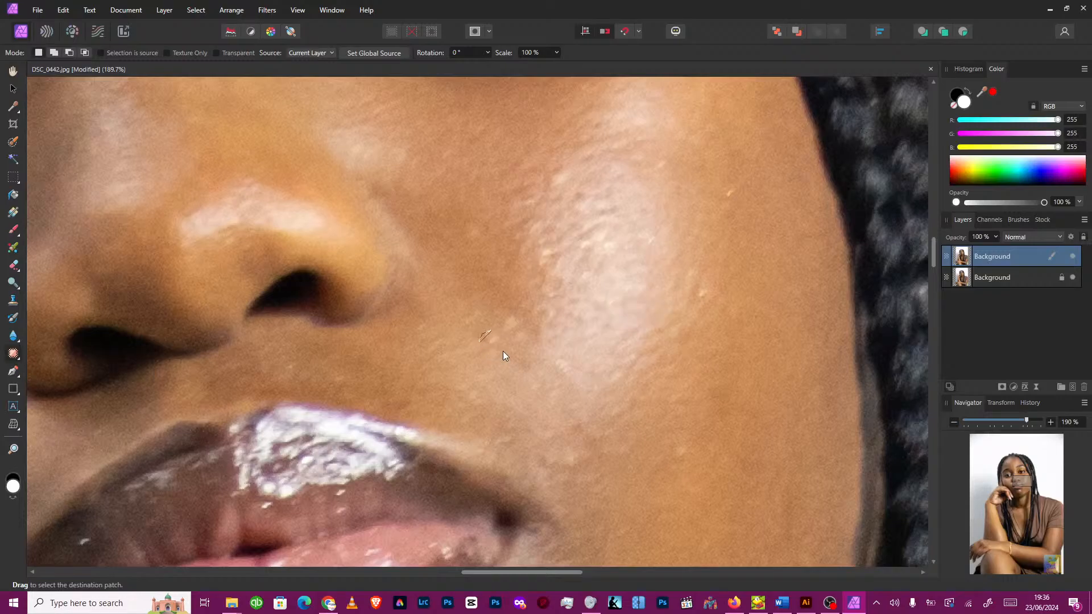
{"action": "left_click_drag", "start_coordinate": [499, 329], "coordinate": [501, 325]}
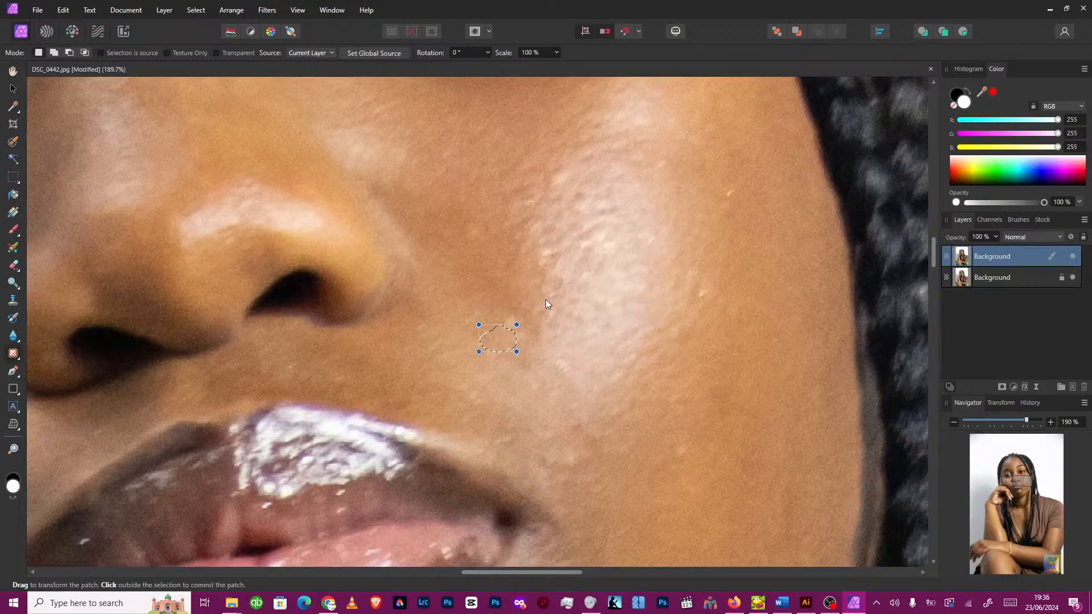
{"action": "left_click", "coordinate": [507, 317]}
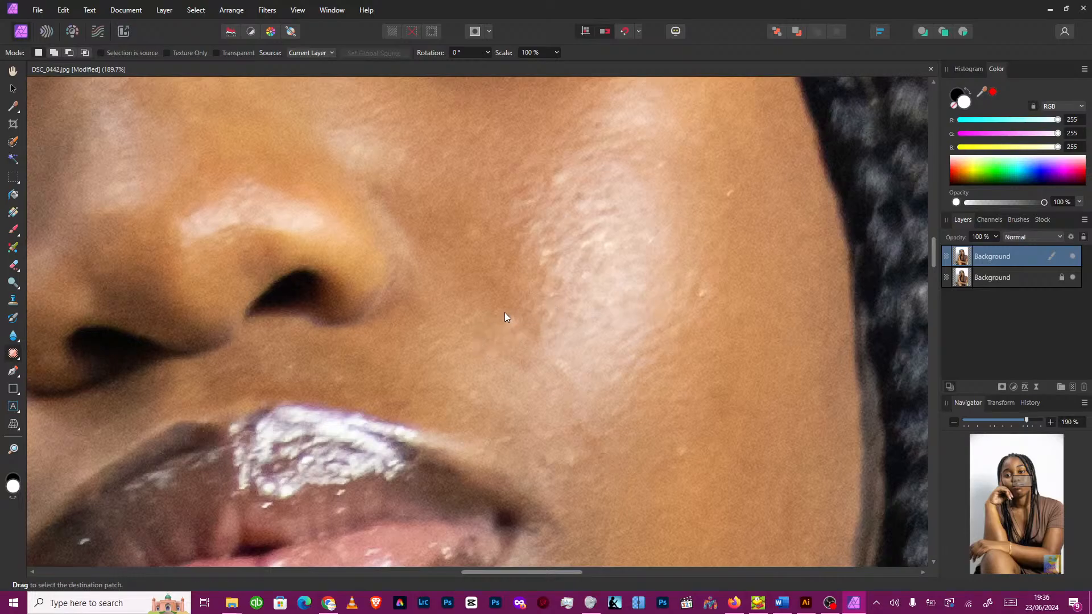
{"action": "left_click_drag", "start_coordinate": [534, 333], "coordinate": [534, 323]}
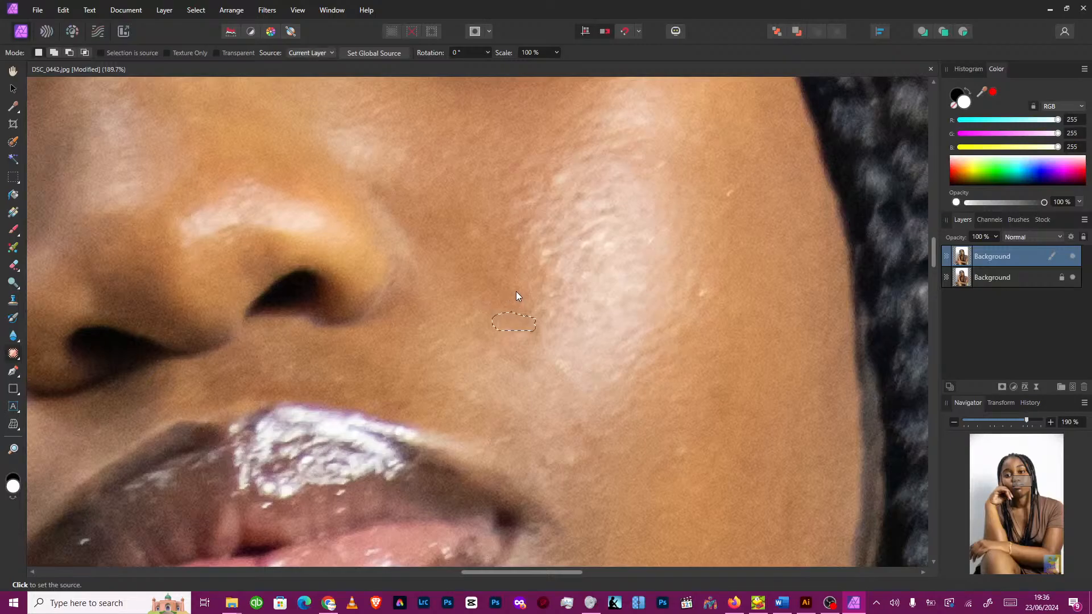
{"action": "left_click", "coordinate": [516, 291]}
Step: Patch the two small bright bumps on the outer cheek between the highlight and the braids with nearby clean skin
{"action": "left_click", "coordinate": [714, 195]}
{"action": "mouse_move", "coordinate": [747, 205]}
{"action": "left_mouse_down"}
{"action": "mouse_move", "coordinate": [760, 187]}
{"action": "mouse_move", "coordinate": [740, 186]}
{"action": "left_mouse_up"}
{"action": "left_click", "coordinate": [706, 286]}
{"action": "mouse_move", "coordinate": [692, 289]}
{"action": "left_mouse_down"}
{"action": "mouse_move", "coordinate": [703, 309]}
{"action": "mouse_move", "coordinate": [719, 281]}
{"action": "left_mouse_up"}
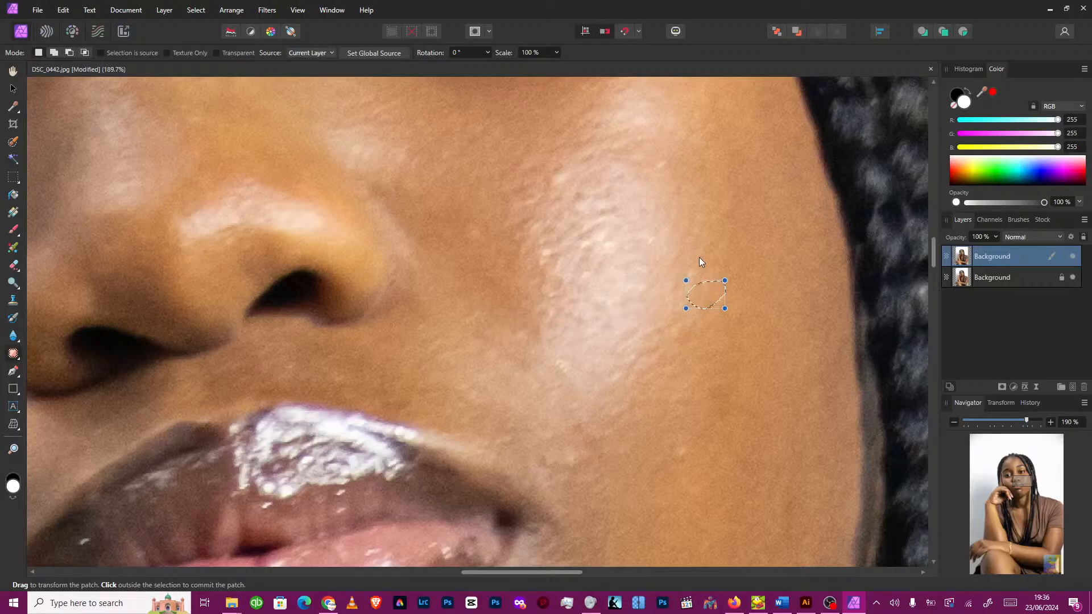
Step: Patch the small mark on the lower cheek beside the mouth corner, reworking it with clean skin from just above
{"action": "left_click", "coordinate": [682, 444]}
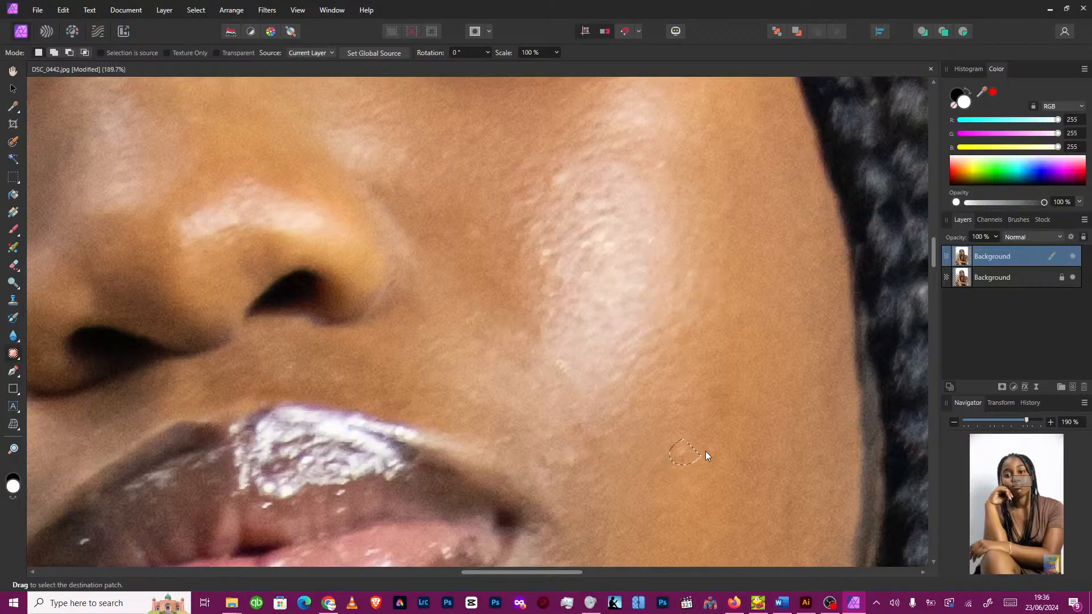
{"action": "left_click_drag", "start_coordinate": [702, 449], "coordinate": [704, 451]}
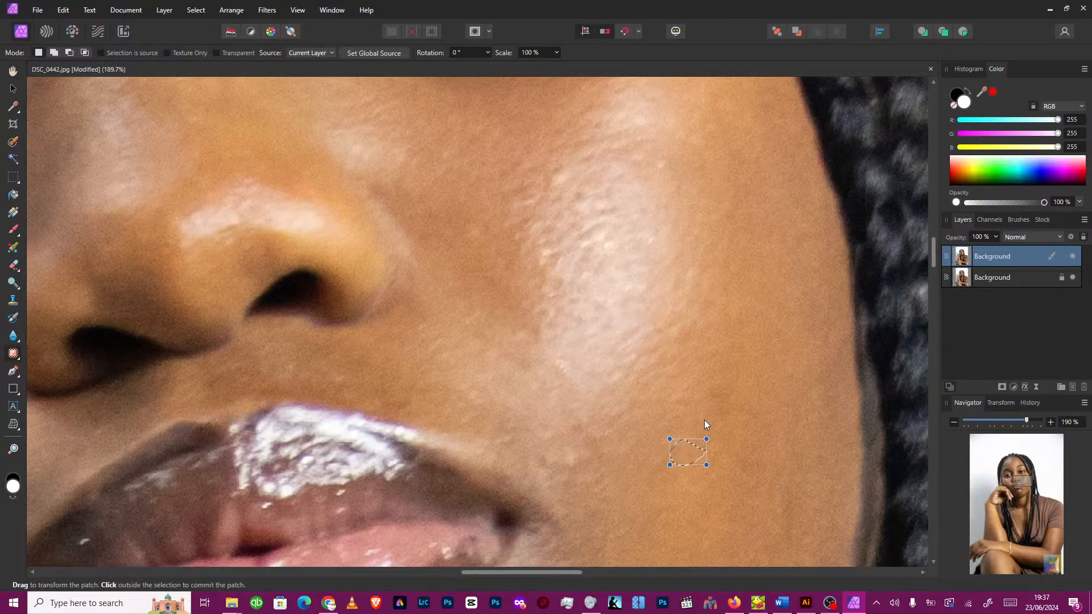
{"action": "left_click", "coordinate": [688, 423]}
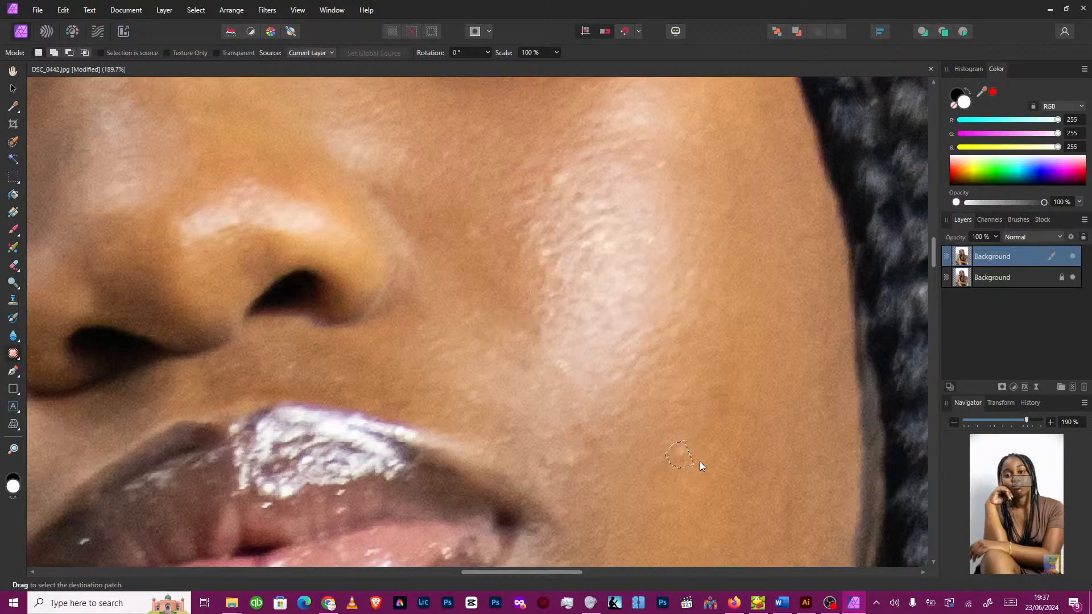
{"action": "left_click_drag", "start_coordinate": [700, 454], "coordinate": [699, 451]}
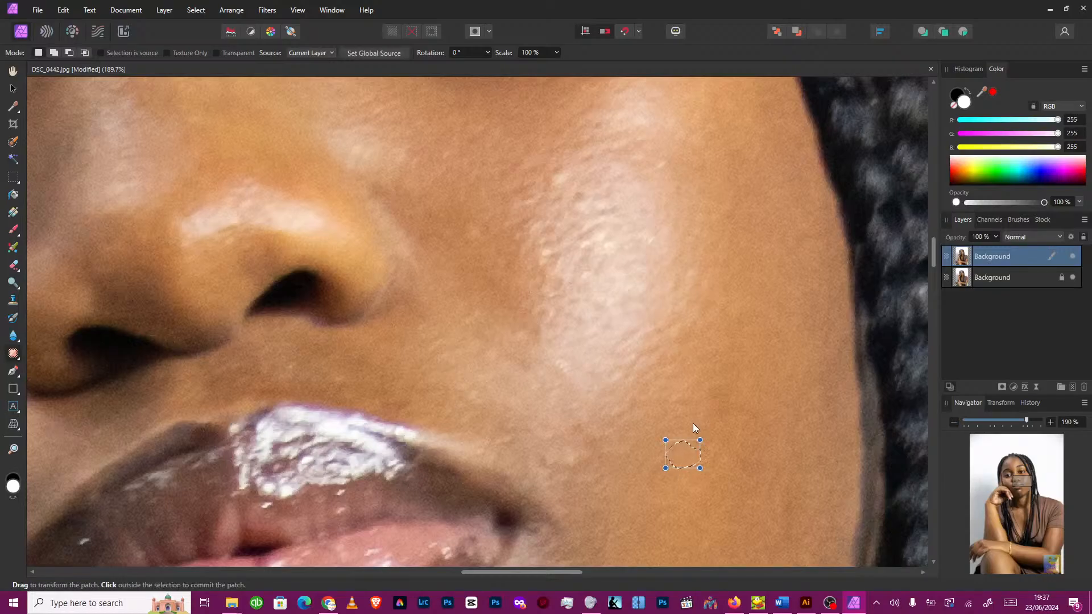
{"action": "left_click", "coordinate": [693, 424]}
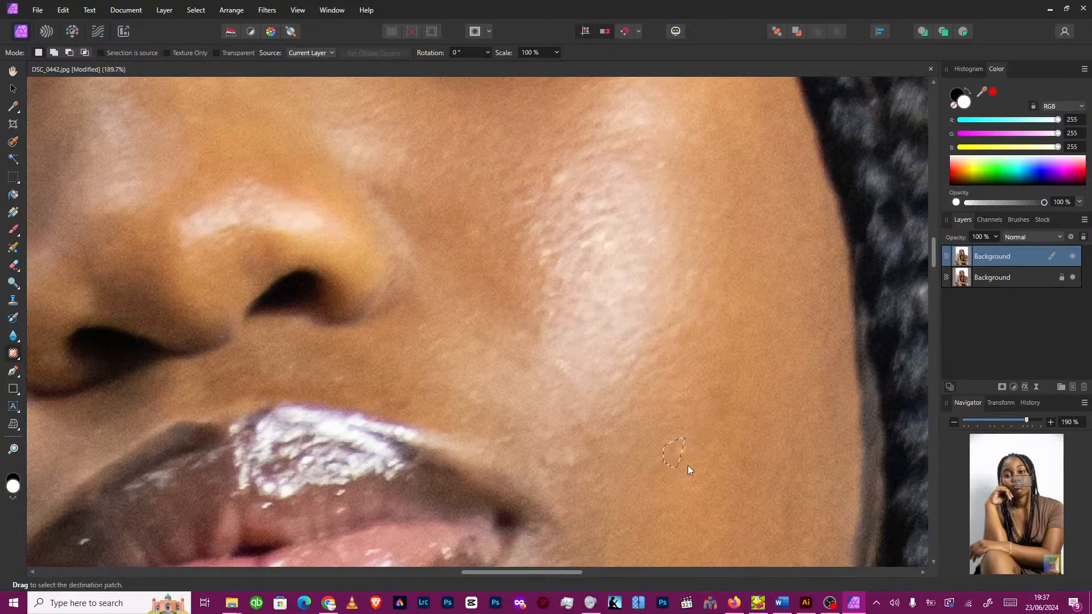
{"action": "left_click_drag", "start_coordinate": [703, 455], "coordinate": [702, 446]}
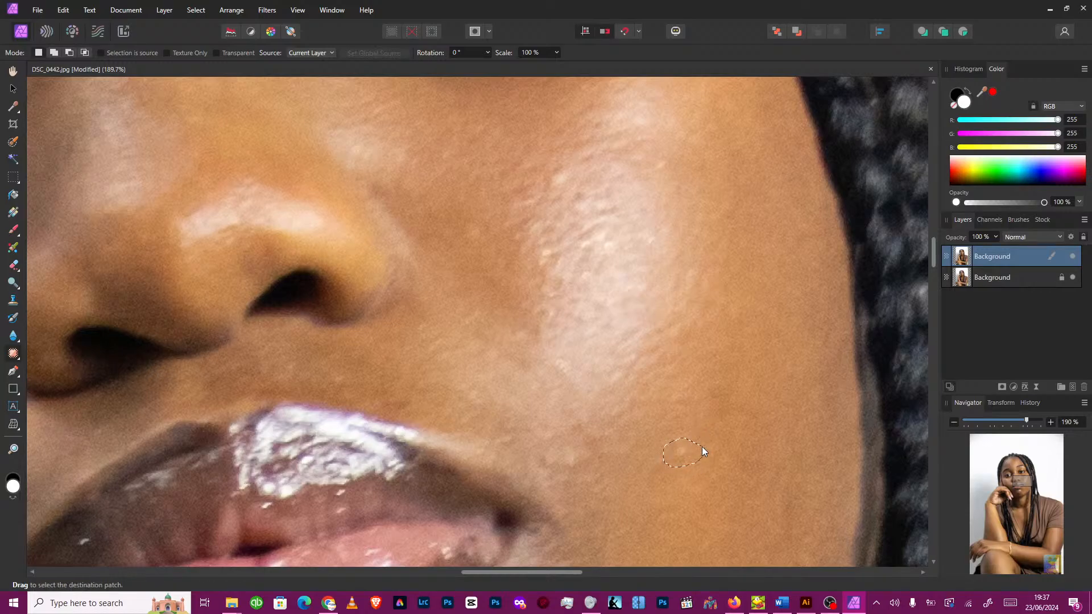
{"action": "left_click", "coordinate": [706, 398]}
Step: Patch the marks at the upper inner edge of the cheek highlight and compare with the original by toggling the duplicate layer's visibility
{"action": "left_click_drag", "start_coordinate": [568, 190], "coordinate": [580, 183]}
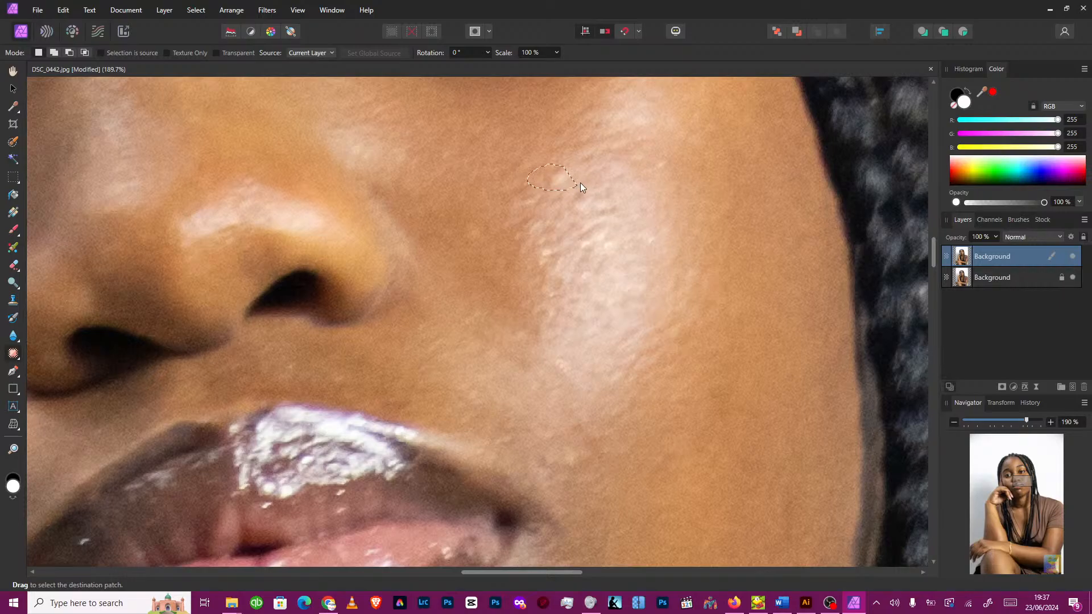
{"action": "left_click", "coordinate": [557, 141]}
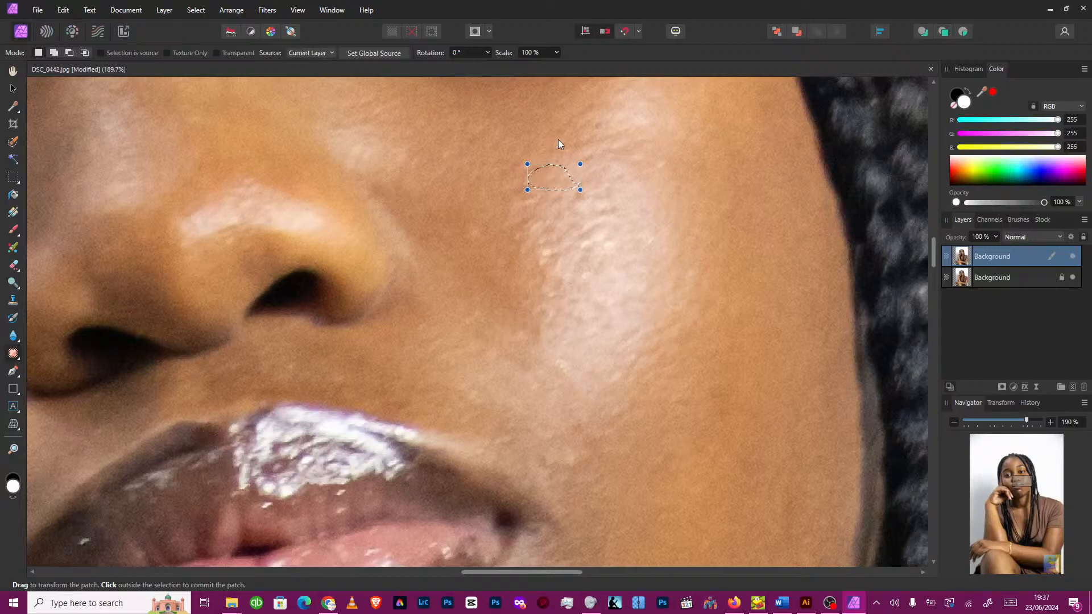
{"action": "left_click", "coordinate": [555, 141]}
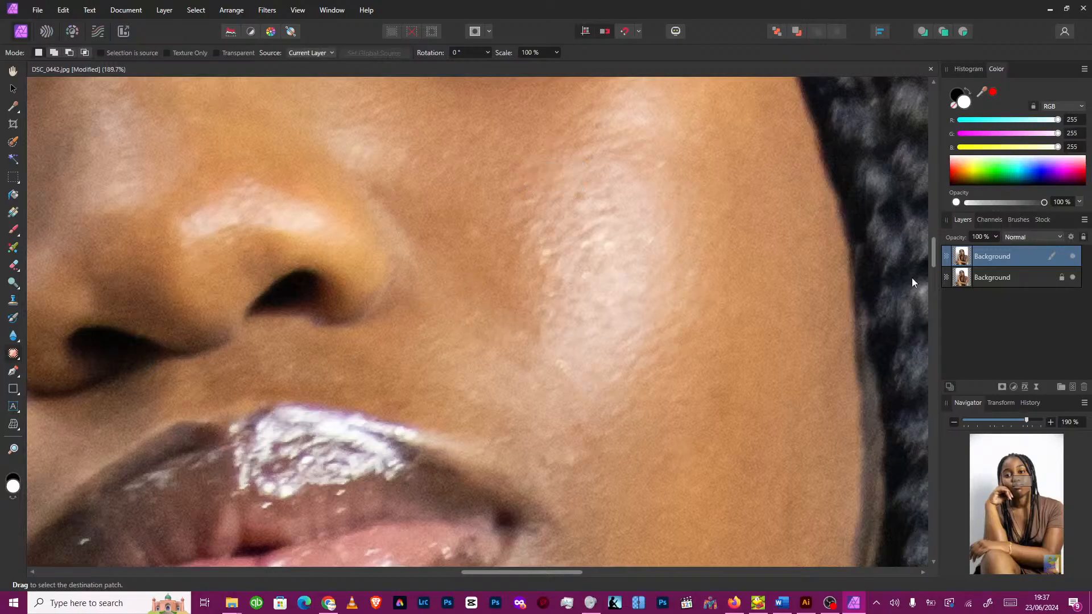
{"action": "left_click", "coordinate": [1071, 260]}
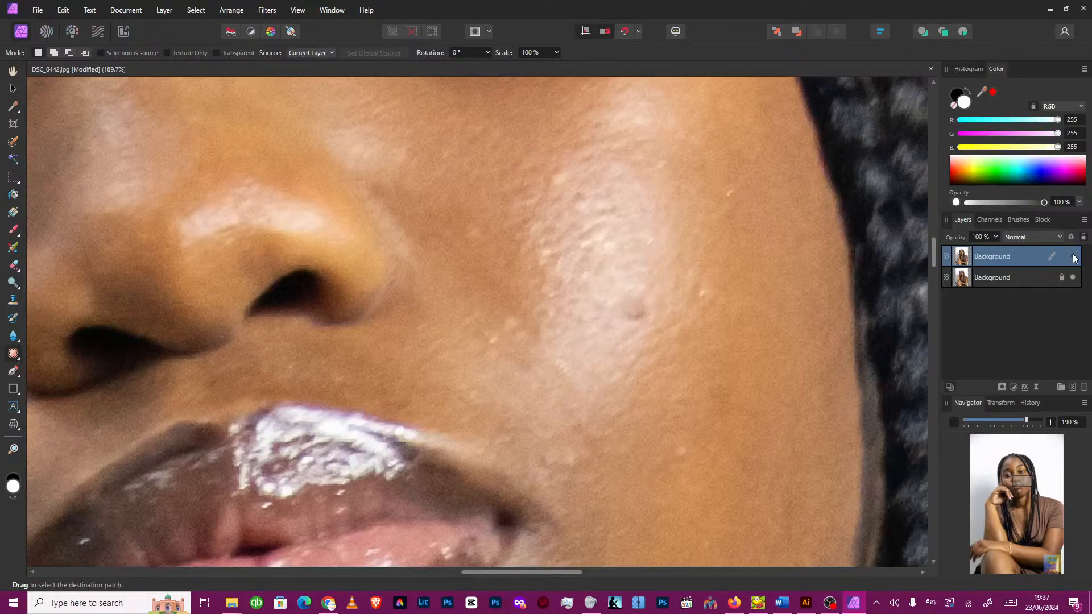
{"action": "left_click", "coordinate": [1072, 260]}
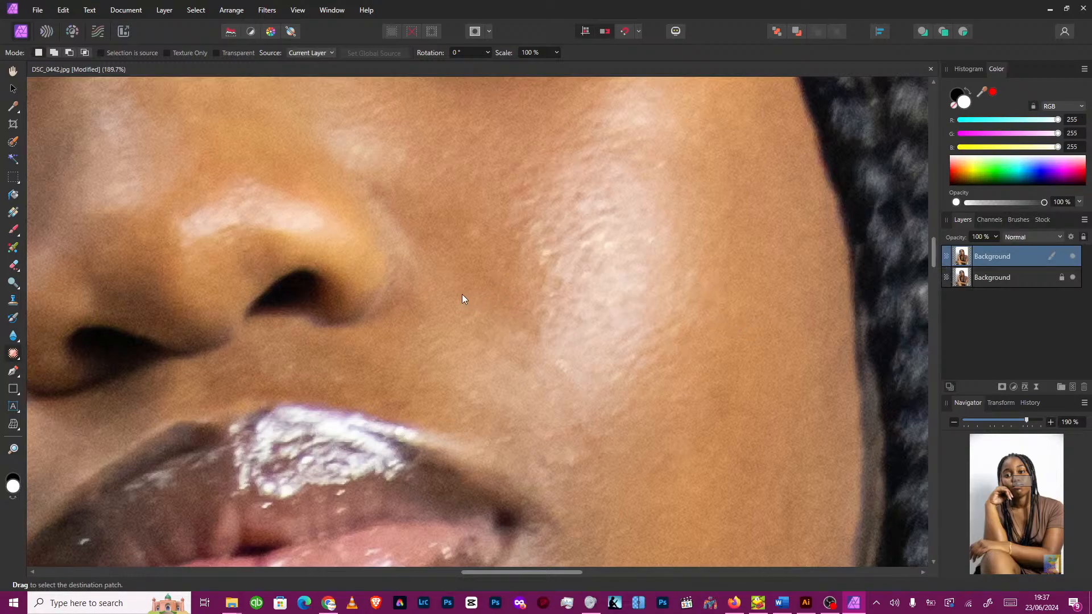
Step: Patch the small bright speck on the dark outer part of the upper lip with the plain lip area diagonally below it
{"action": "scroll", "coordinate": [434, 301], "scroll_direction": "down", "scroll_amount": 3}
{"action": "scroll", "coordinate": [273, 446], "scroll_direction": "up", "scroll_amount": 6}
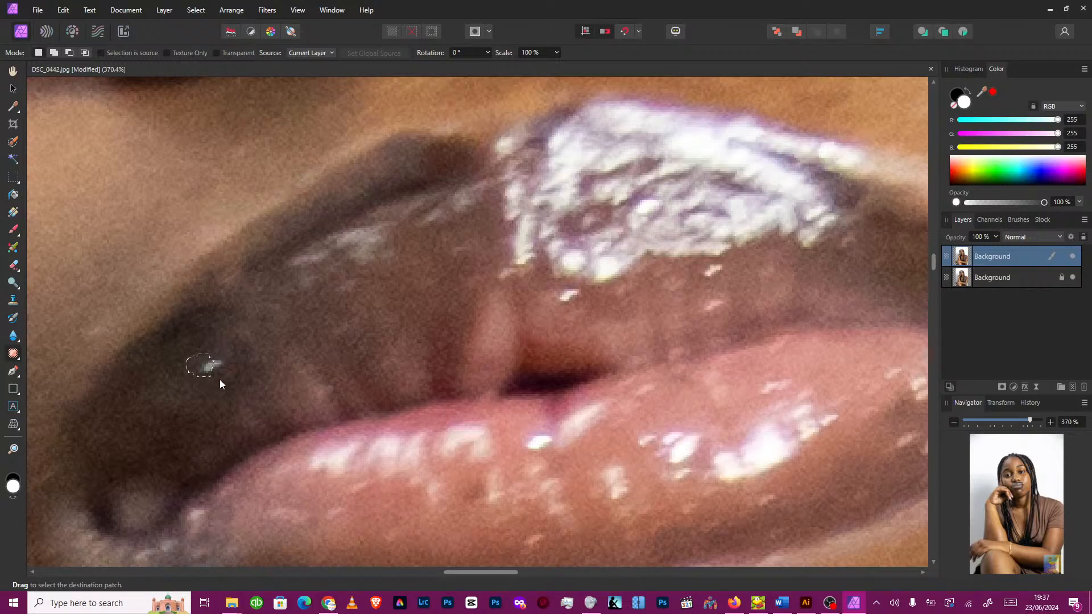
{"action": "mouse_move", "coordinate": [225, 350]}
{"action": "left_mouse_down"}
{"action": "mouse_move", "coordinate": [203, 352]}
{"action": "mouse_move", "coordinate": [224, 370]}
{"action": "mouse_move", "coordinate": [172, 385]}
{"action": "left_mouse_up"}
{"action": "left_click", "coordinate": [172, 384]}
{"action": "left_click", "coordinate": [169, 385]}
Step: Examine the patched lip up close and the retouched face as a whole at about 32% zoom
{"action": "scroll", "coordinate": [213, 400], "scroll_direction": "down", "scroll_amount": 5}
{"action": "scroll", "coordinate": [213, 401], "scroll_direction": "up", "scroll_amount": 3}
{"action": "scroll", "coordinate": [213, 400], "scroll_direction": "down", "scroll_amount": 1}
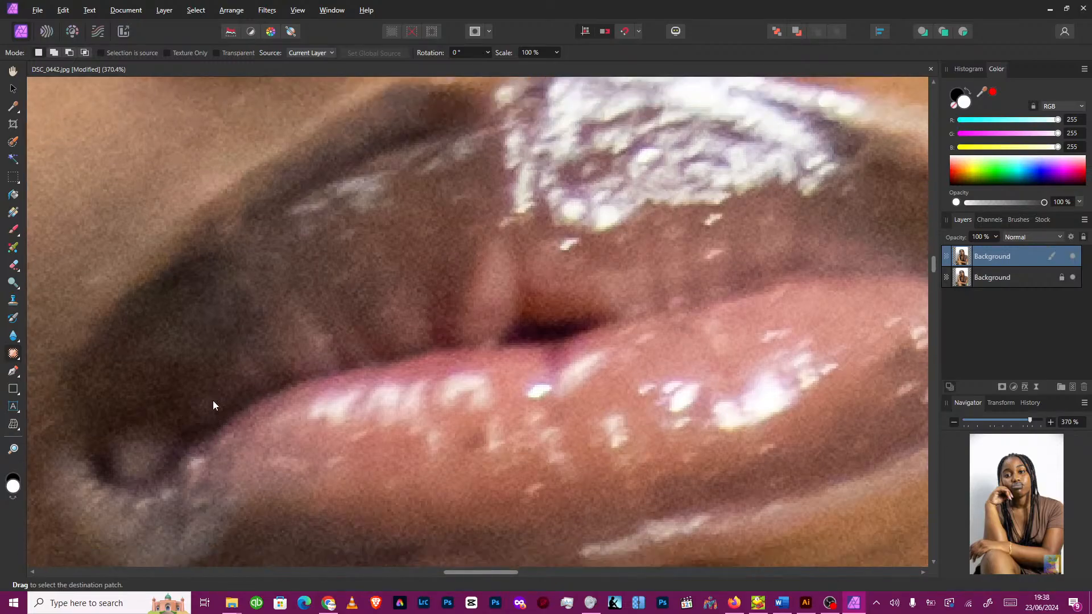
{"action": "scroll", "coordinate": [213, 401], "scroll_direction": "down", "scroll_amount": 1}
{"action": "scroll", "coordinate": [213, 400], "scroll_direction": "down", "scroll_amount": 6}
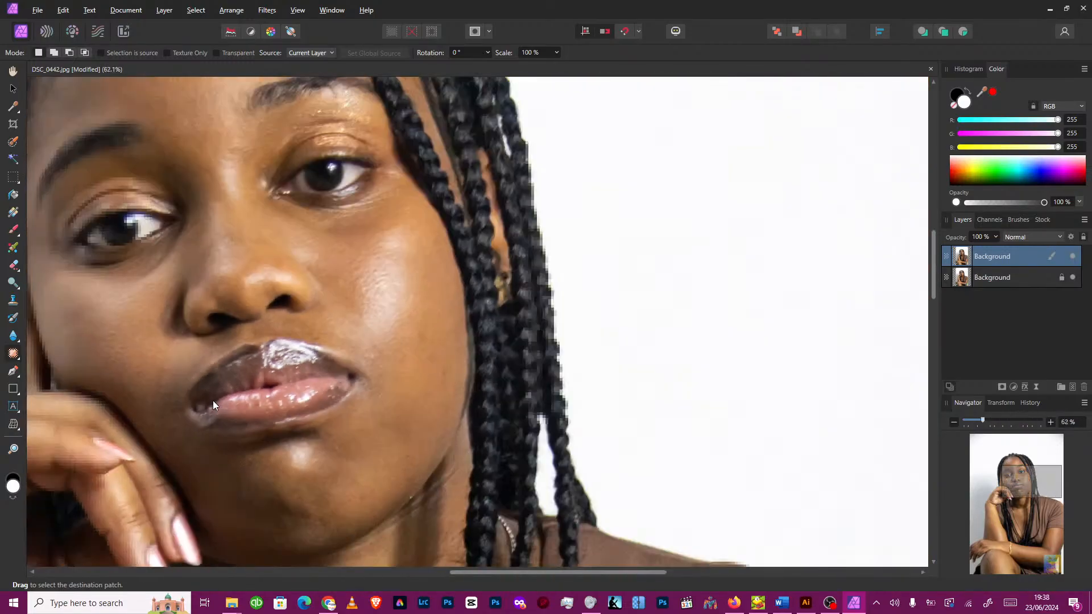
{"action": "scroll", "coordinate": [213, 401], "scroll_direction": "down", "scroll_amount": 2}
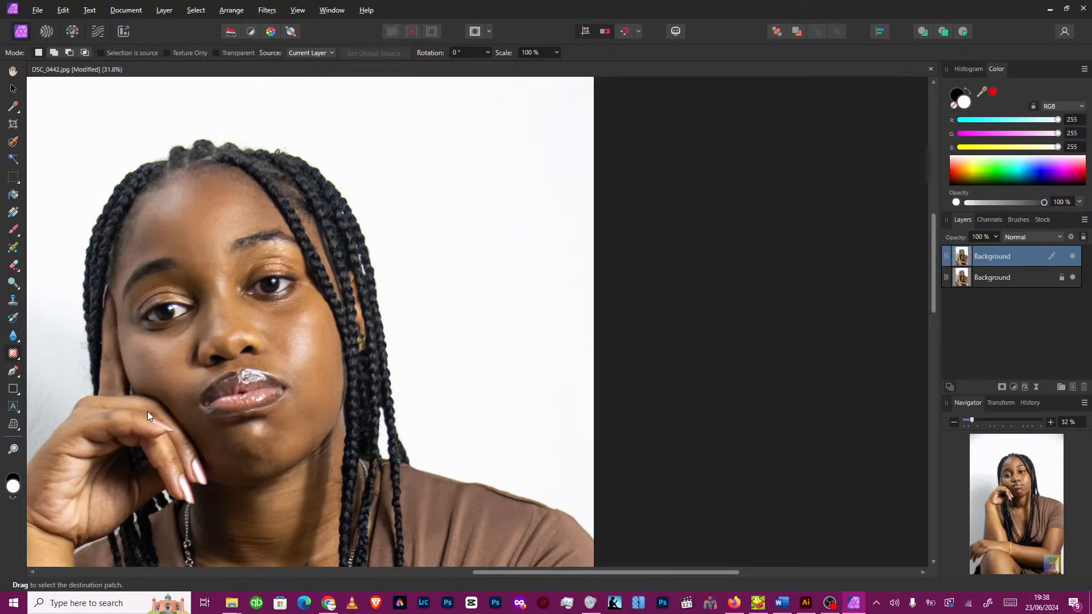
Step: Compare the retouched face with the original at about 50% zoom by toggling the duplicate layer's visibility
{"action": "scroll", "coordinate": [152, 293], "scroll_direction": "up", "scroll_amount": 2}
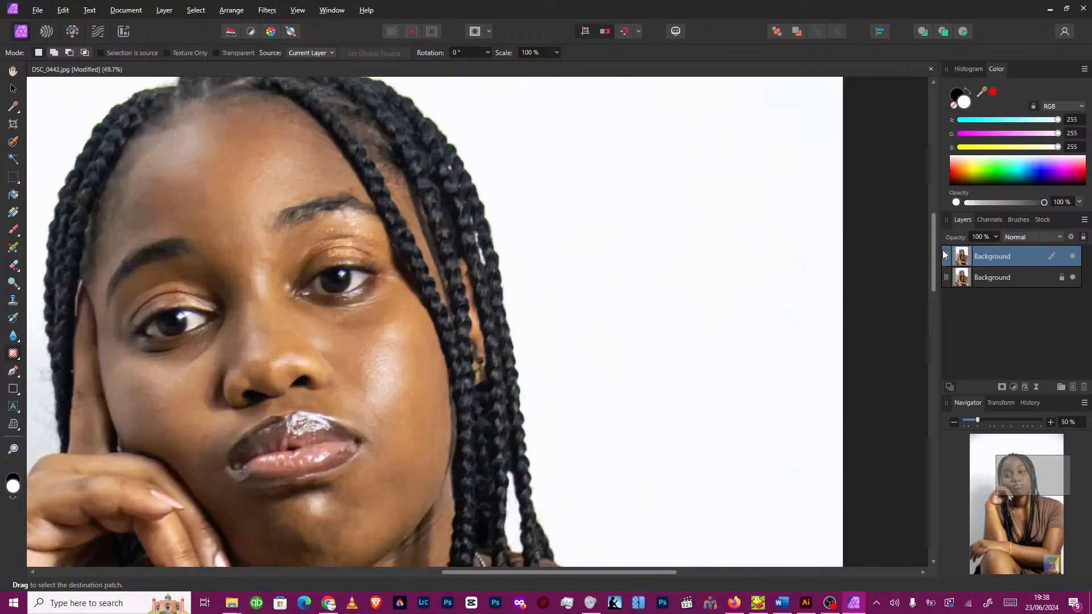
{"action": "left_click", "coordinate": [1074, 257]}
{"action": "left_click", "coordinate": [1074, 258]}
{"action": "left_click", "coordinate": [1073, 257]}
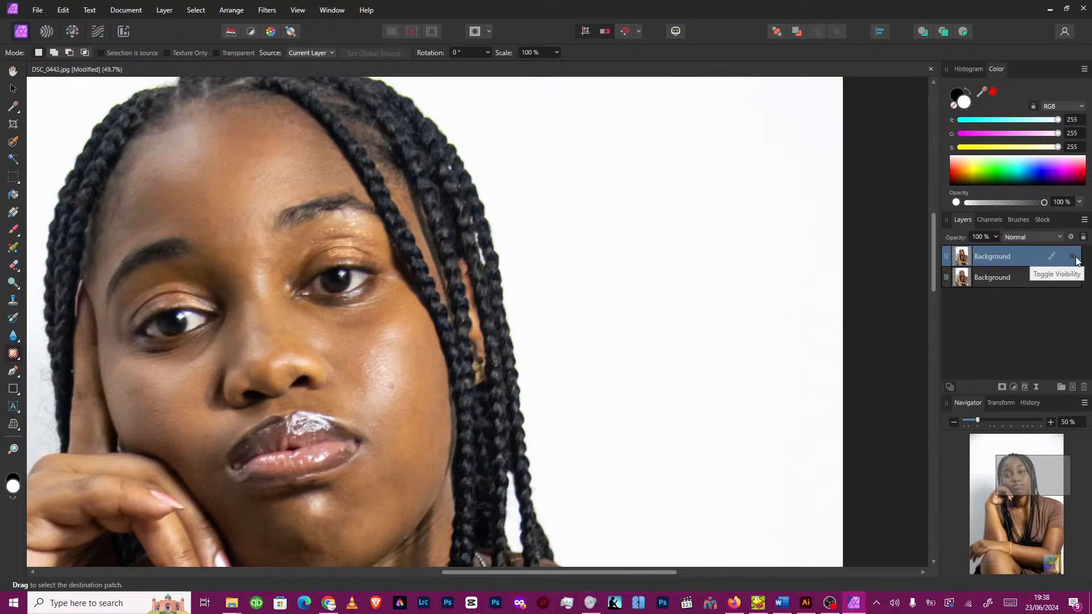
{"action": "left_click", "coordinate": [1076, 257]}
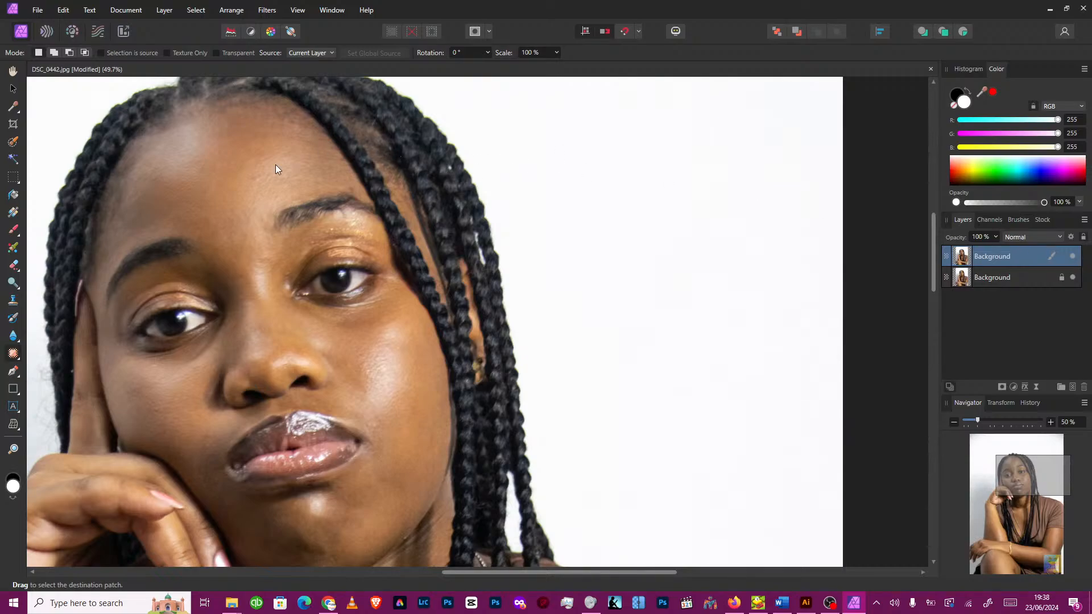
Step: Patch the small dark mark on the forehead above the inner end of the eyebrow with clean skin from just above it
{"action": "scroll", "coordinate": [276, 169], "scroll_direction": "up", "scroll_amount": 5}
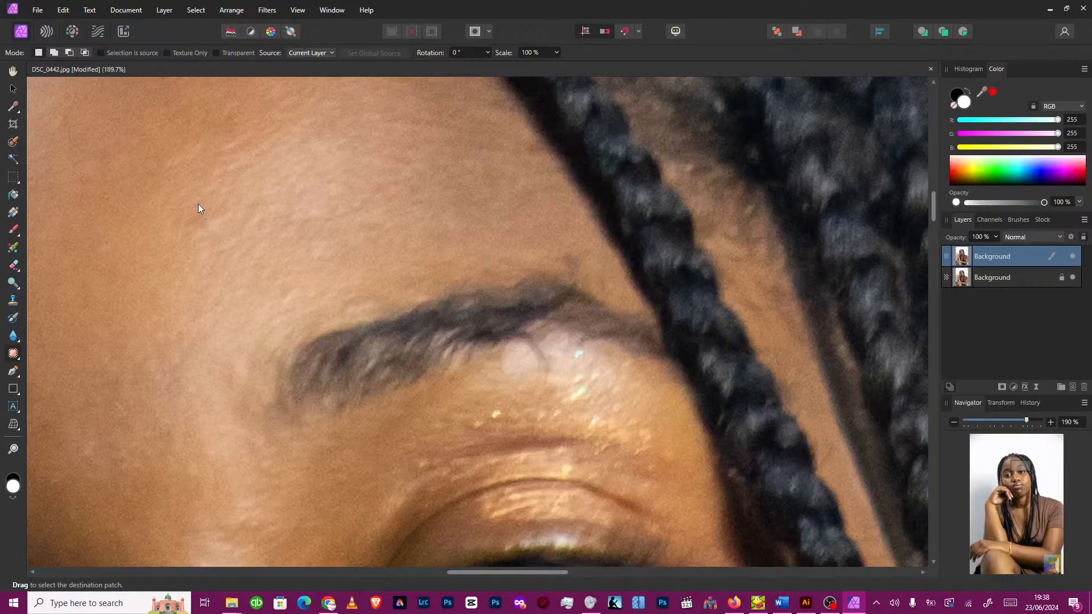
{"action": "mouse_move", "coordinate": [211, 254]}
{"action": "left_mouse_down"}
{"action": "mouse_move", "coordinate": [230, 230]}
{"action": "mouse_move", "coordinate": [226, 214]}
{"action": "mouse_move", "coordinate": [203, 211]}
{"action": "left_mouse_up"}
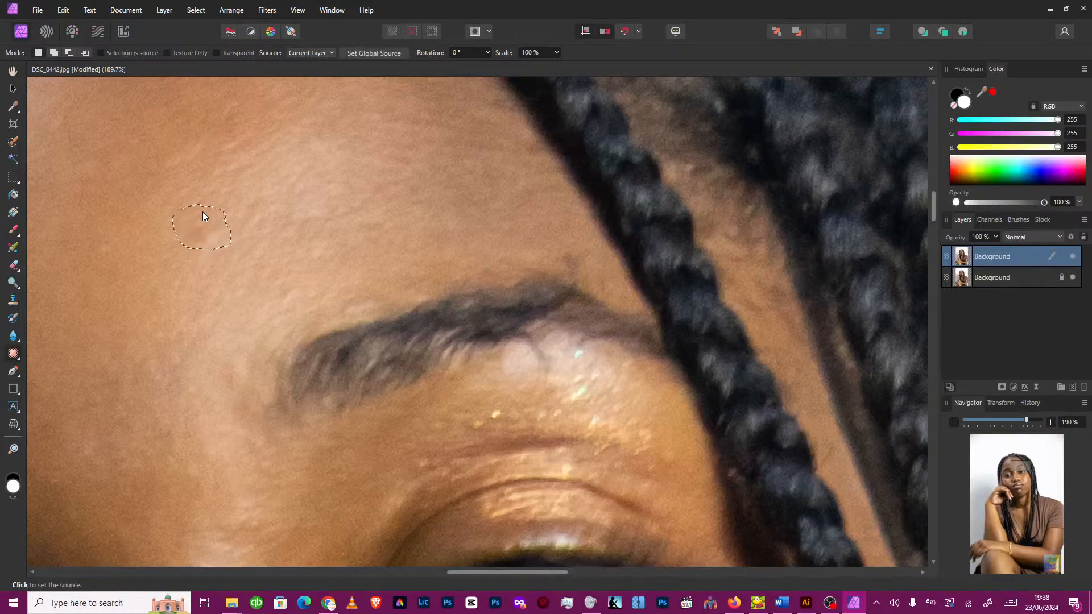
{"action": "left_click", "coordinate": [203, 170]}
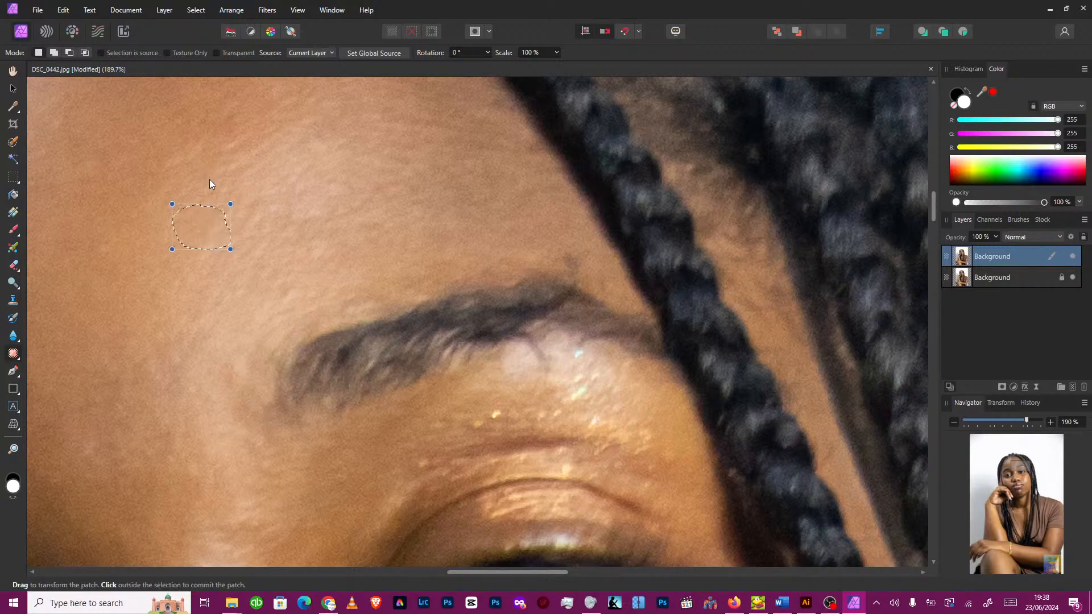
{"action": "left_click", "coordinate": [209, 160]}
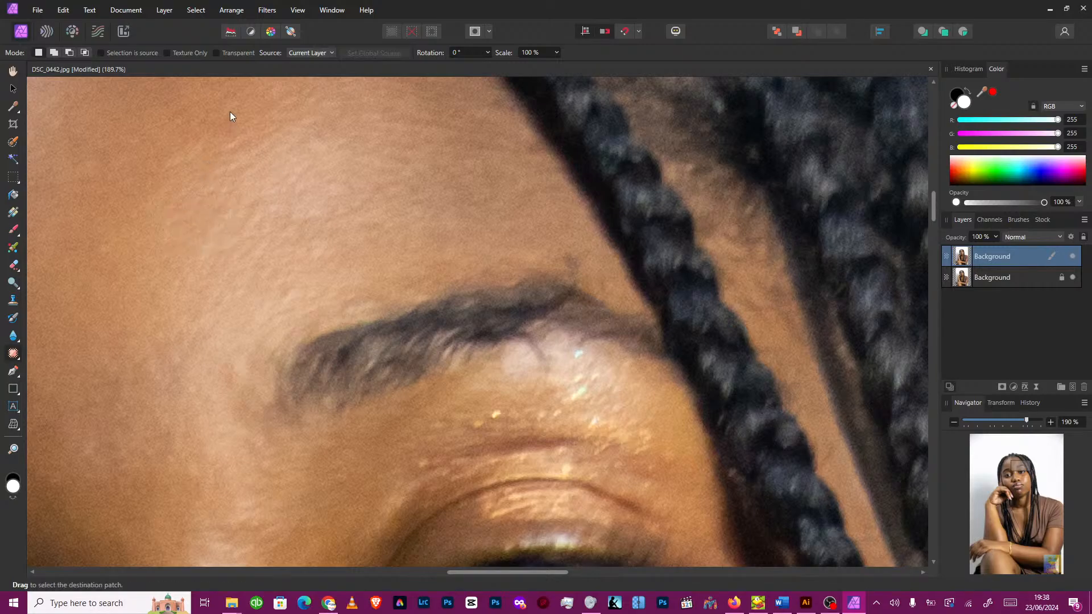
Step: Patch the uneven spot higher on the forehead, near the upper edge of the highlight, with the smooth skin beside it
{"action": "mouse_move", "coordinate": [240, 150]}
{"action": "left_mouse_down"}
{"action": "mouse_move", "coordinate": [262, 129]}
{"action": "mouse_move", "coordinate": [255, 116]}
{"action": "mouse_move", "coordinate": [227, 131]}
{"action": "left_mouse_up"}
{"action": "mouse_move", "coordinate": [225, 131]}
{"action": "left_mouse_down"}
{"action": "mouse_move", "coordinate": [182, 119]}
{"action": "mouse_move", "coordinate": [198, 115]}
{"action": "mouse_move", "coordinate": [249, 156]}
{"action": "mouse_move", "coordinate": [278, 139]}
{"action": "mouse_move", "coordinate": [235, 108]}
{"action": "left_mouse_up"}
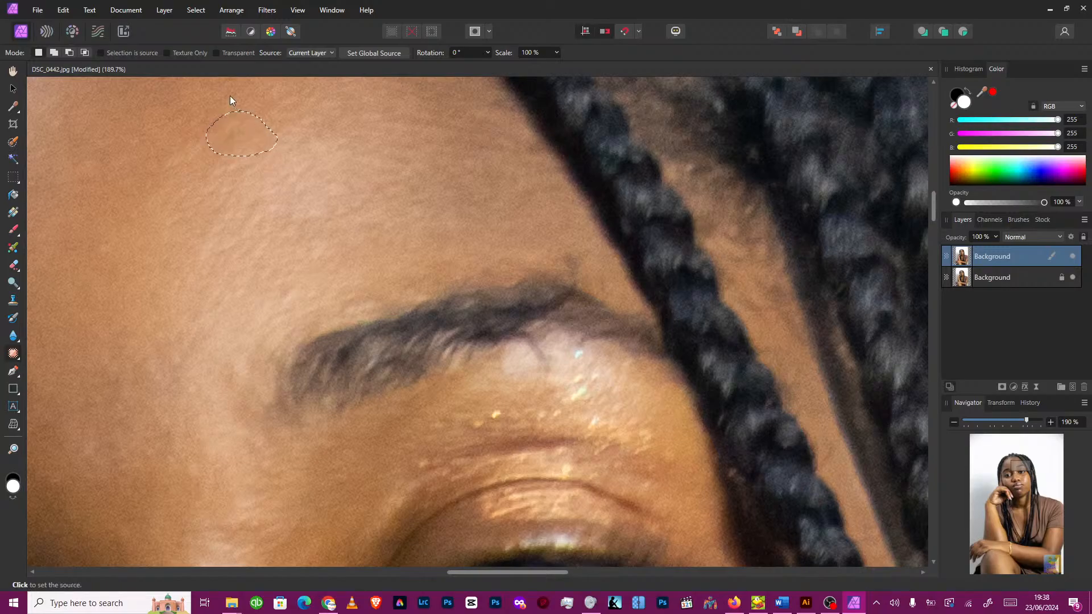
{"action": "left_click", "coordinate": [177, 136]}
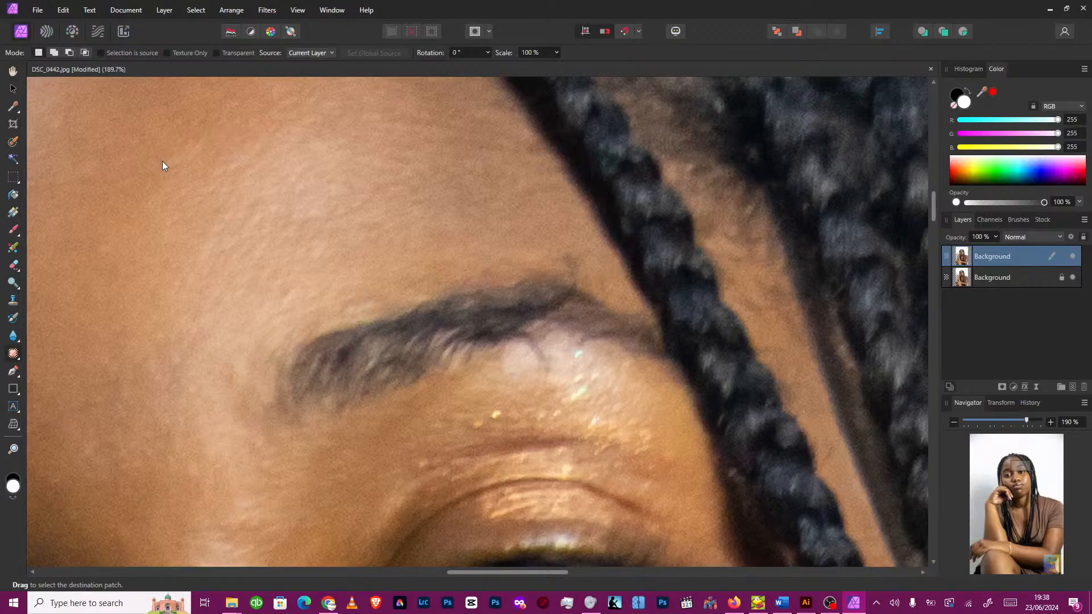
Step: Examine the forehead, eyes, nose, cheeks and lips up close for remaining blemishes
{"action": "scroll", "coordinate": [162, 162], "scroll_direction": "up", "scroll_amount": 3}
{"action": "scroll", "coordinate": [163, 162], "scroll_direction": "down", "scroll_amount": 4}
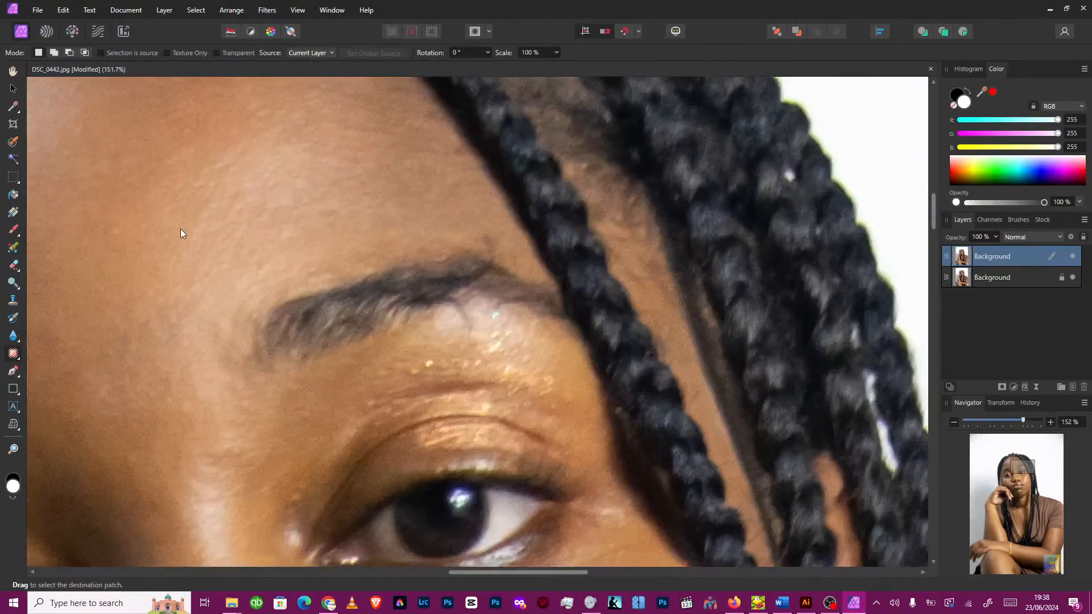
{"action": "scroll", "coordinate": [220, 340], "scroll_direction": "up", "scroll_amount": 1}
{"action": "scroll", "coordinate": [220, 340], "scroll_direction": "down", "scroll_amount": 4}
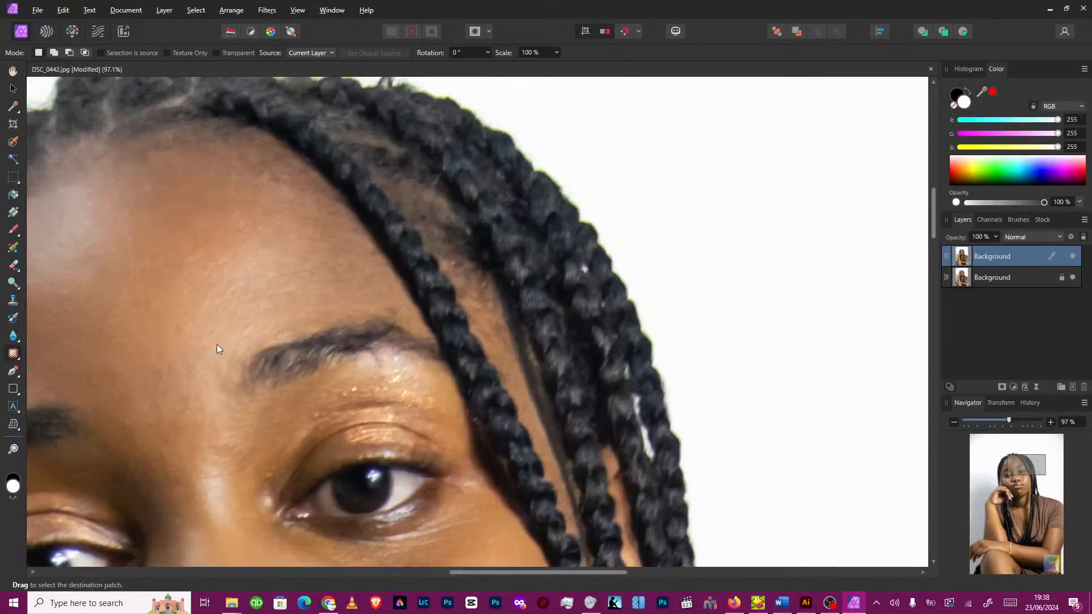
{"action": "scroll", "coordinate": [217, 343], "scroll_direction": "down", "scroll_amount": 1}
{"action": "scroll", "coordinate": [177, 354], "scroll_direction": "up", "scroll_amount": 1}
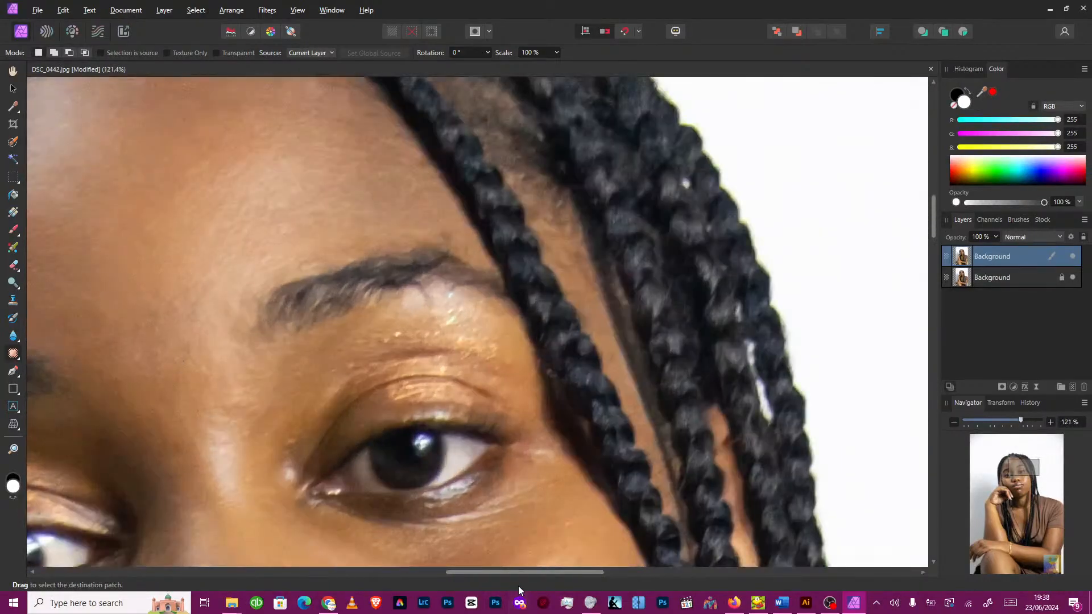
{"action": "left_click_drag", "start_coordinate": [540, 573], "coordinate": [465, 573]}
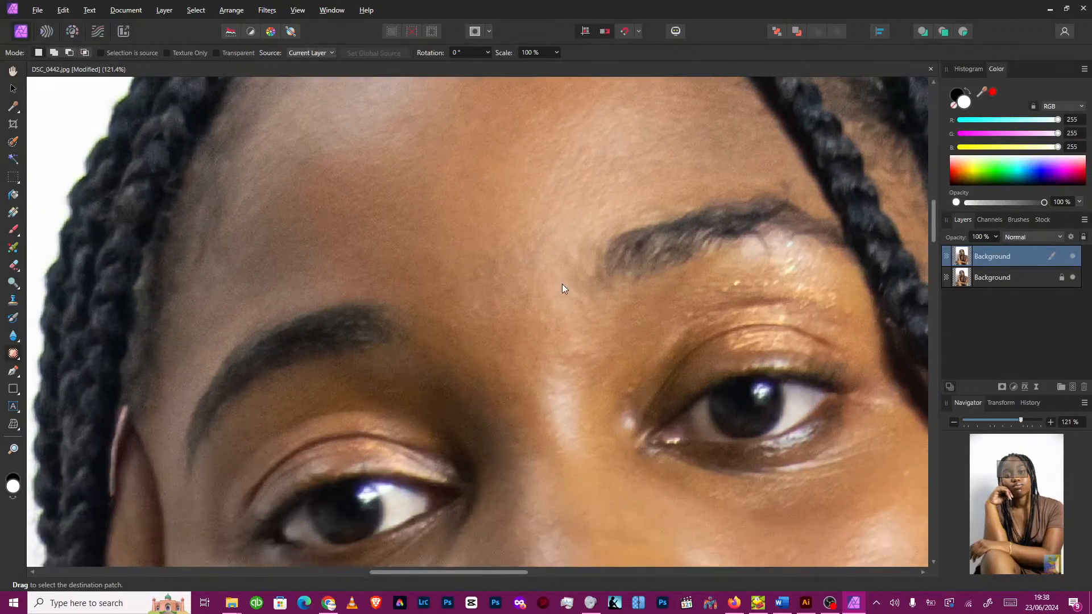
{"action": "scroll", "coordinate": [562, 284], "scroll_direction": "down", "scroll_amount": 5}
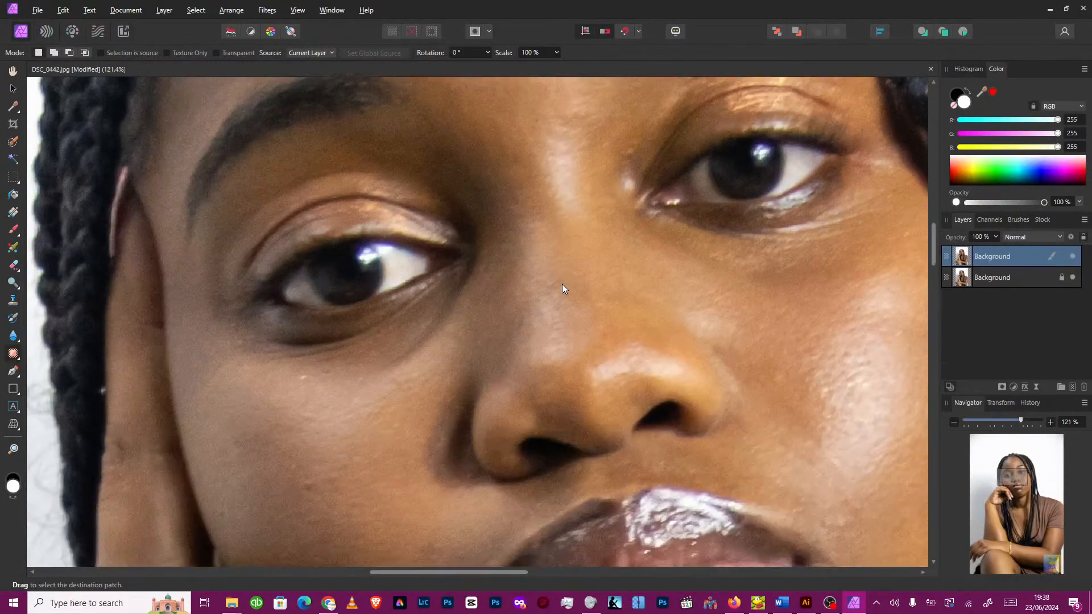
{"action": "scroll", "coordinate": [562, 289], "scroll_direction": "down", "scroll_amount": 1}
{"action": "scroll", "coordinate": [562, 289], "scroll_direction": "up", "scroll_amount": 5}
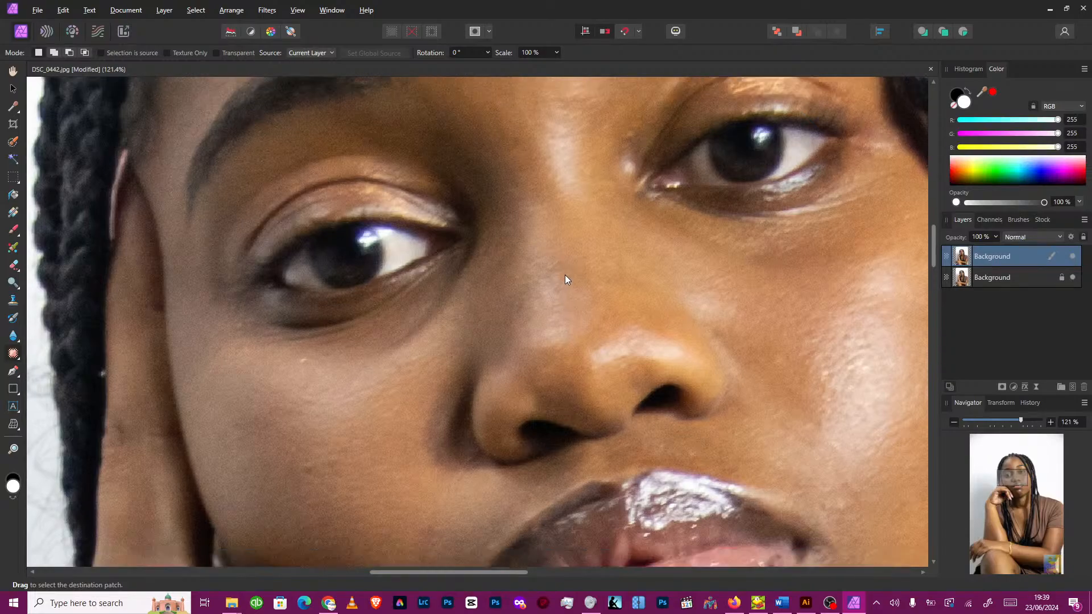
{"action": "scroll", "coordinate": [565, 271], "scroll_direction": "up", "scroll_amount": 3}
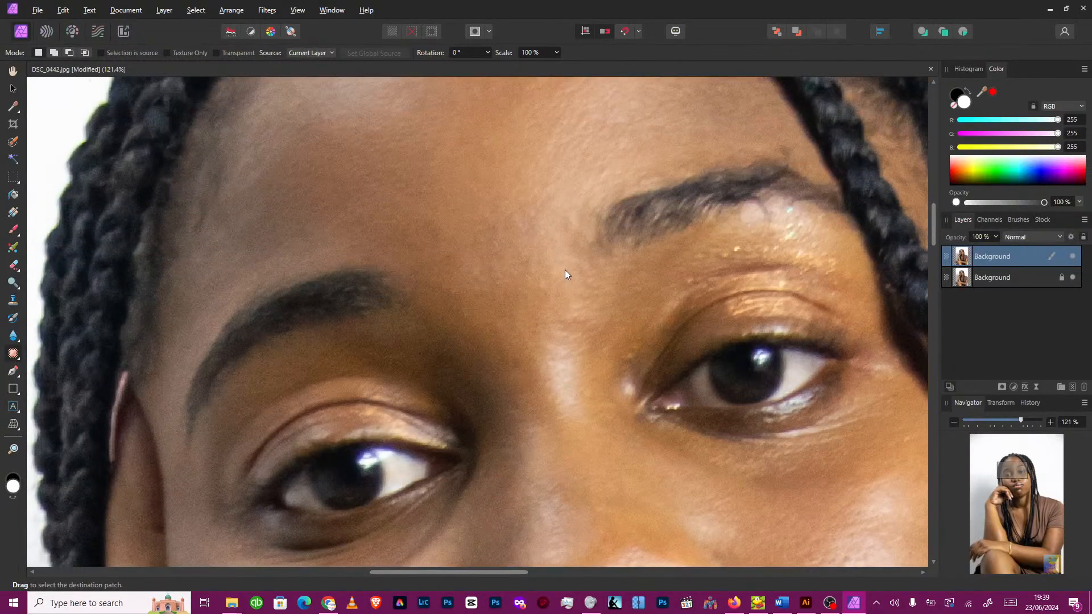
{"action": "scroll", "coordinate": [564, 271], "scroll_direction": "down", "scroll_amount": 9}
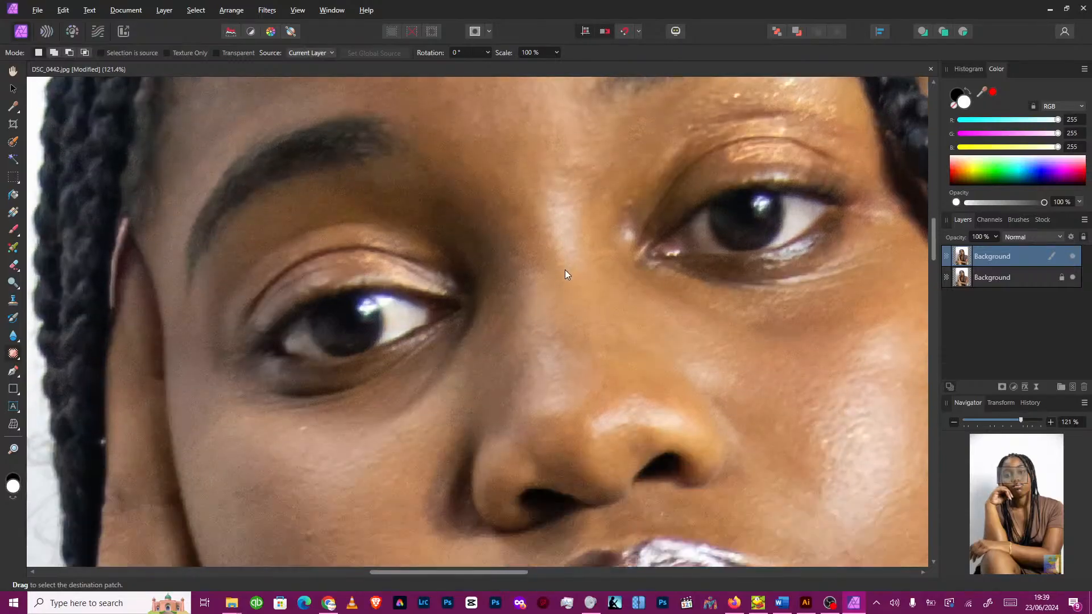
{"action": "scroll", "coordinate": [565, 274], "scroll_direction": "down", "scroll_amount": 1}
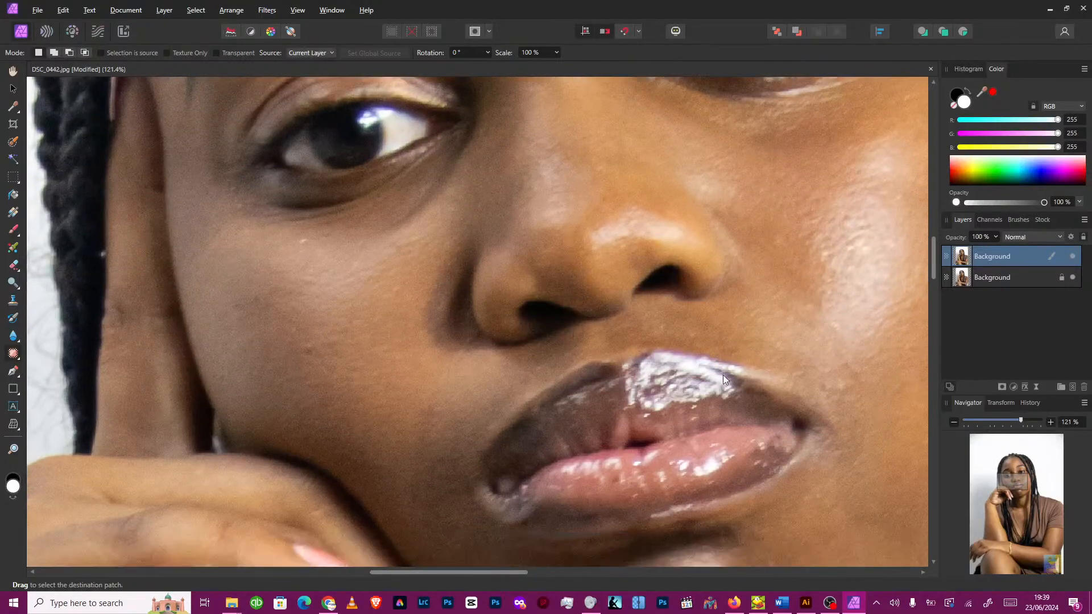
Step: Patch the dark mark in the middle of the cheek beside the raised hand with clean skin from just below it
{"action": "left_click_drag", "start_coordinate": [418, 288], "coordinate": [398, 299]}
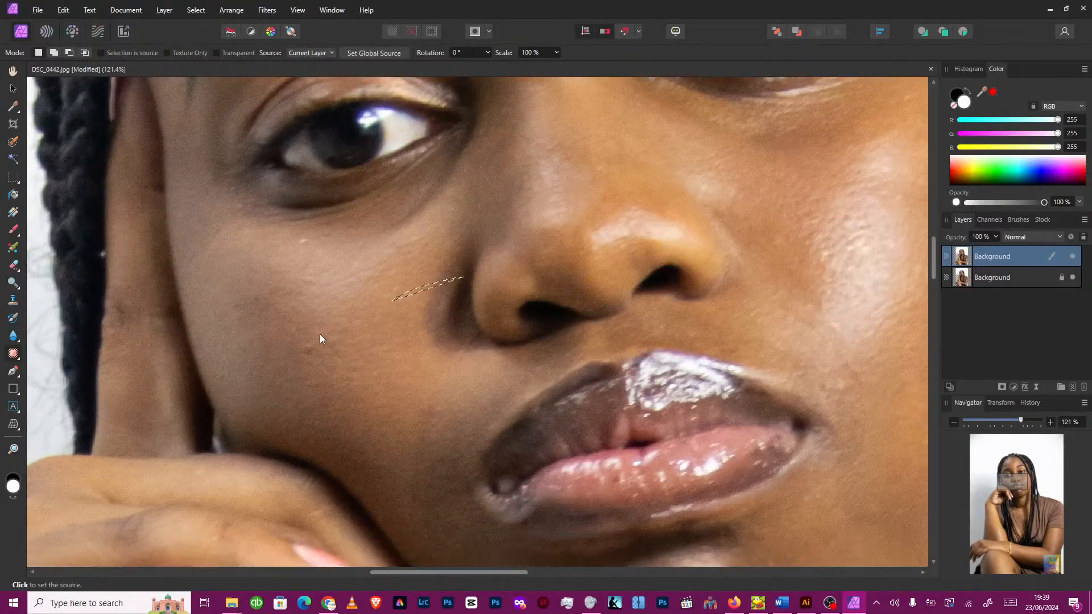
{"action": "mouse_move", "coordinate": [304, 338]}
{"action": "left_mouse_down"}
{"action": "mouse_move", "coordinate": [295, 346]}
{"action": "mouse_move", "coordinate": [323, 355]}
{"action": "mouse_move", "coordinate": [304, 357]}
{"action": "left_mouse_up"}
{"action": "left_click", "coordinate": [288, 356]}
{"action": "left_click_drag", "start_coordinate": [301, 354], "coordinate": [302, 354]}
{"action": "left_click", "coordinate": [331, 380]}
{"action": "left_click", "coordinate": [333, 385]}
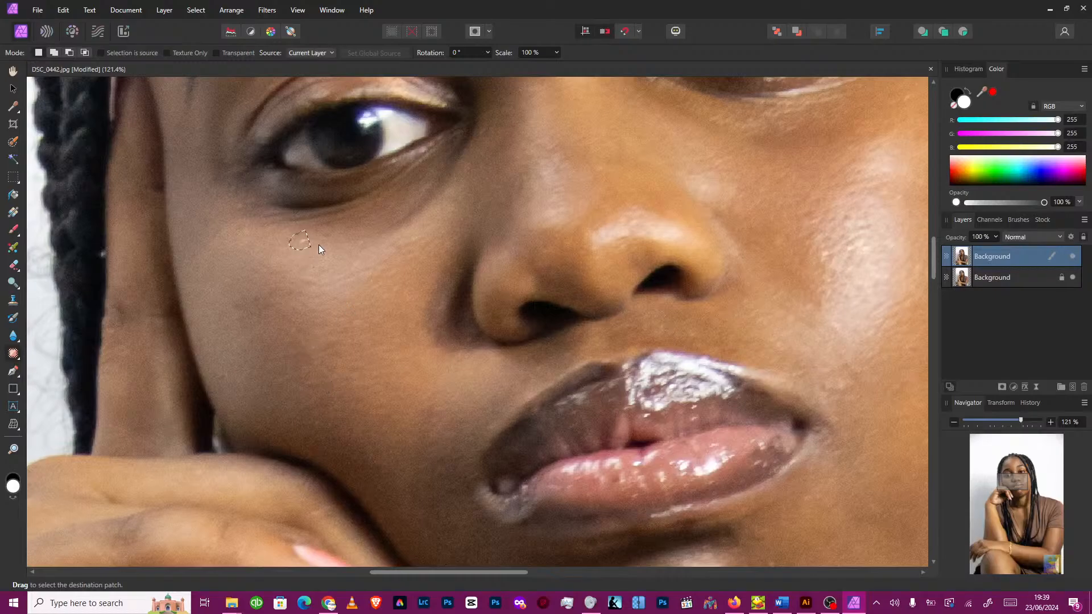
Step: Patch the small bright speck on the cheek under the eye with the clean skin just below, and check the whole face
{"action": "left_click_drag", "start_coordinate": [320, 244], "coordinate": [315, 245]}
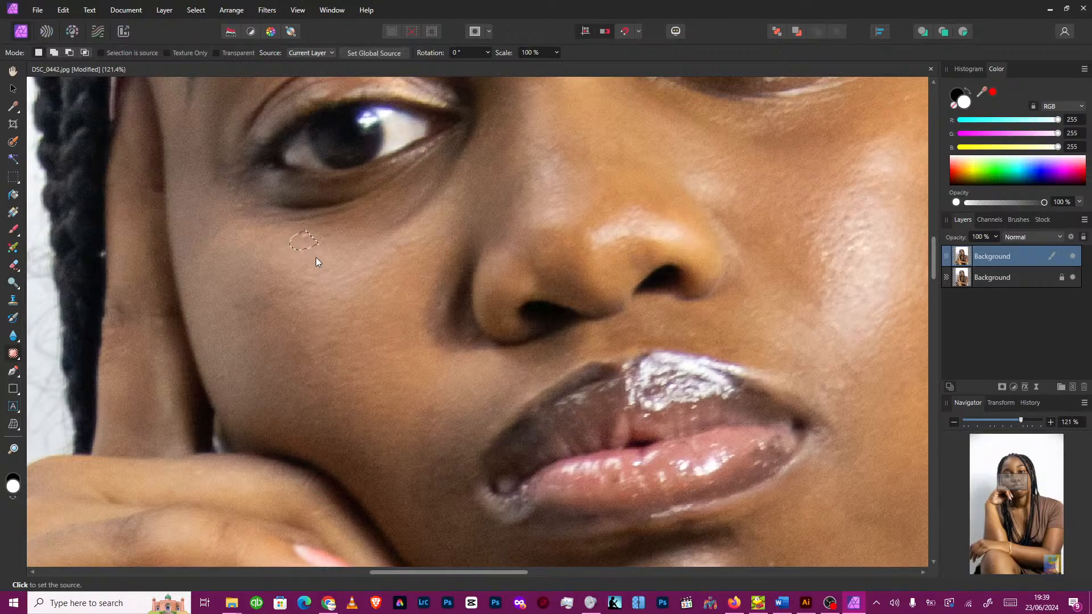
{"action": "left_click", "coordinate": [322, 272]}
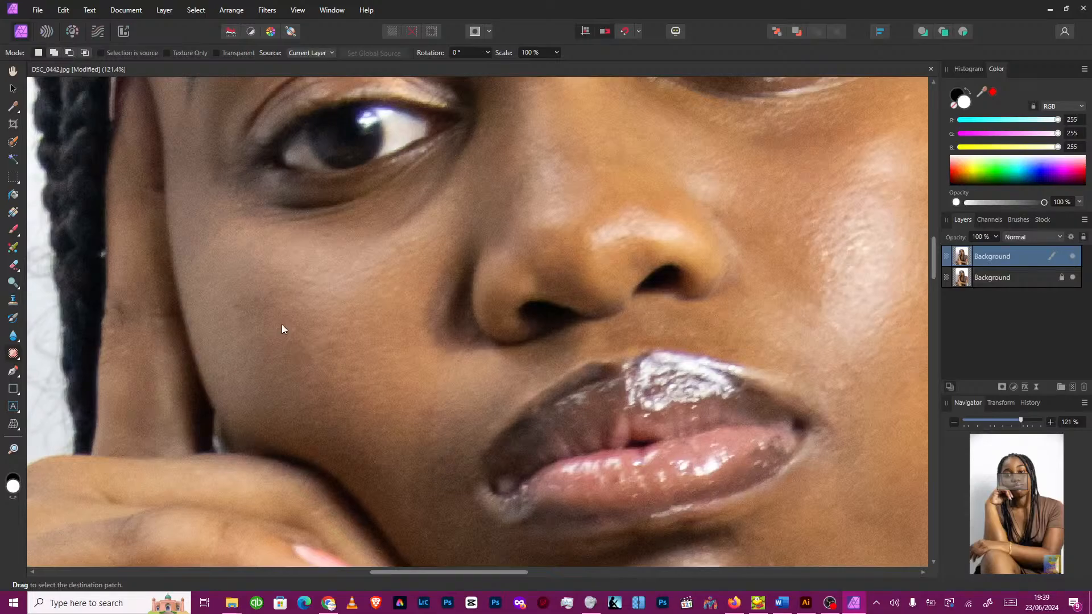
{"action": "scroll", "coordinate": [282, 325], "scroll_direction": "down", "scroll_amount": 3}
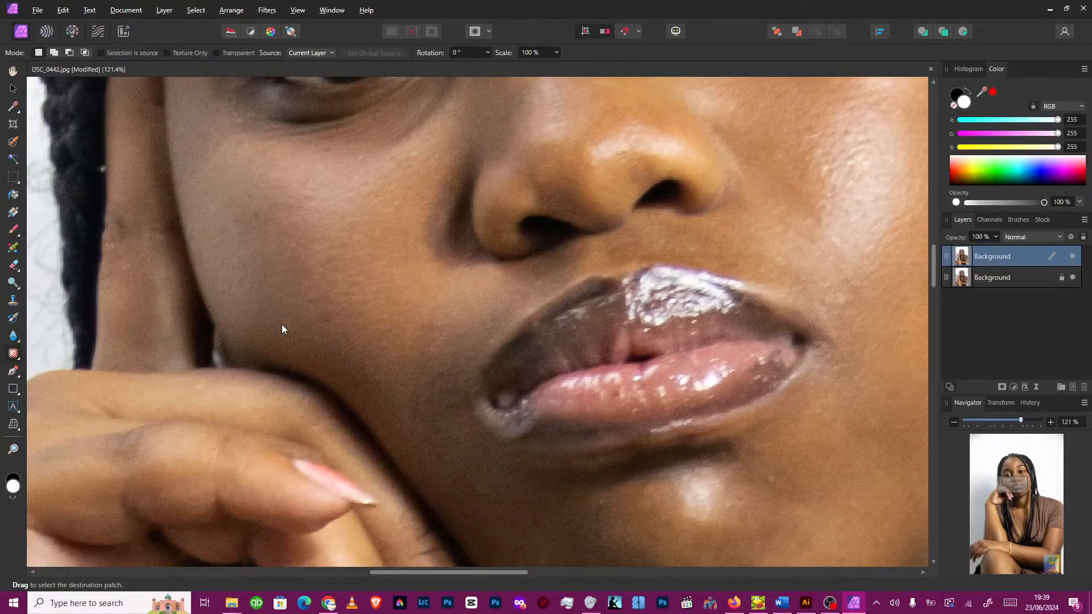
{"action": "scroll", "coordinate": [282, 328], "scroll_direction": "down", "scroll_amount": 5}
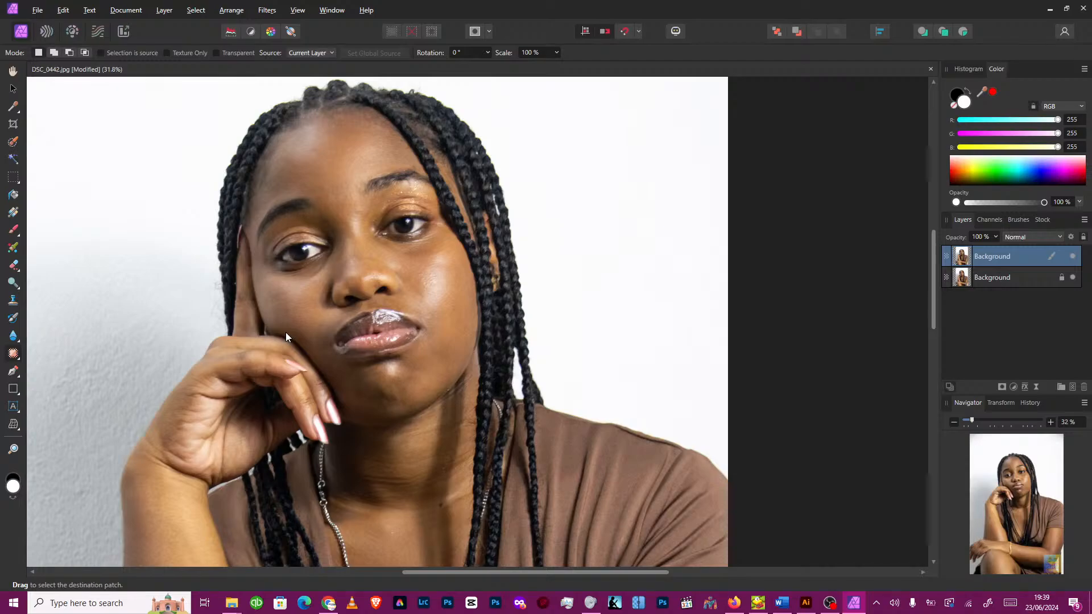
Step: Save the retouched portrait as a new Affinity document named DSC_0442.afphoto instead of flattening it
{"action": "key", "text": "ctrl+s"}
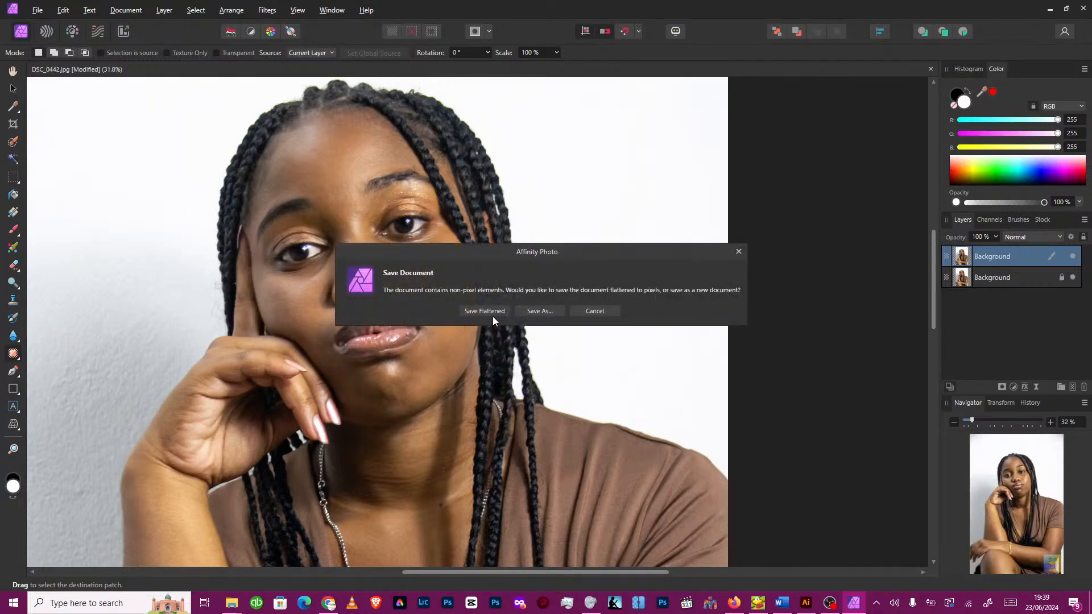
{"action": "left_click", "coordinate": [540, 311]}
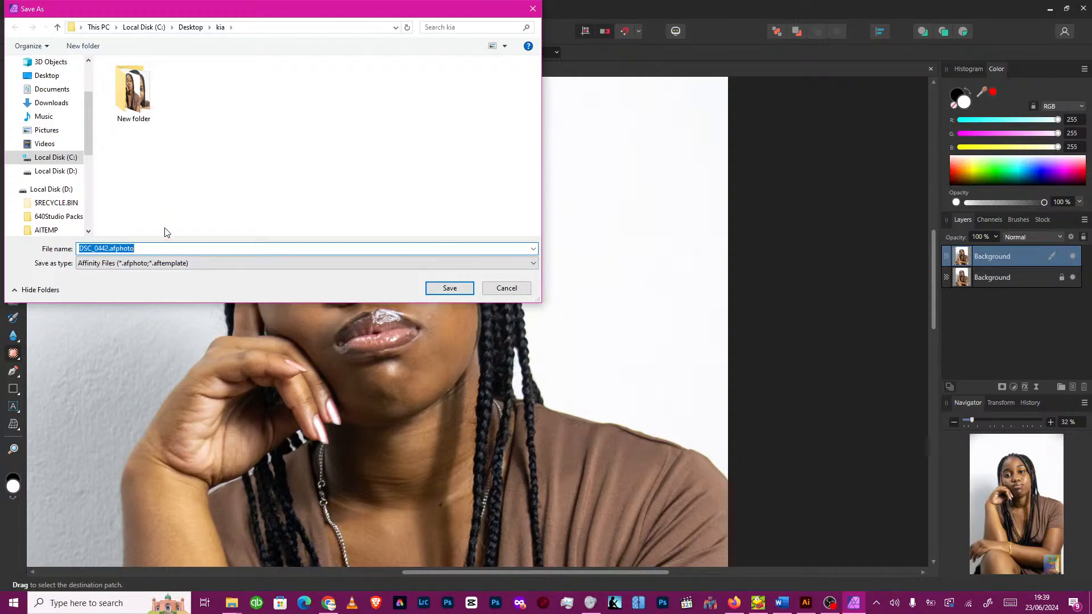
{"action": "left_click", "coordinate": [156, 263]}
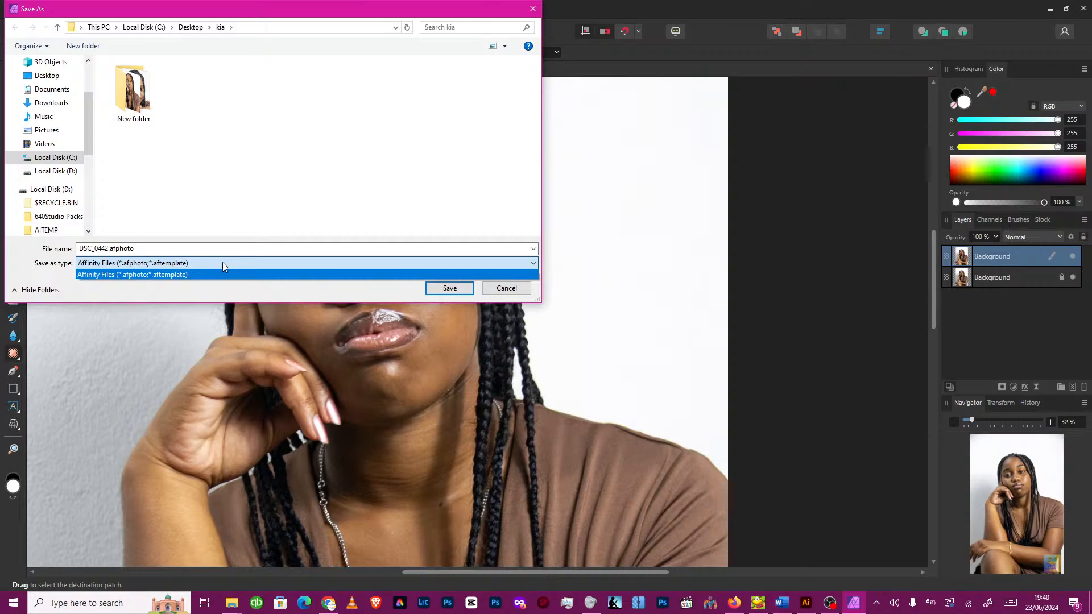
{"action": "left_click", "coordinate": [404, 294]}
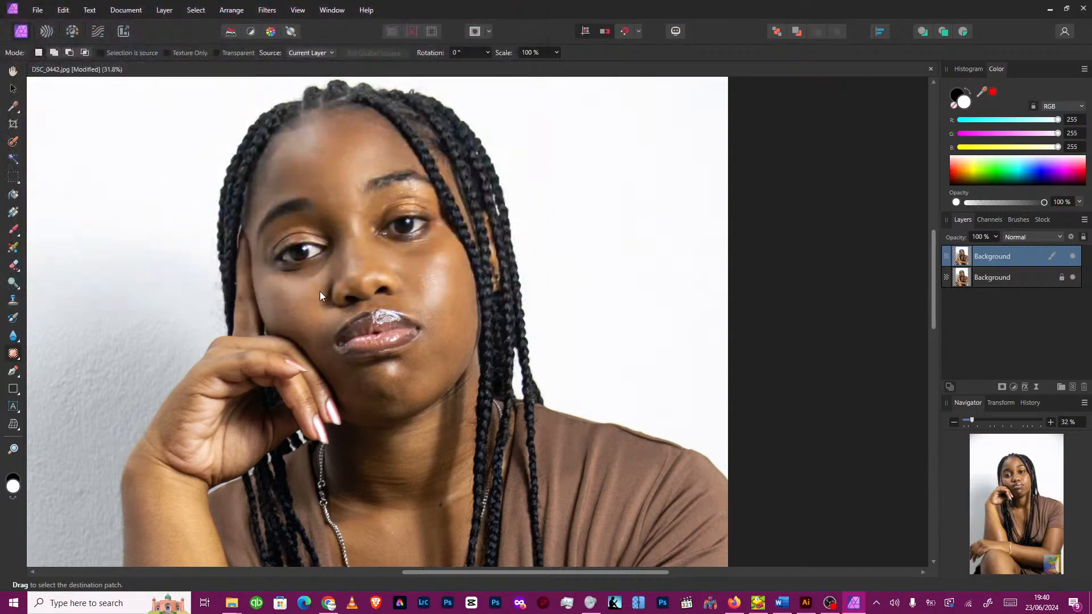
Step: Review the PNG presets and the available file formats in the export settings, and close them without exporting
{"action": "left_click", "coordinate": [37, 10]}
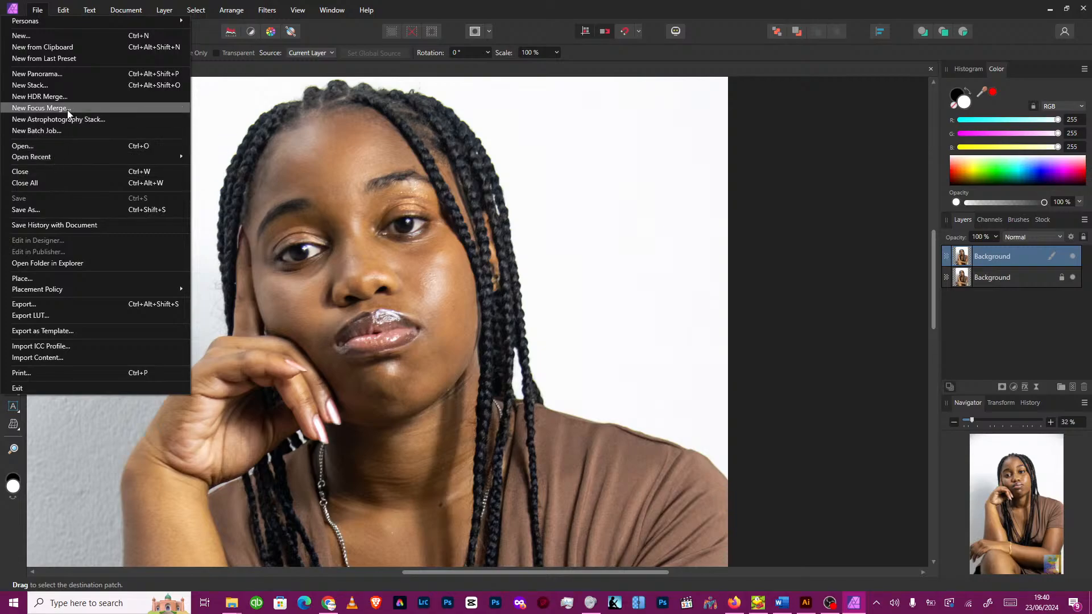
{"action": "left_click", "coordinate": [120, 299]}
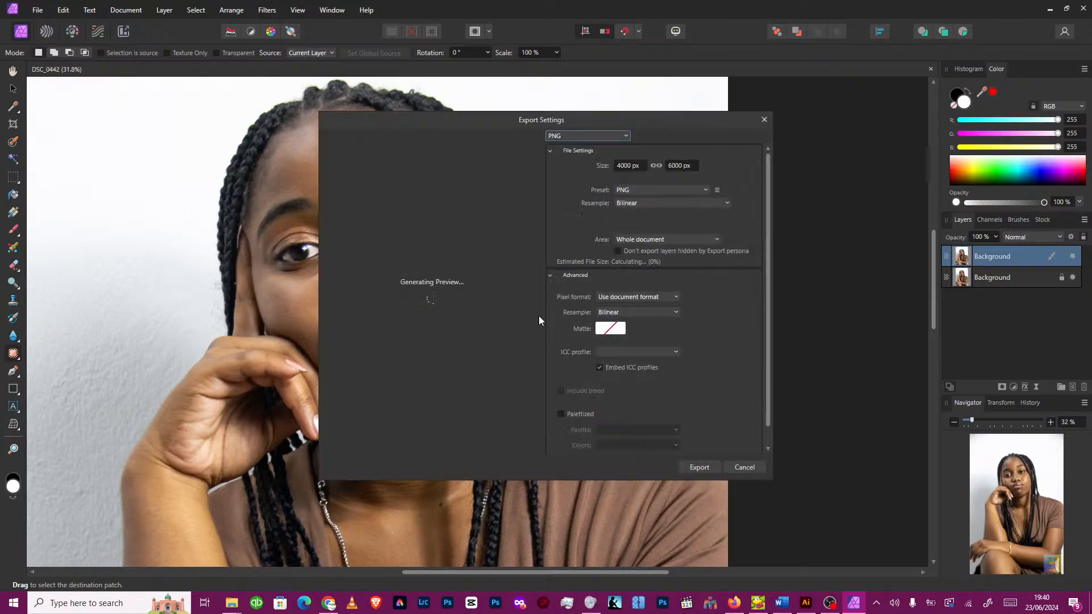
{"action": "left_click", "coordinate": [656, 193]}
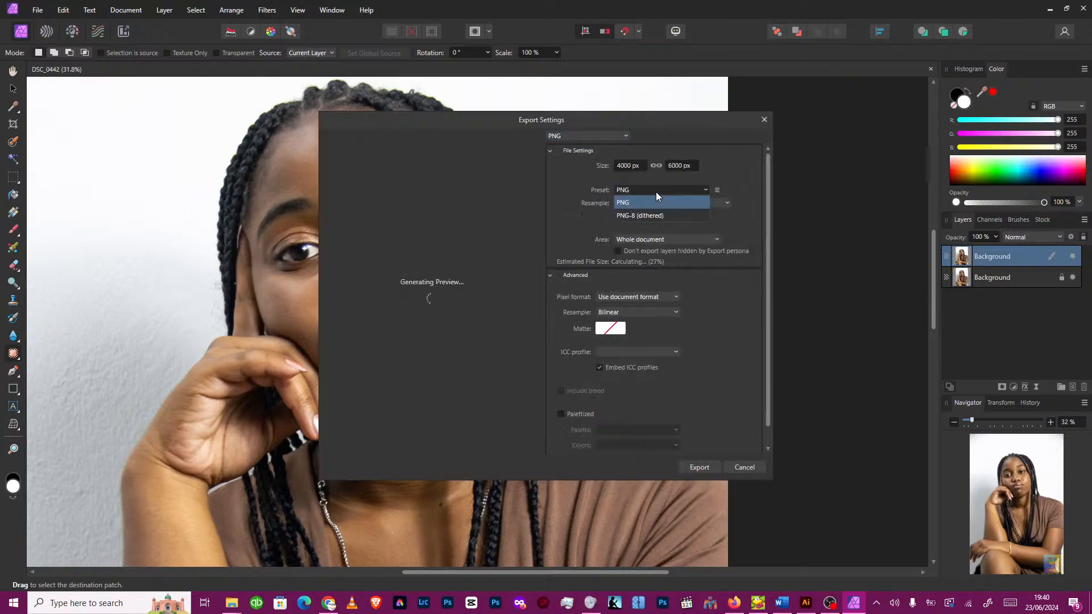
{"action": "left_click", "coordinate": [739, 166]}
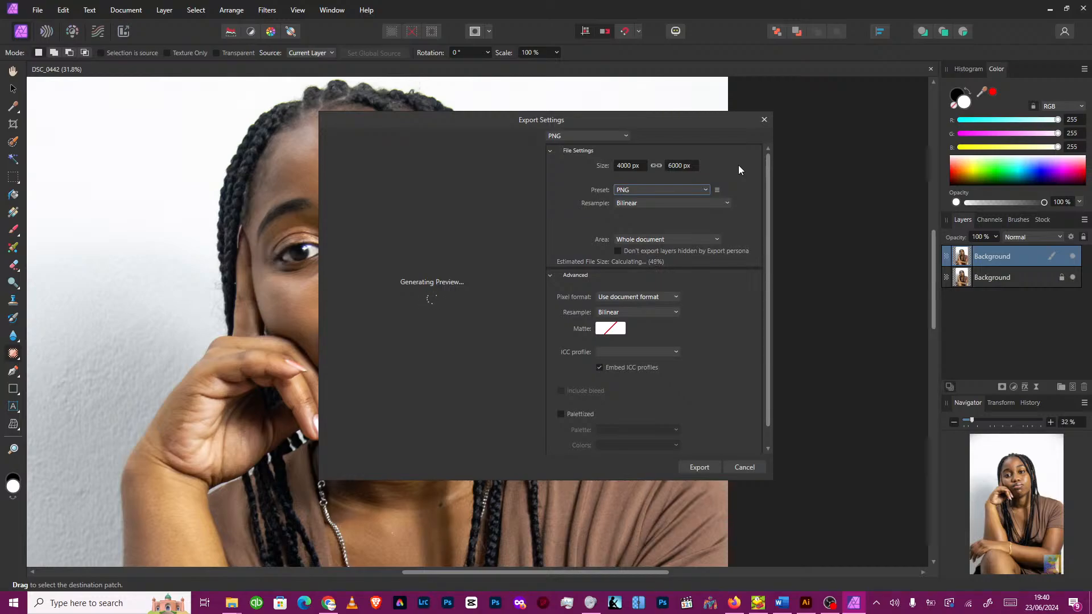
{"action": "left_click", "coordinate": [607, 136]}
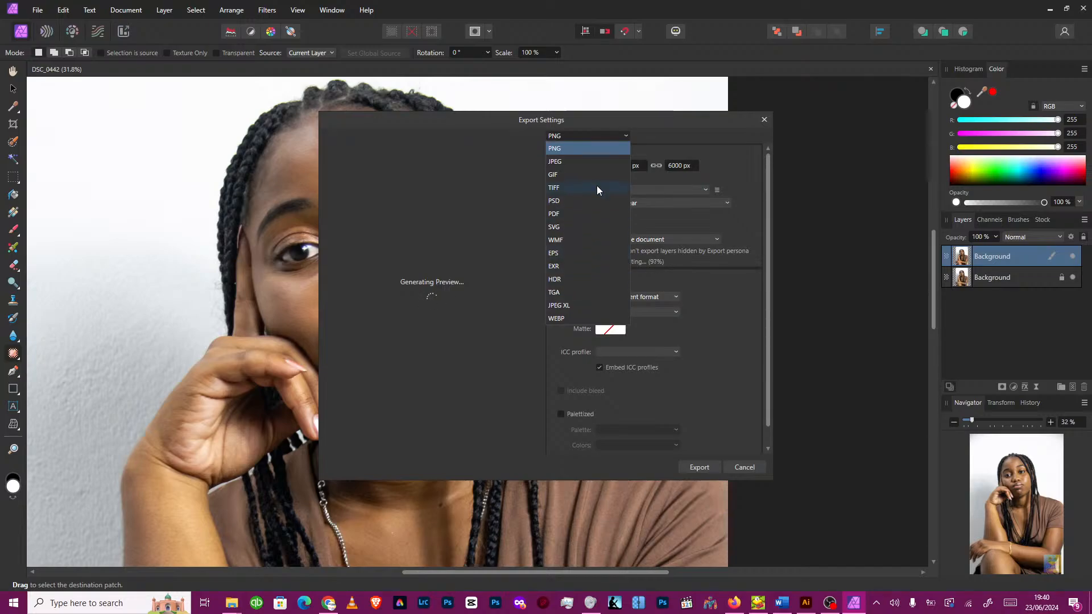
{"action": "left_click", "coordinate": [691, 128]}
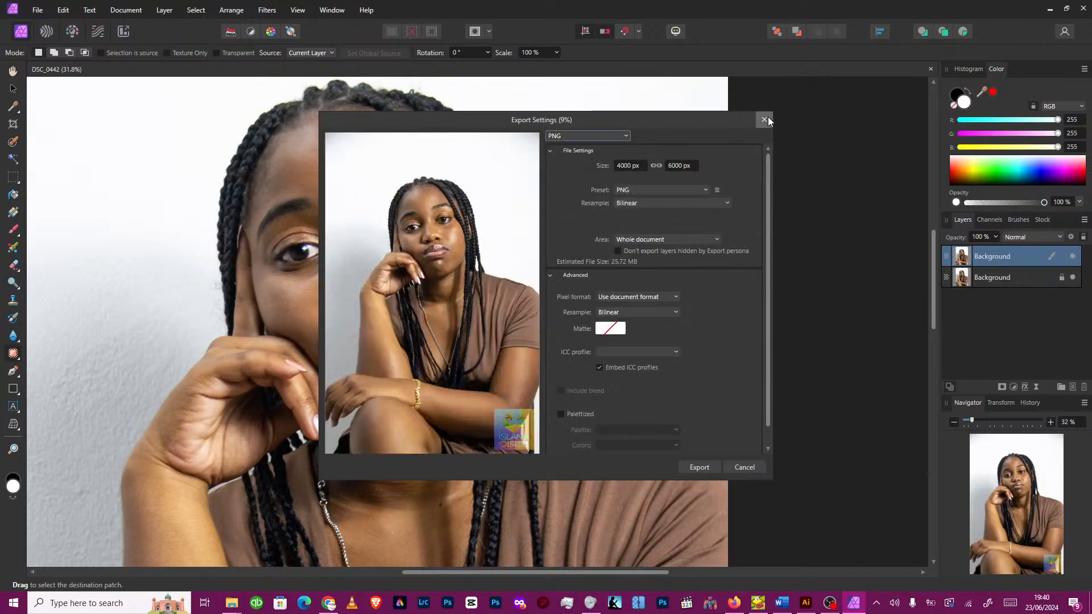
{"action": "left_click", "coordinate": [766, 119]}
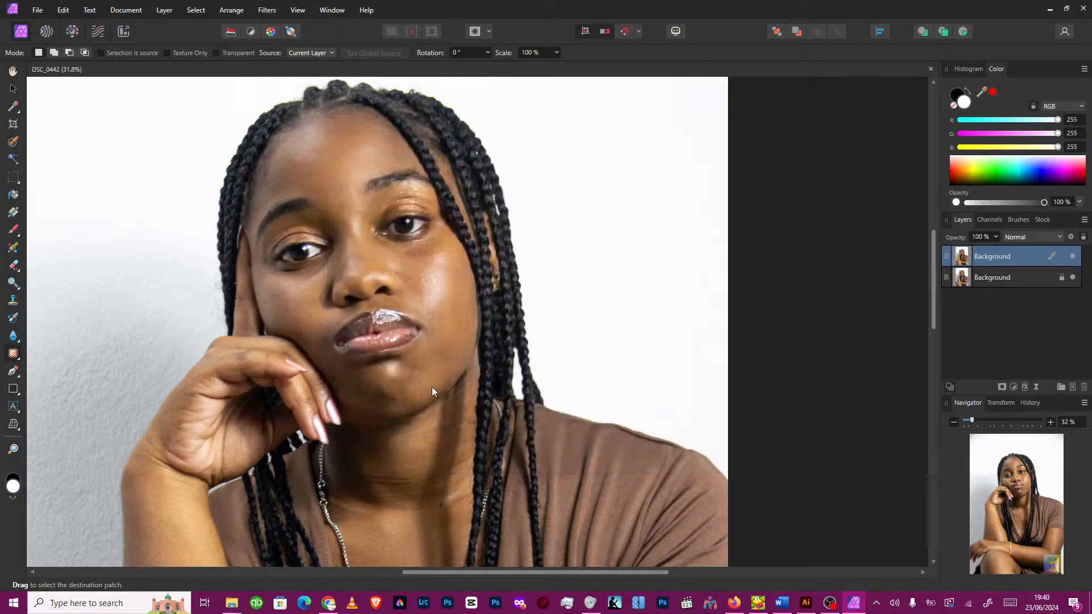
{"action": "scroll", "coordinate": [426, 400], "scroll_direction": "down", "scroll_amount": 3}
{"action": "scroll", "coordinate": [427, 405], "scroll_direction": "down", "scroll_amount": 2, "text": "ctrl"}
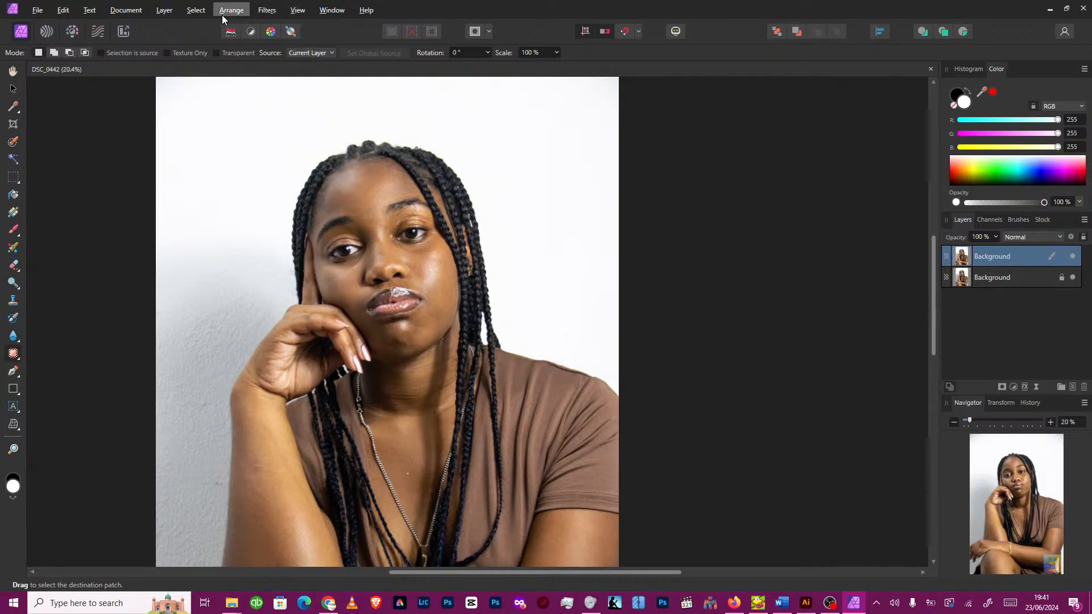
{"action": "left_click", "coordinate": [197, 12]}
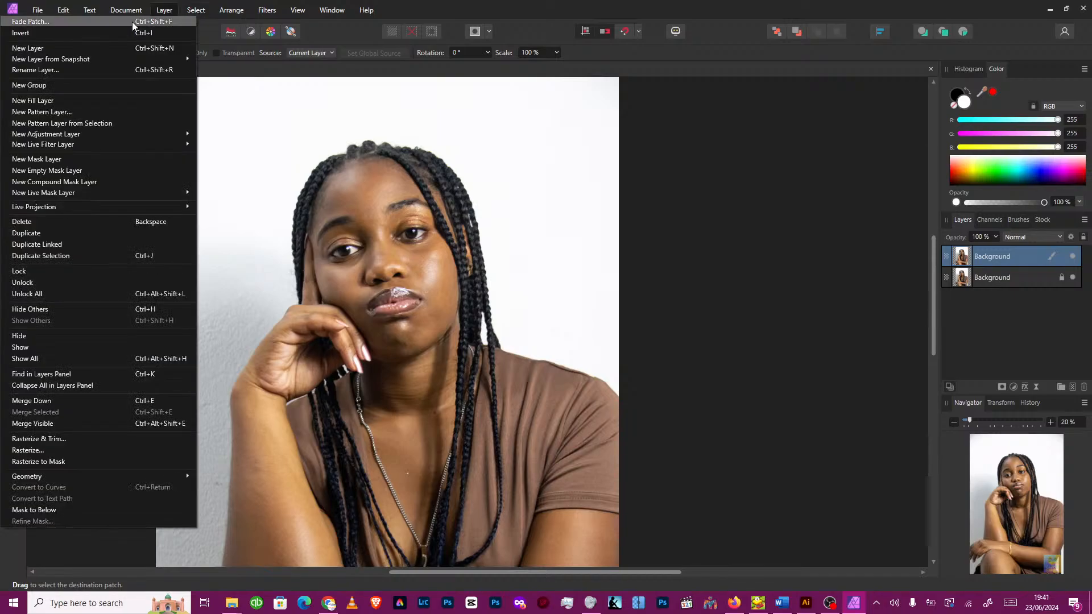
{"action": "left_click", "coordinate": [134, 13]}
{"action": "left_click", "coordinate": [193, 10]}
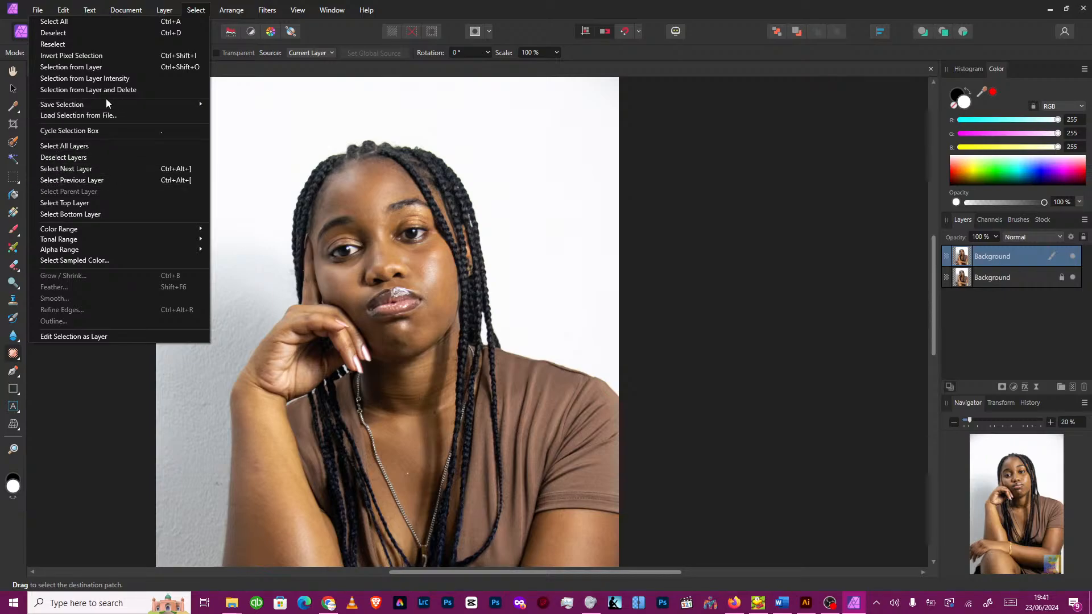
{"action": "left_click", "coordinate": [14, 112]}
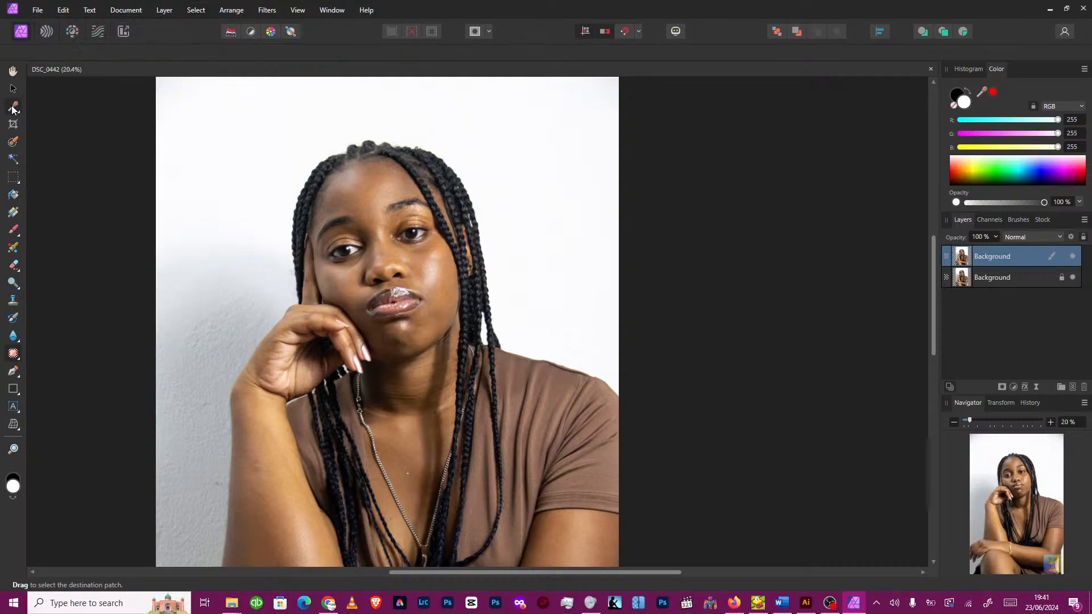
{"action": "left_click", "coordinate": [19, 113]}
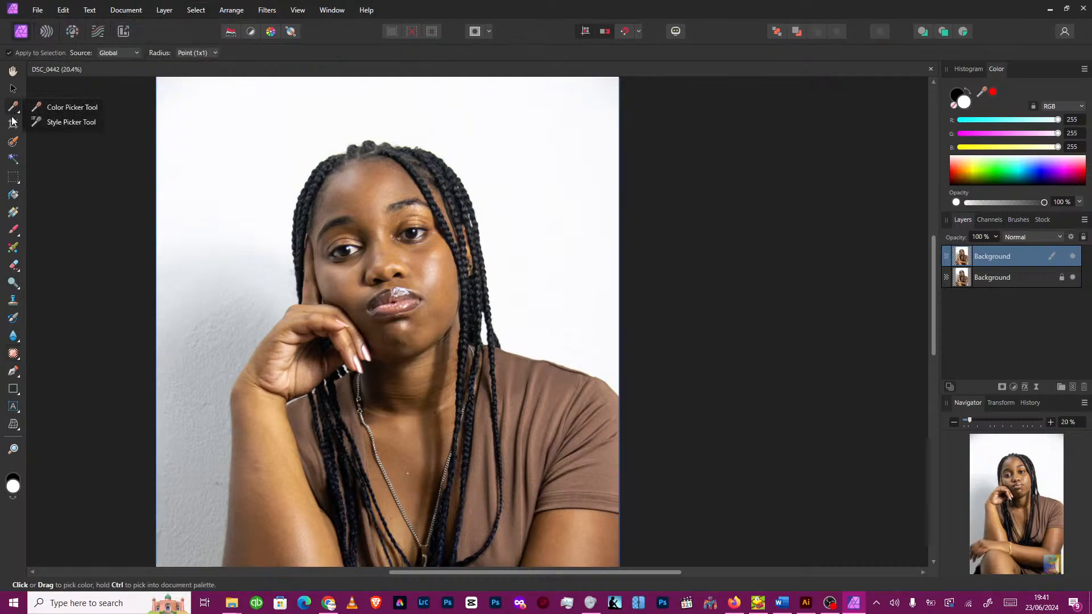
Step: Select the woman's head, raised arm and brown top with the 64 px Selection Brush, and open the selection for refining
{"action": "left_click", "coordinate": [12, 141]}
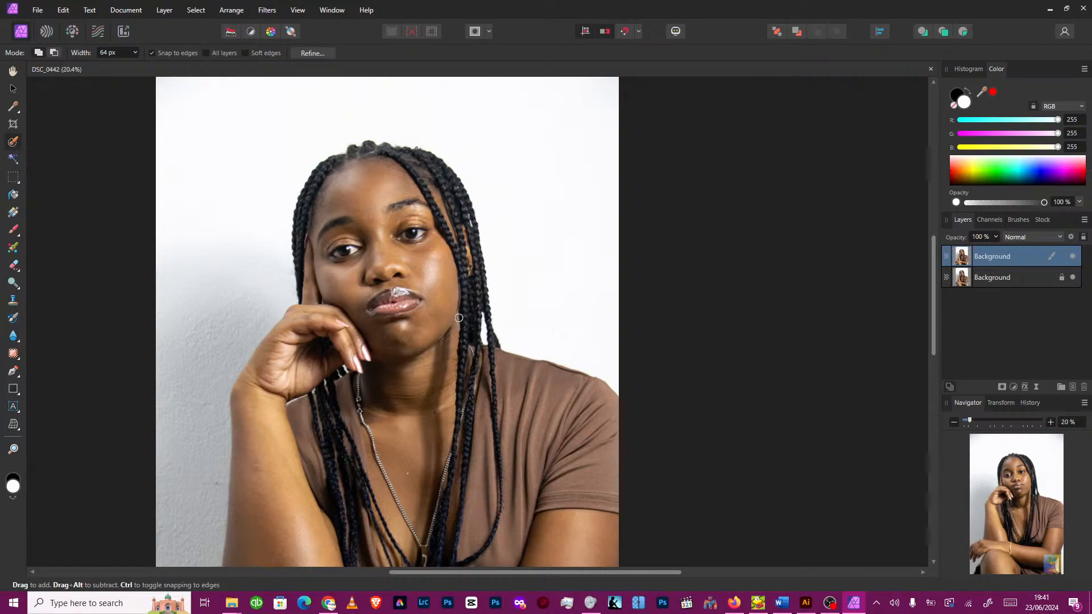
{"action": "left_click_drag", "start_coordinate": [570, 422], "coordinate": [570, 447]}
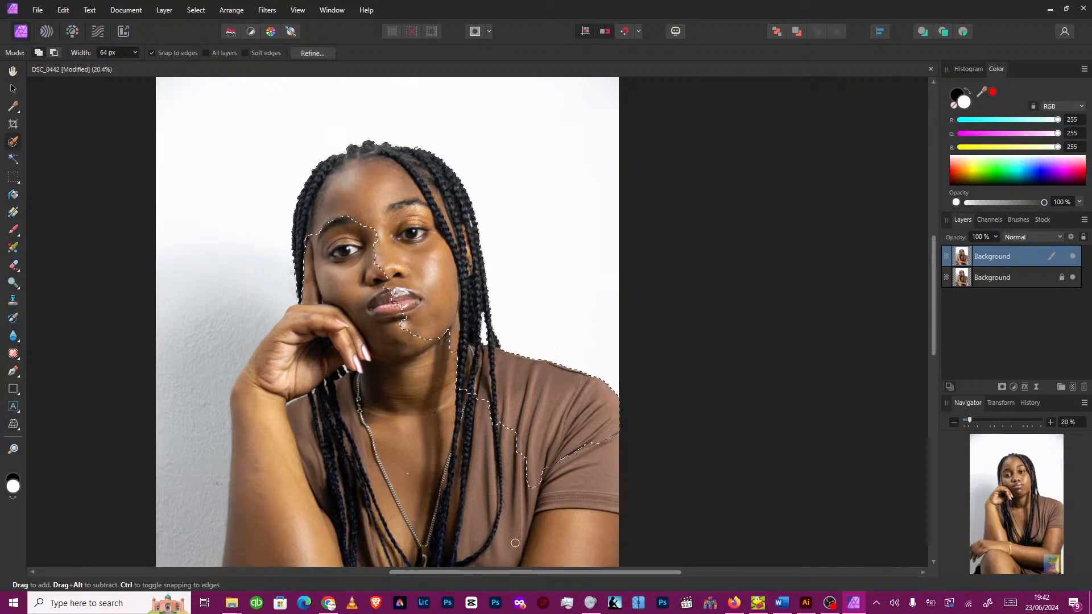
{"action": "mouse_move", "coordinate": [565, 540]}
{"action": "left_mouse_down"}
{"action": "mouse_move", "coordinate": [534, 435]}
{"action": "mouse_move", "coordinate": [441, 388]}
{"action": "mouse_move", "coordinate": [393, 311]}
{"action": "left_mouse_up"}
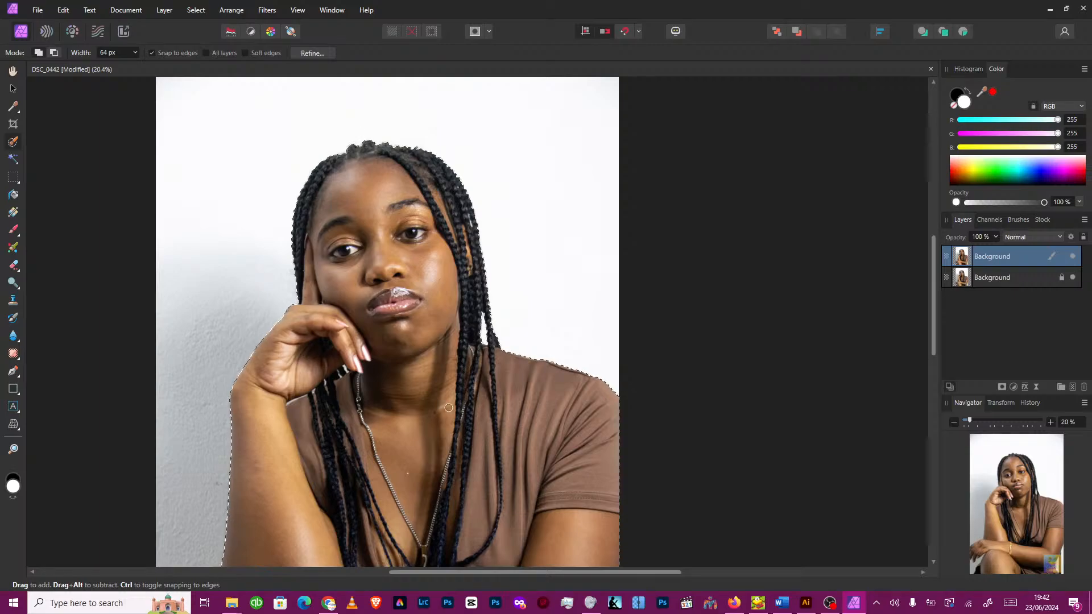
{"action": "left_click", "coordinate": [302, 53]}
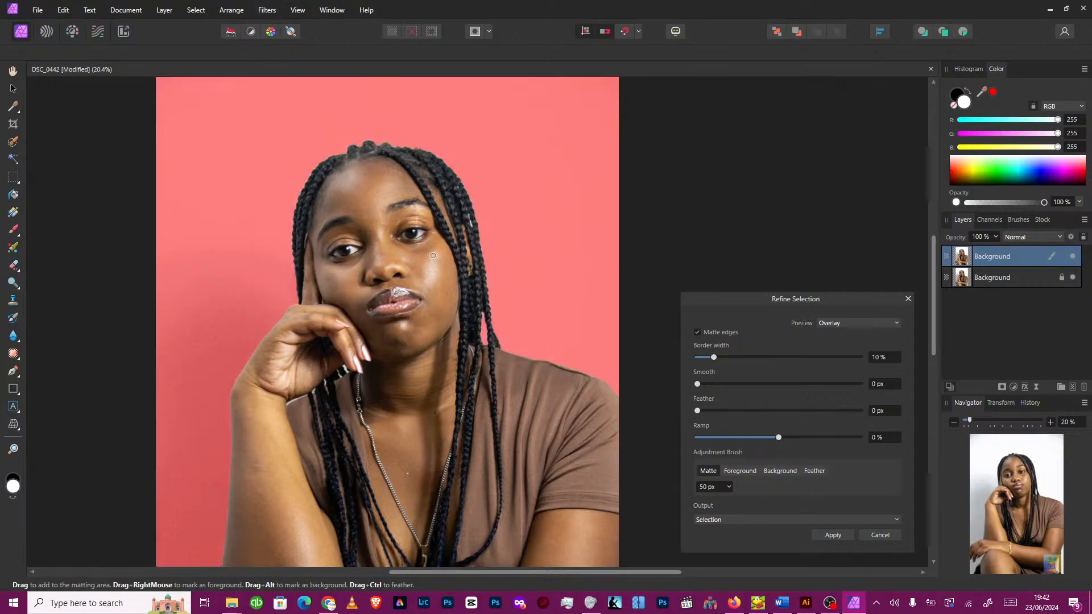
Step: Examine the overlay edges around the braids, face, raised hand and shoulders for background areas still inside the selection
{"action": "scroll", "coordinate": [434, 272], "scroll_direction": "up", "scroll_amount": 2}
{"action": "scroll", "coordinate": [434, 272], "scroll_direction": "down", "scroll_amount": 3}
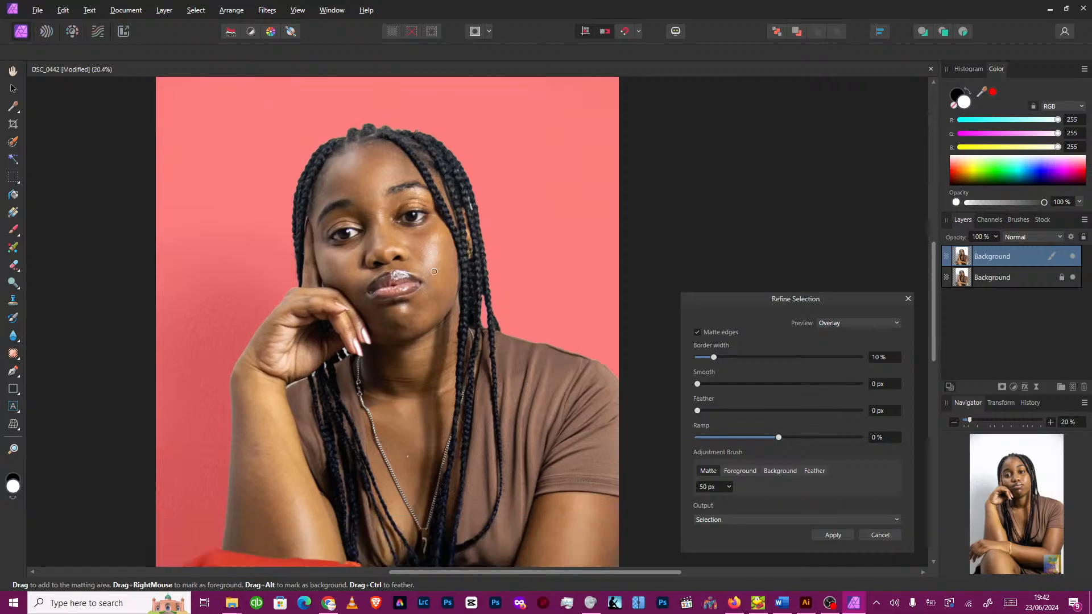
{"action": "scroll", "coordinate": [439, 302], "scroll_direction": "up", "scroll_amount": 2}
{"action": "scroll", "coordinate": [438, 301], "scroll_direction": "up", "scroll_amount": 1}
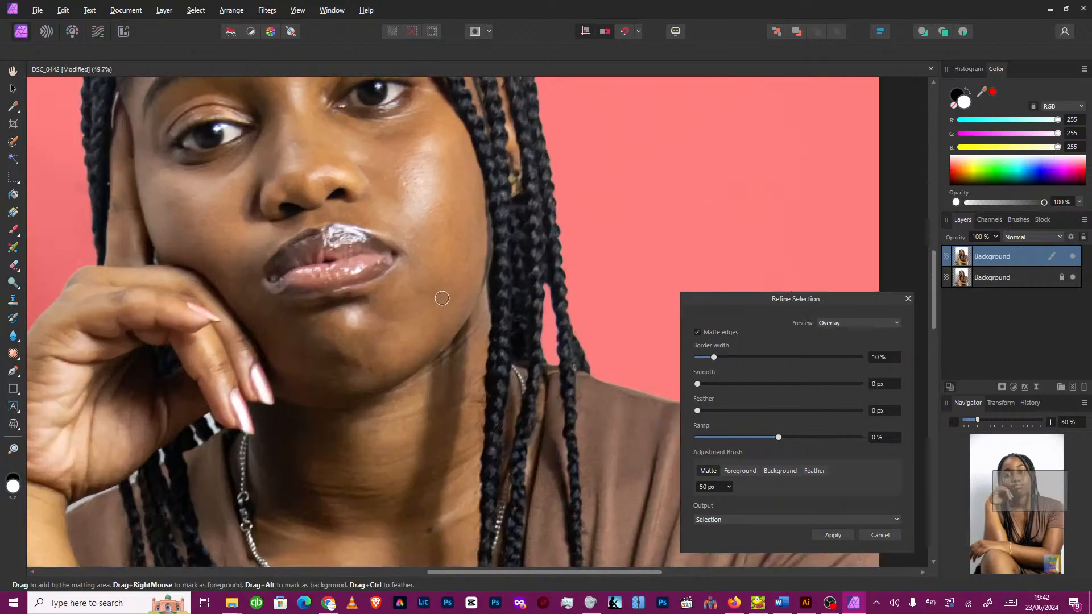
{"action": "scroll", "coordinate": [225, 385], "scroll_direction": "down", "scroll_amount": 3}
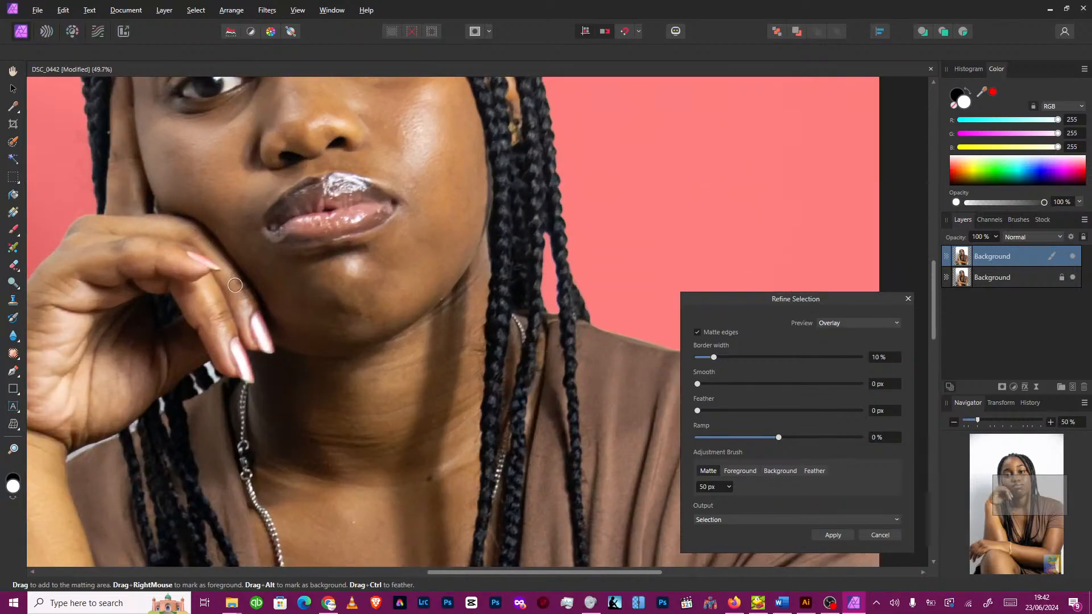
{"action": "scroll", "coordinate": [235, 285], "scroll_direction": "up", "scroll_amount": 8}
{"action": "scroll", "coordinate": [475, 128], "scroll_direction": "up", "scroll_amount": 3}
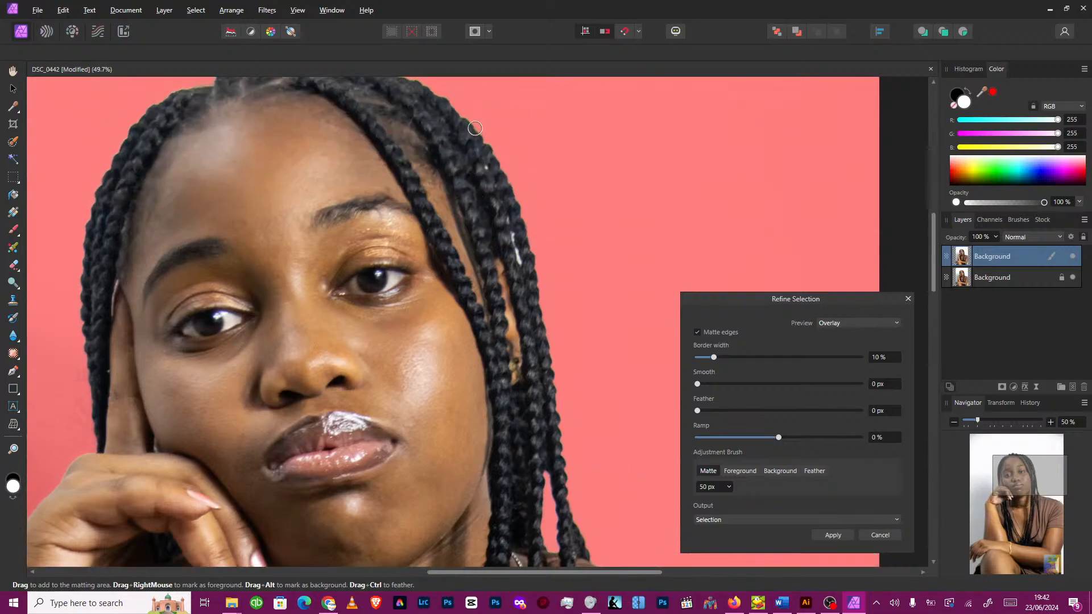
{"action": "scroll", "coordinate": [475, 128], "scroll_direction": "up", "scroll_amount": 3}
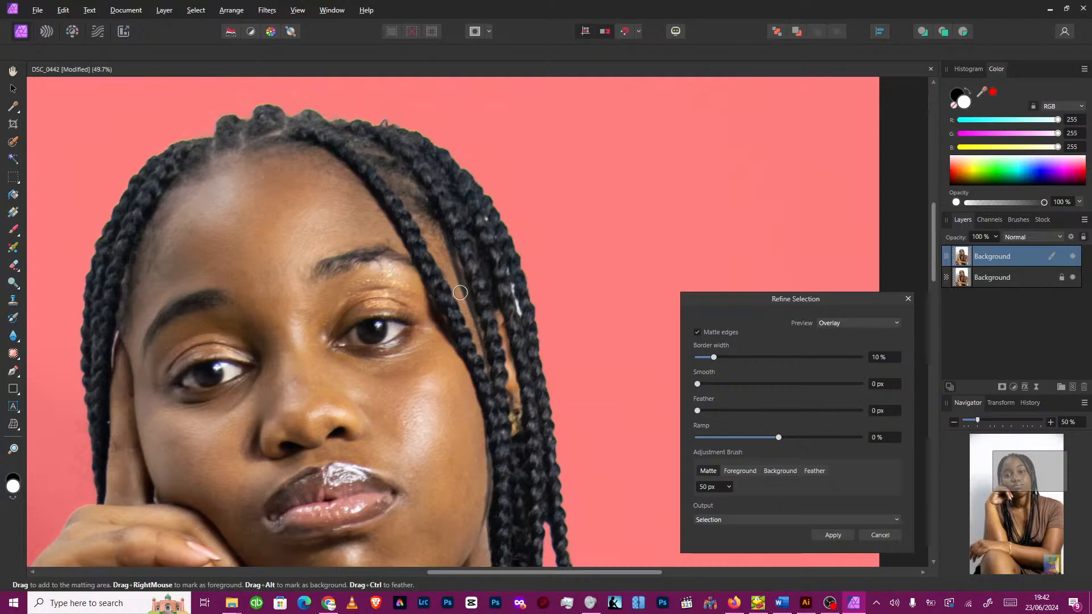
{"action": "scroll", "coordinate": [475, 323], "scroll_direction": "down", "scroll_amount": 10}
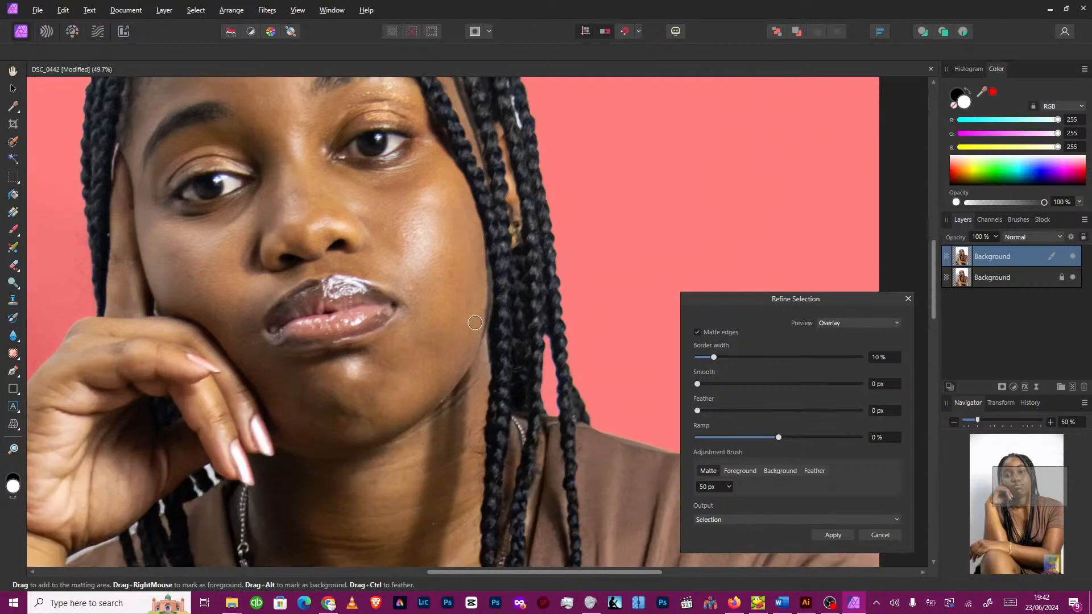
{"action": "scroll", "coordinate": [475, 322], "scroll_direction": "down", "scroll_amount": 9}
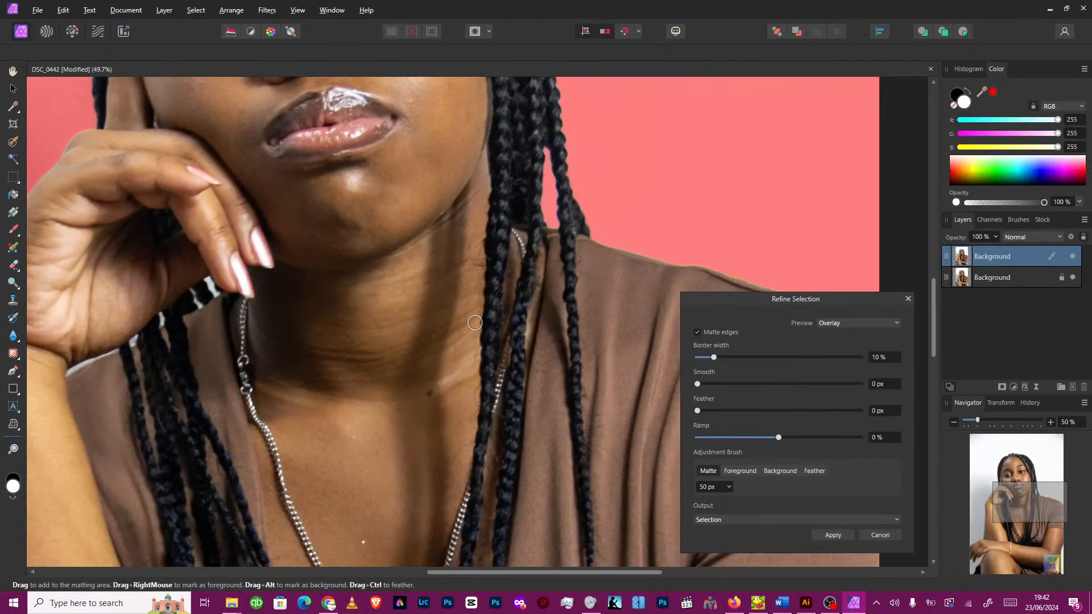
Step: Brush over the three white background gaps between the braids below the raised fingers with the 50 px Matte adjustment brush
{"action": "scroll", "coordinate": [136, 402], "scroll_direction": "up", "scroll_amount": 3}
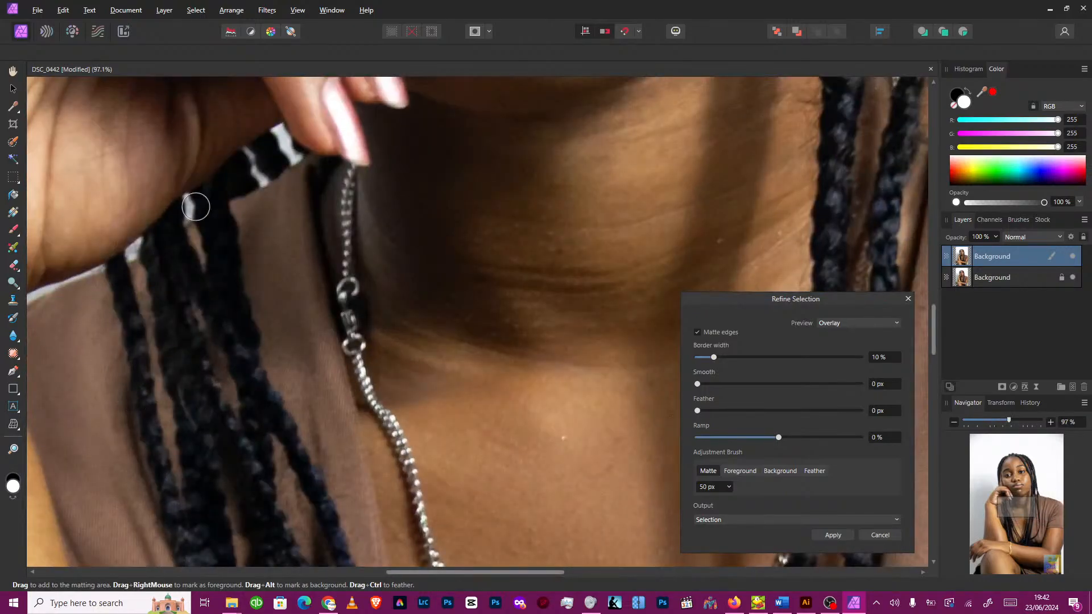
{"action": "scroll", "coordinate": [296, 147], "scroll_direction": "up", "scroll_amount": 2}
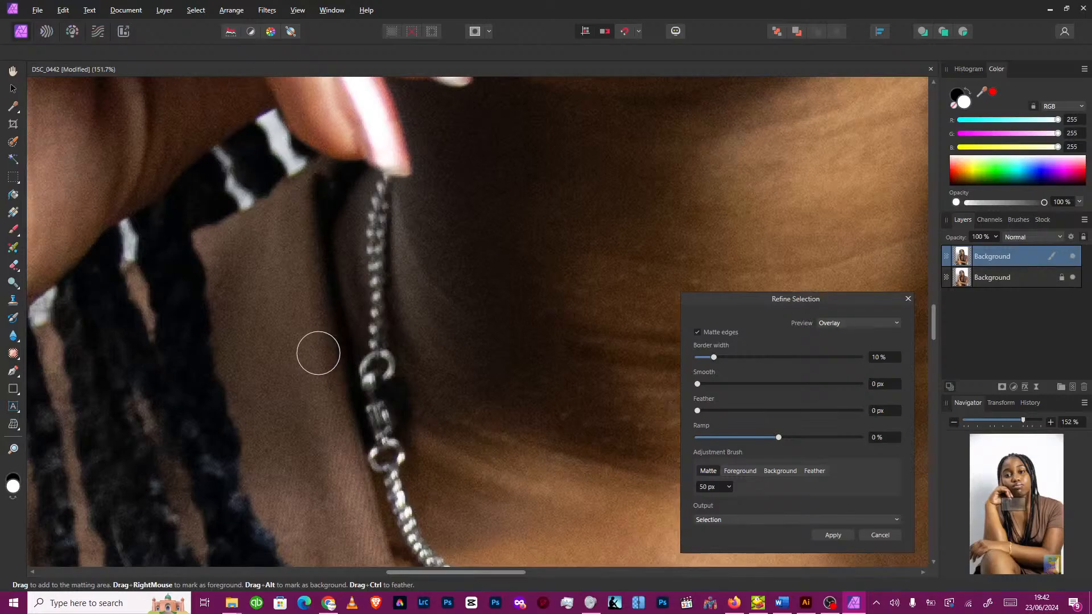
{"action": "left_click_drag", "start_coordinate": [274, 129], "coordinate": [292, 163]}
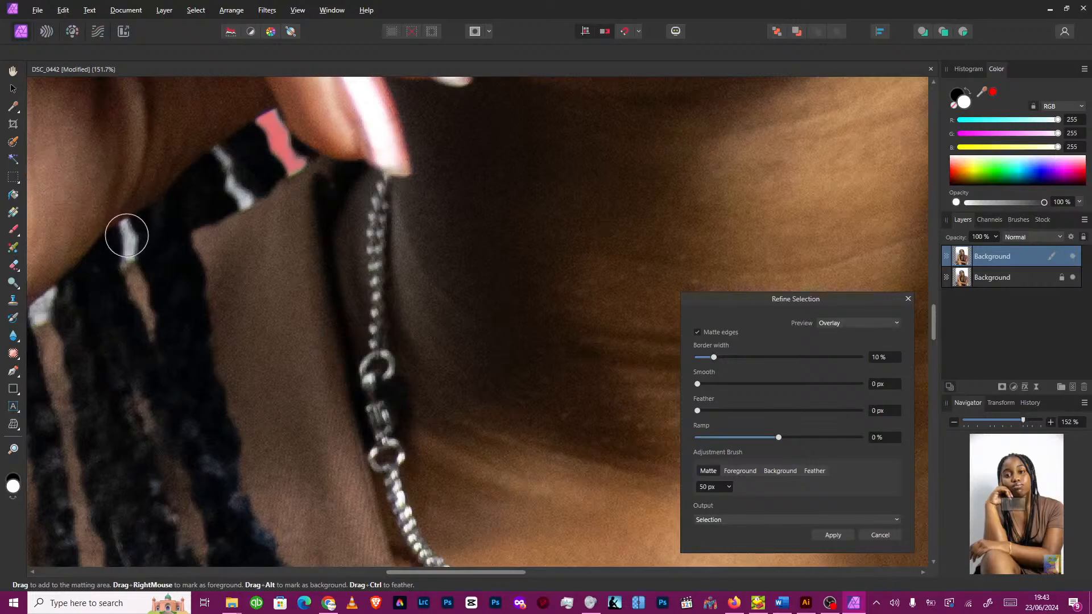
{"action": "left_click_drag", "start_coordinate": [123, 228], "coordinate": [127, 243]}
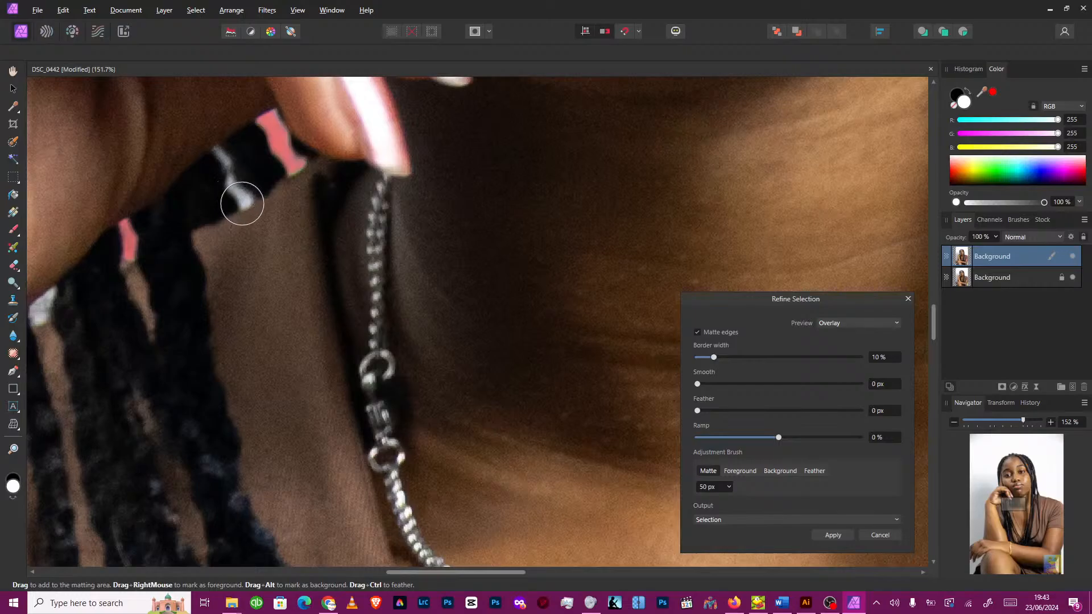
{"action": "mouse_move", "coordinate": [233, 185]}
{"action": "left_mouse_down"}
{"action": "mouse_move", "coordinate": [222, 152]}
{"action": "mouse_move", "coordinate": [216, 192]}
{"action": "left_mouse_up"}
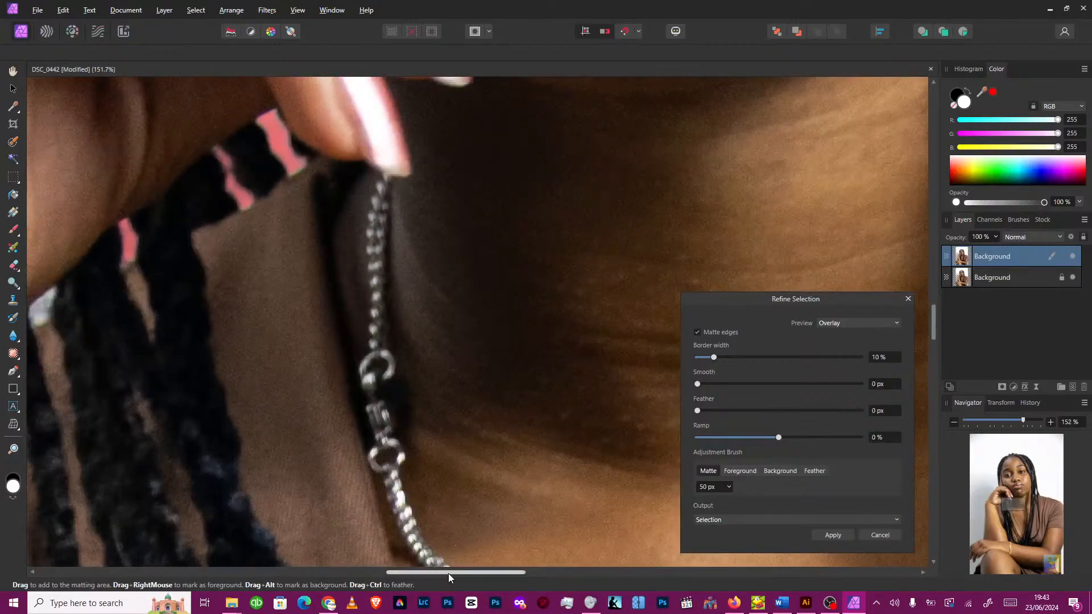
Step: Matte out the white sliver under the palm and the small gap beside the braids, and apply the refinement with output to Selection
{"action": "left_click_drag", "start_coordinate": [449, 574], "coordinate": [386, 574]}
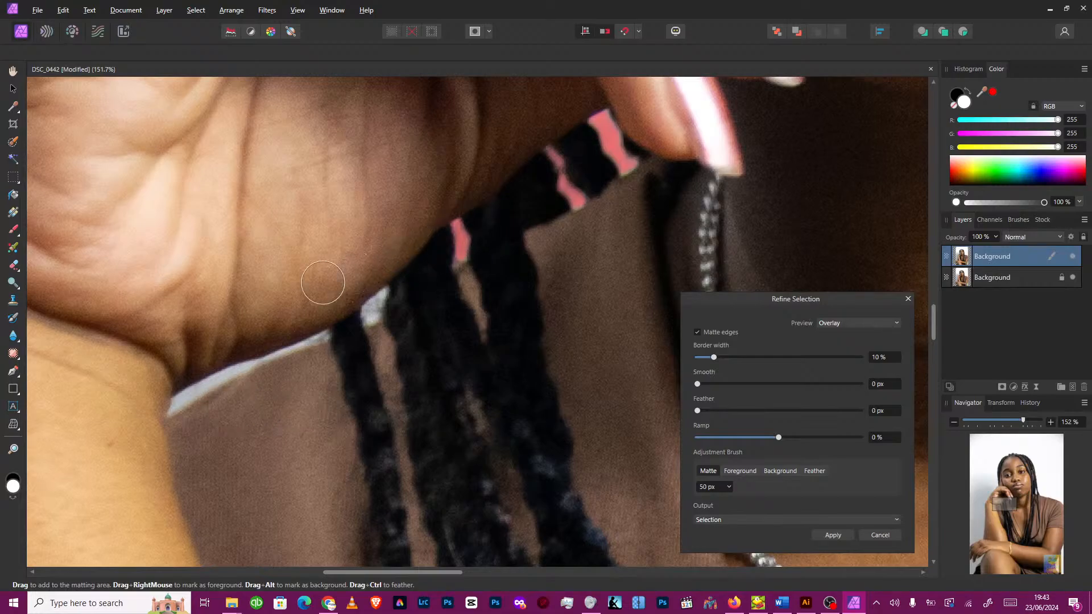
{"action": "mouse_move", "coordinate": [178, 404]}
{"action": "left_mouse_down"}
{"action": "mouse_move", "coordinate": [195, 383]}
{"action": "mouse_move", "coordinate": [325, 329]}
{"action": "mouse_move", "coordinate": [319, 354]}
{"action": "left_mouse_up"}
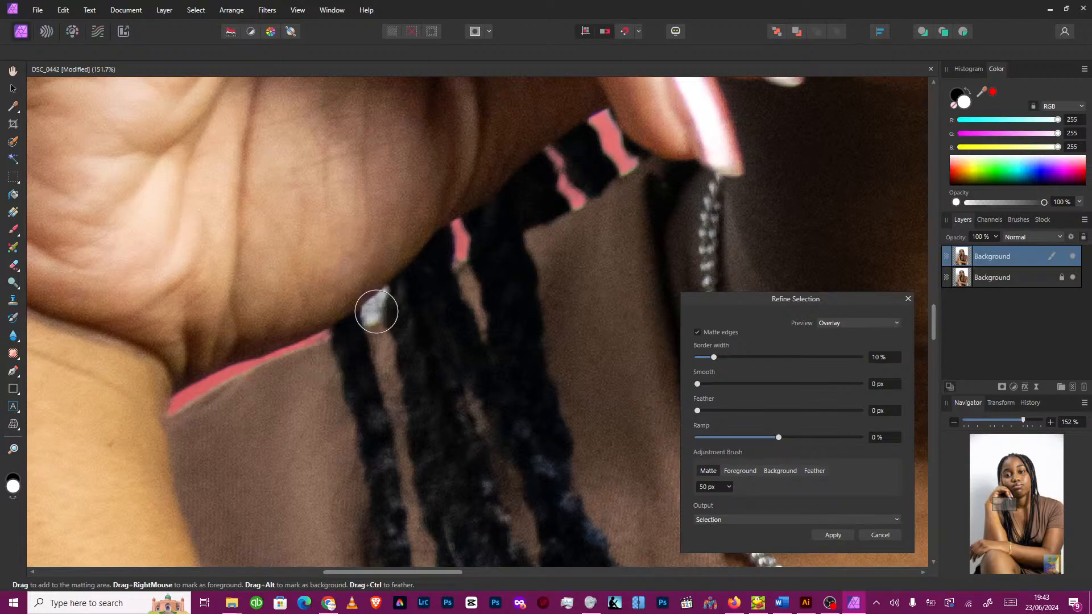
{"action": "left_click_drag", "start_coordinate": [373, 305], "coordinate": [373, 311]}
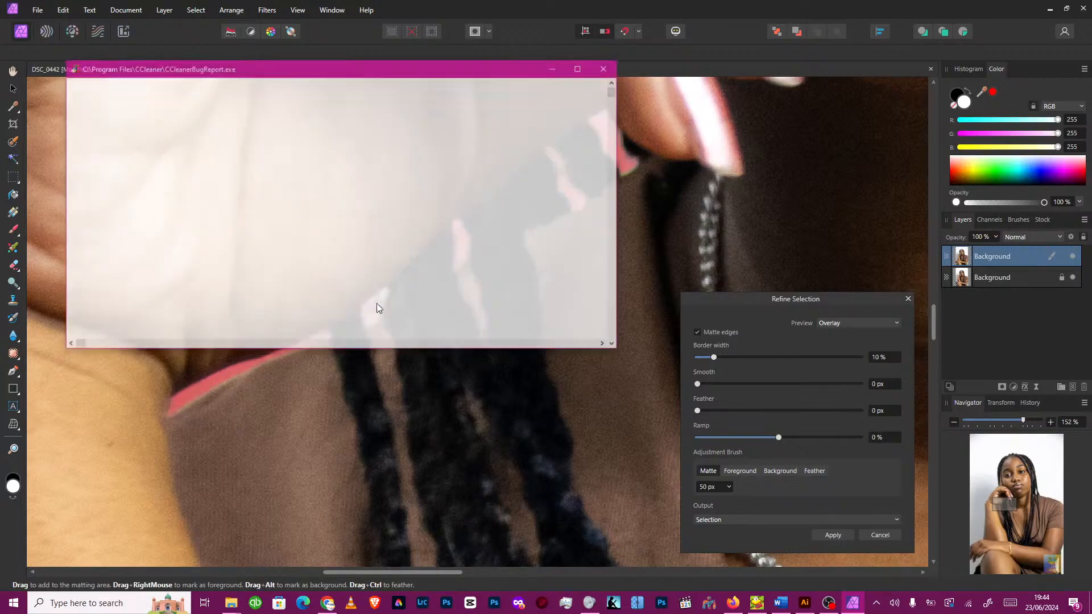
{"action": "left_click", "coordinate": [377, 303]}
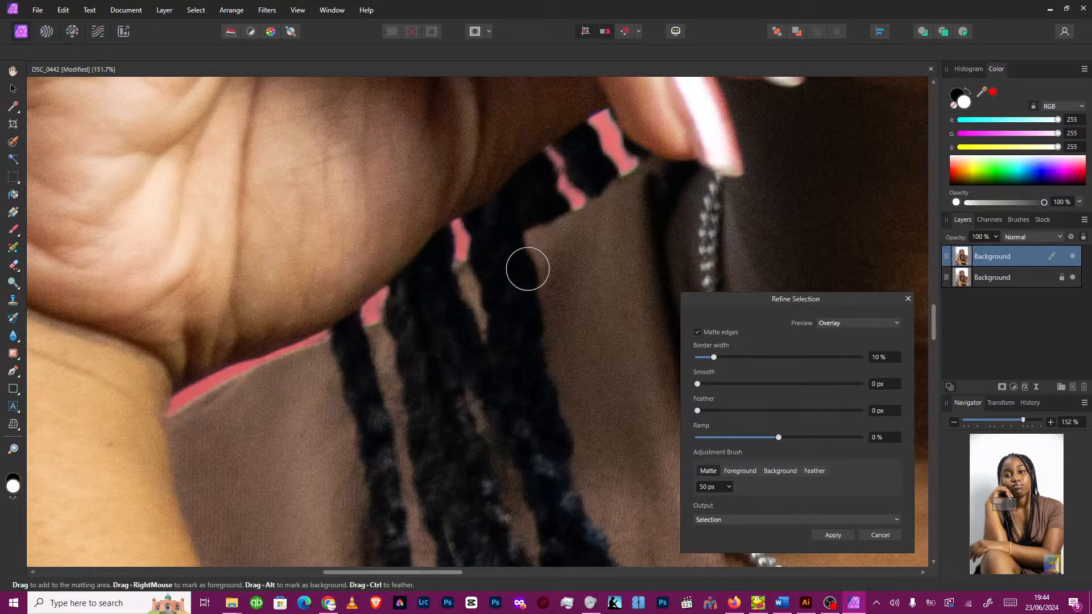
{"action": "left_click", "coordinate": [833, 535]}
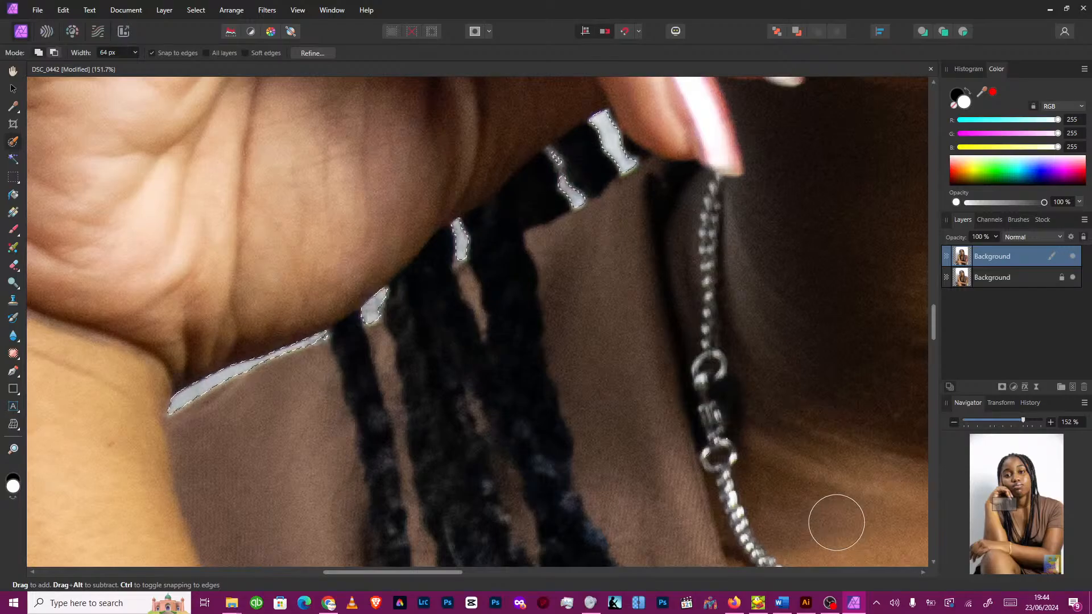
Step: Add the resting hand, the knee, the lower forearm and the clothing beside the logo to the selection
{"action": "scroll", "coordinate": [699, 398], "scroll_direction": "down", "scroll_amount": 2}
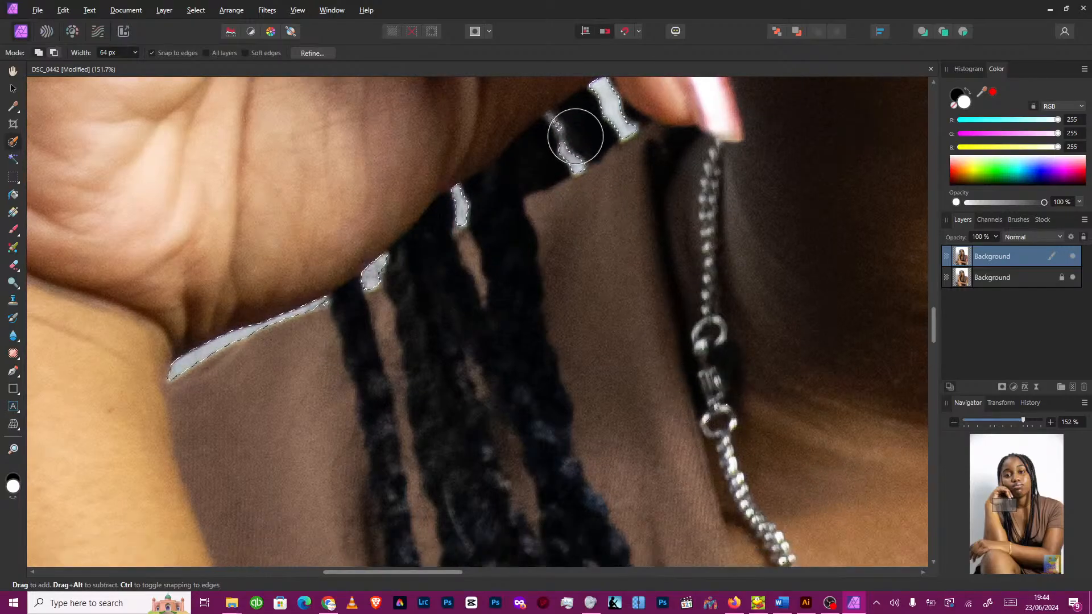
{"action": "scroll", "coordinate": [546, 140], "scroll_direction": "down", "scroll_amount": 2}
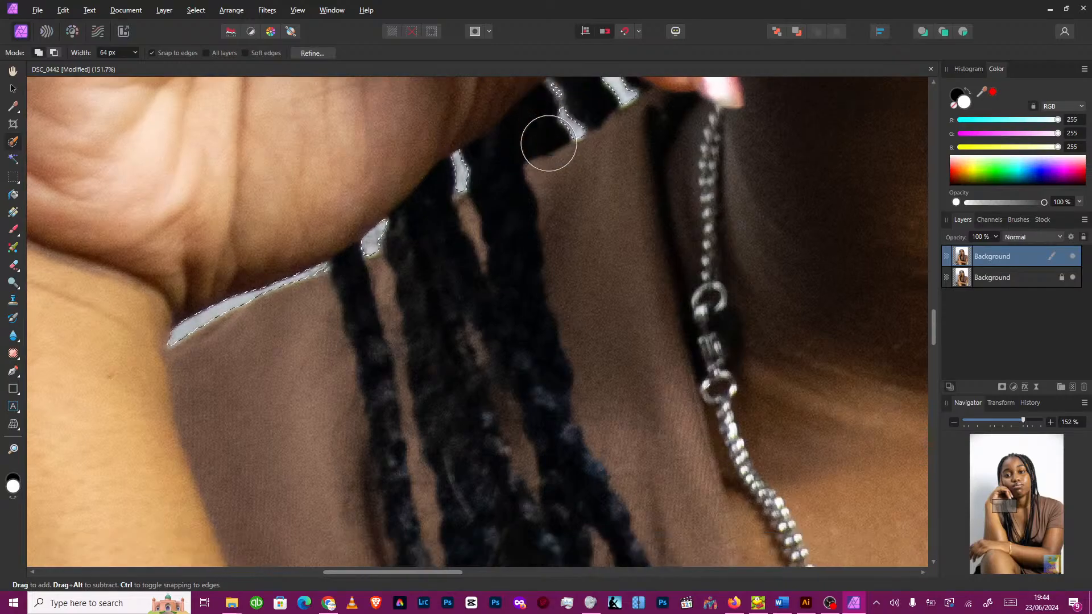
{"action": "scroll", "coordinate": [531, 246], "scroll_direction": "down", "scroll_amount": 7}
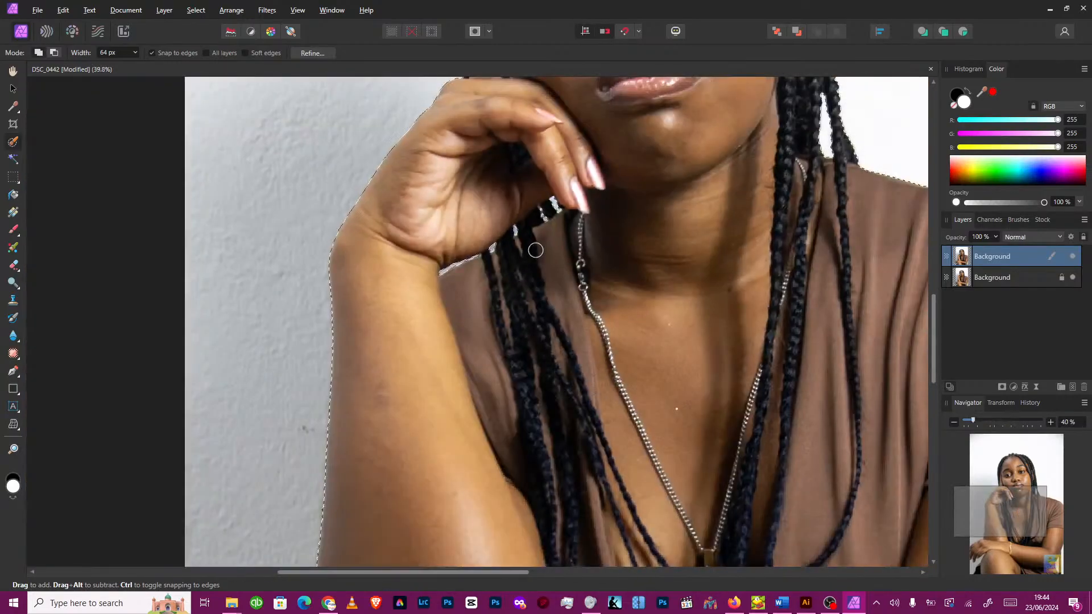
{"action": "scroll", "coordinate": [535, 250], "scroll_direction": "down", "scroll_amount": 1}
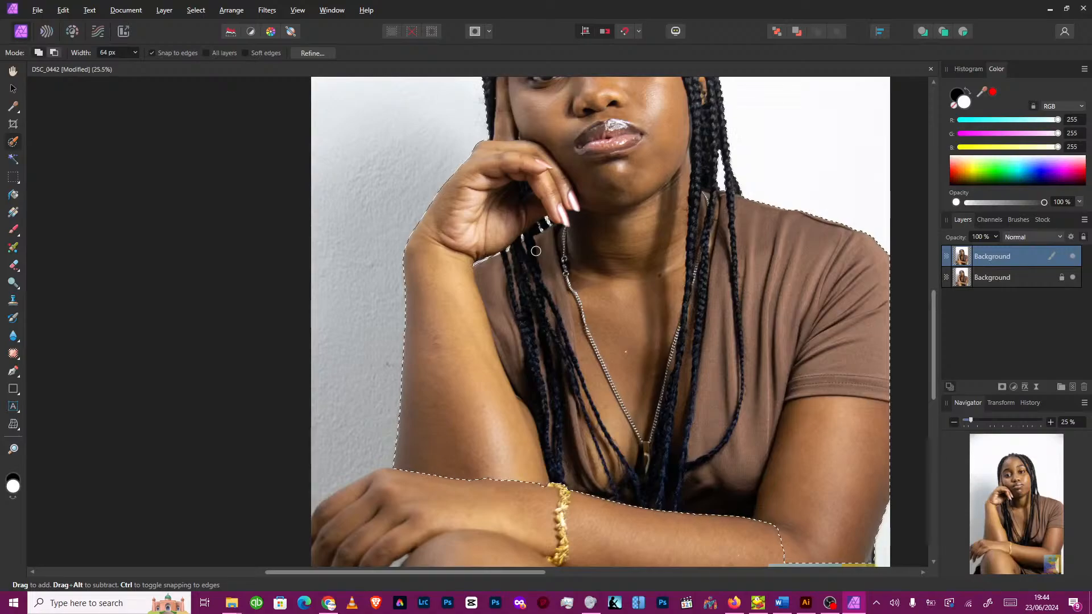
{"action": "scroll", "coordinate": [536, 251], "scroll_direction": "down", "scroll_amount": 2}
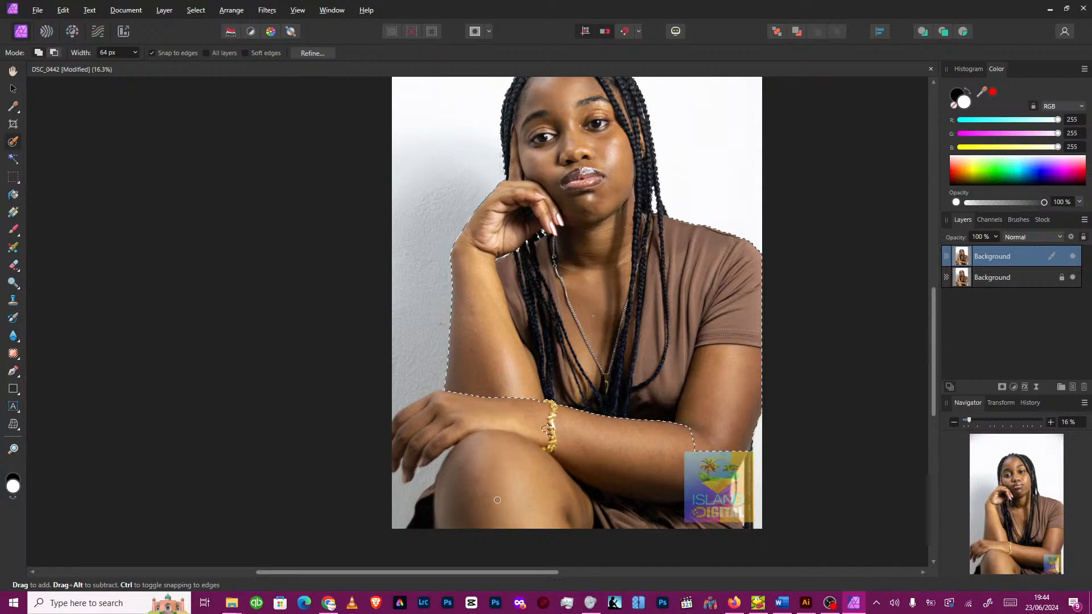
{"action": "left_click_drag", "start_coordinate": [480, 517], "coordinate": [496, 507]}
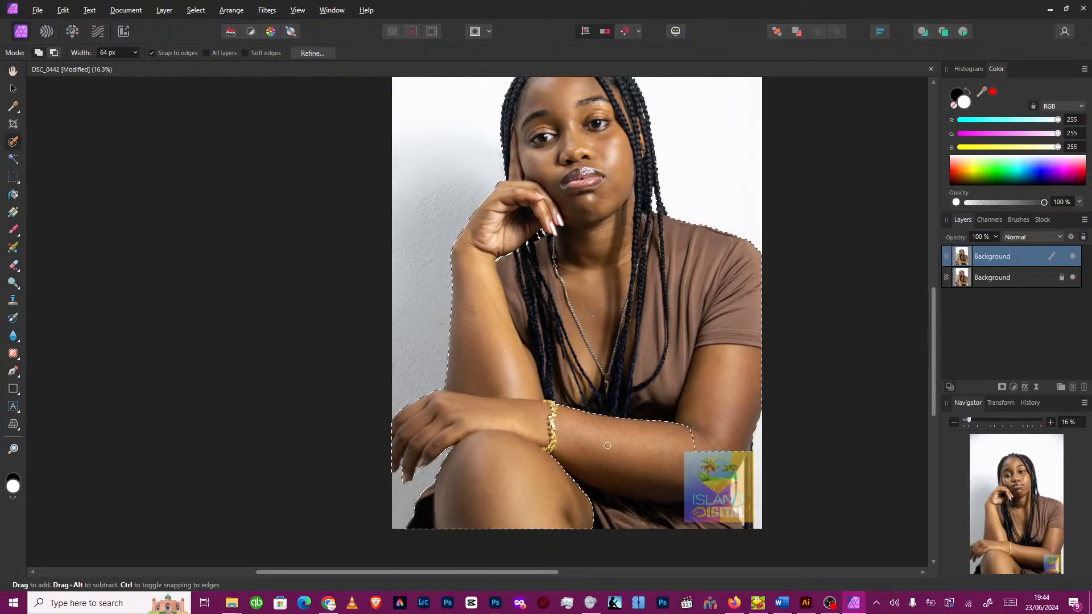
{"action": "mouse_move", "coordinate": [605, 481]}
{"action": "left_mouse_down"}
{"action": "mouse_move", "coordinate": [564, 471]}
{"action": "mouse_move", "coordinate": [672, 532]}
{"action": "left_mouse_up"}
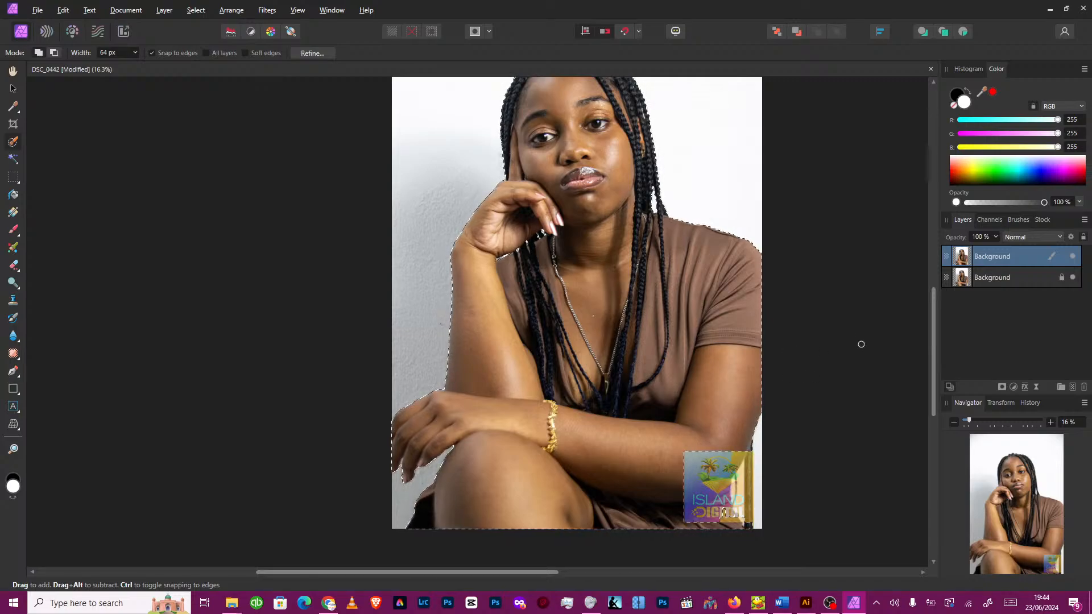
Step: Duplicate the selected area of the retouched top Background layer onto its own layer
{"action": "right_click", "coordinate": [1009, 257]}
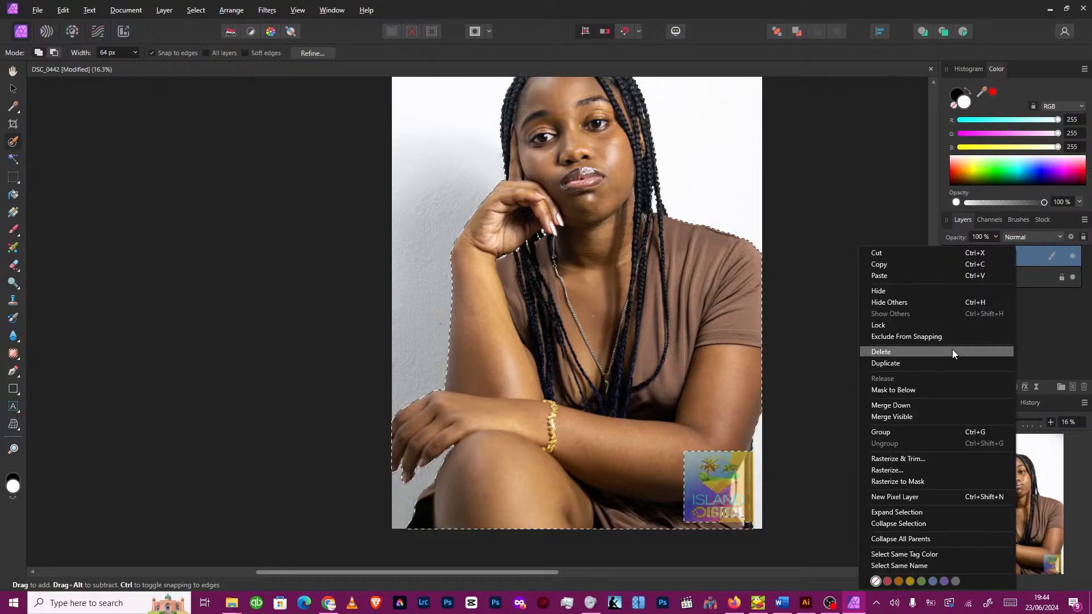
{"action": "left_click", "coordinate": [947, 362]}
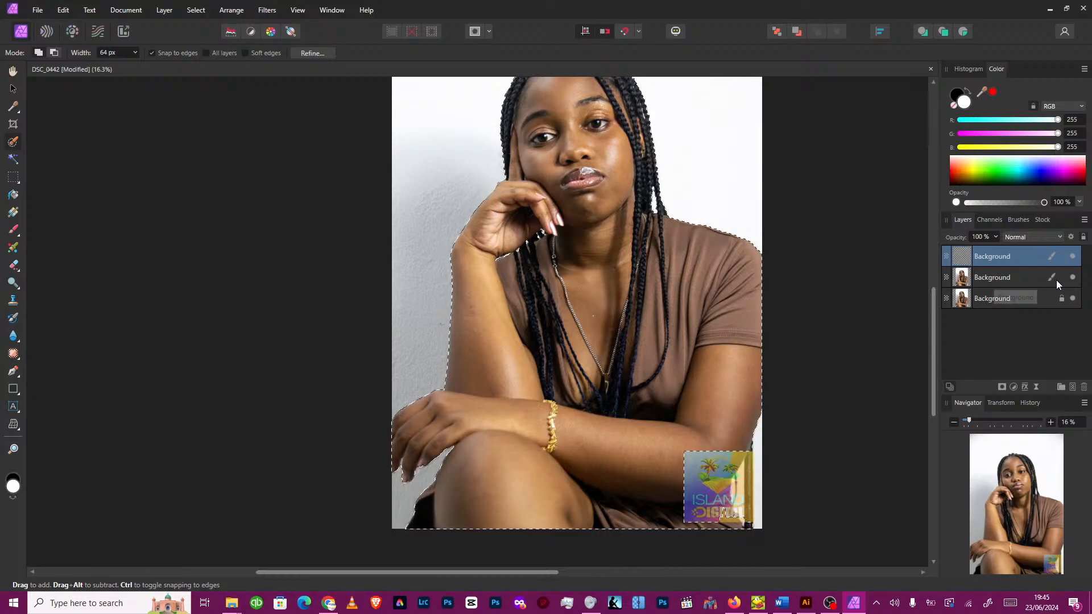
Step: Mask the top Background layer with the current selection and hide the two Background layers beneath it to check the cutout
{"action": "left_click", "coordinate": [1074, 278]}
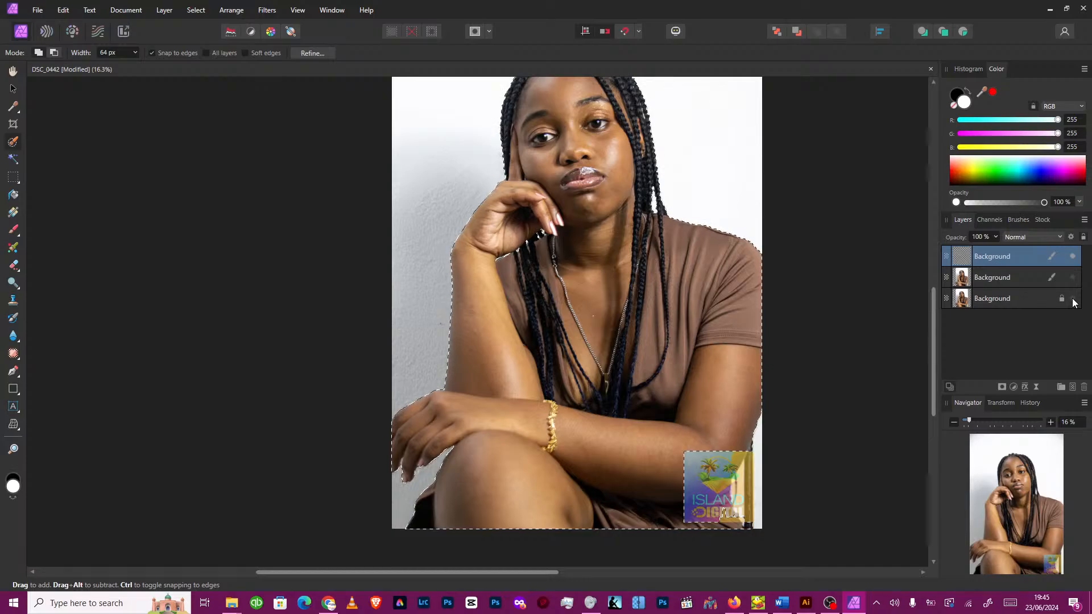
{"action": "left_click", "coordinate": [1071, 273]}
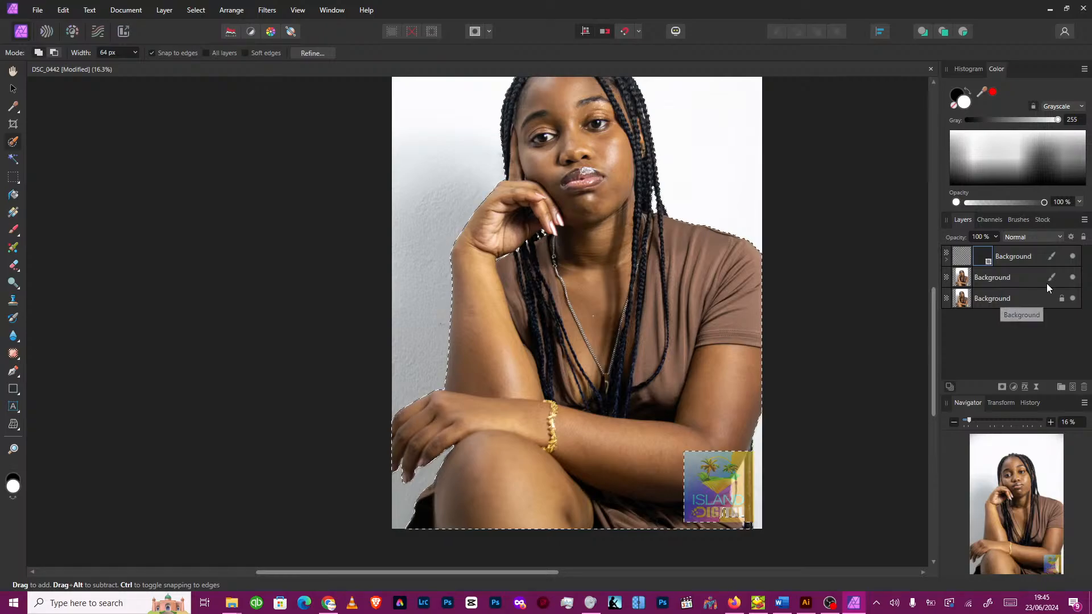
{"action": "left_click", "coordinate": [1073, 274]}
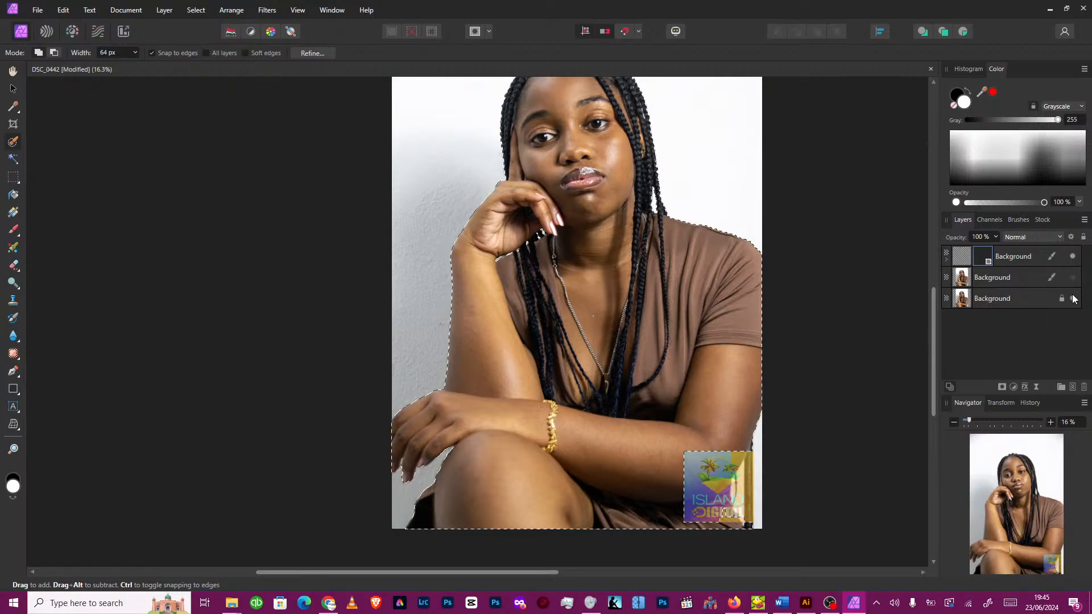
{"action": "left_click", "coordinate": [1073, 301]}
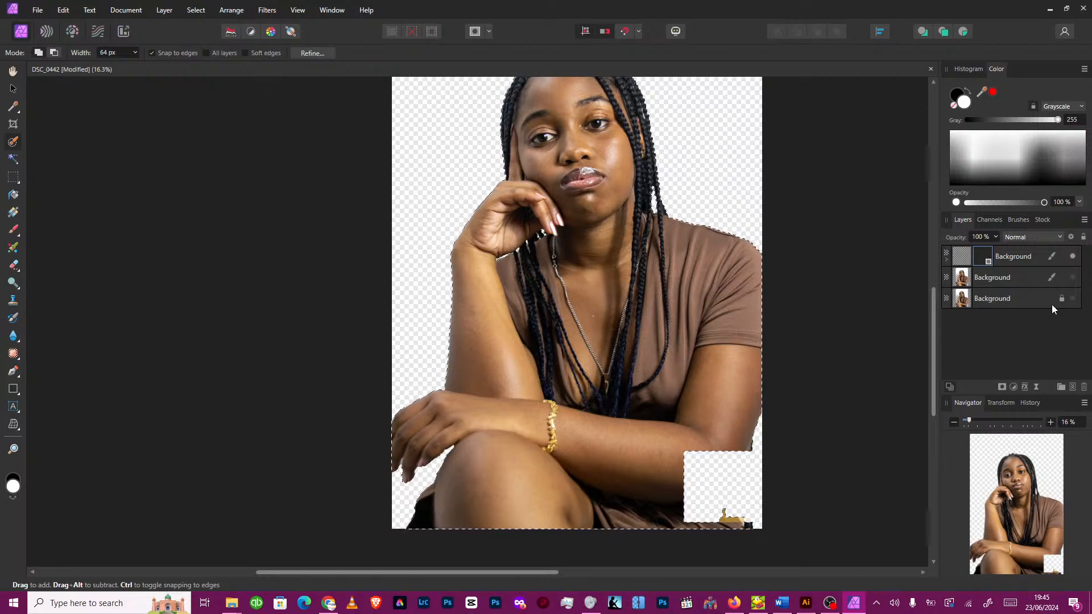
Step: Clear the selection and show the two lower Background layers again
{"action": "key", "text": "ctrl+d"}
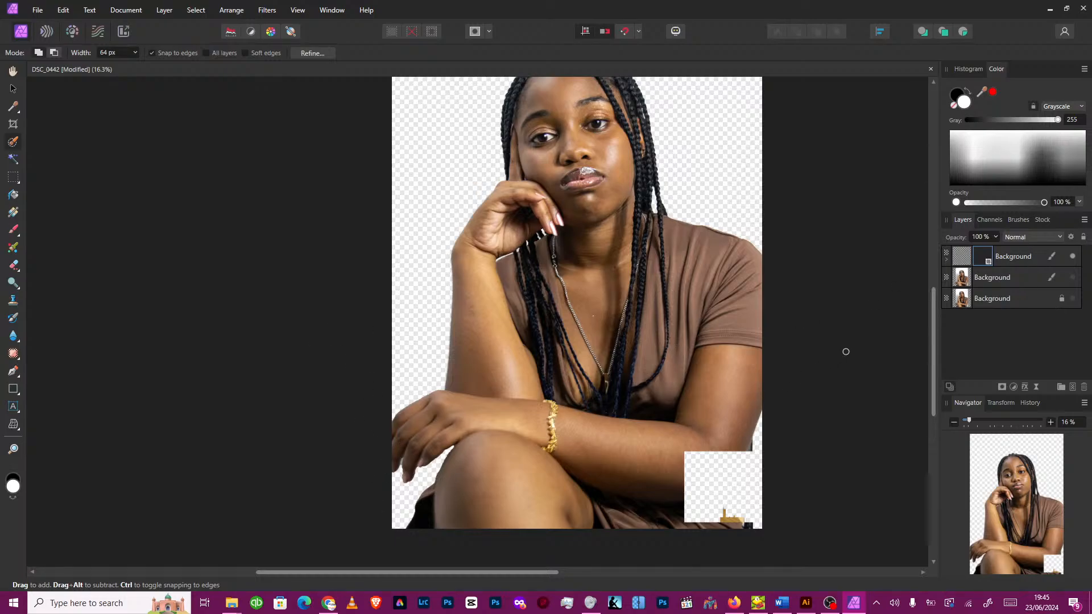
{"action": "left_click", "coordinate": [1072, 277]}
{"action": "left_click", "coordinate": [1068, 305]}
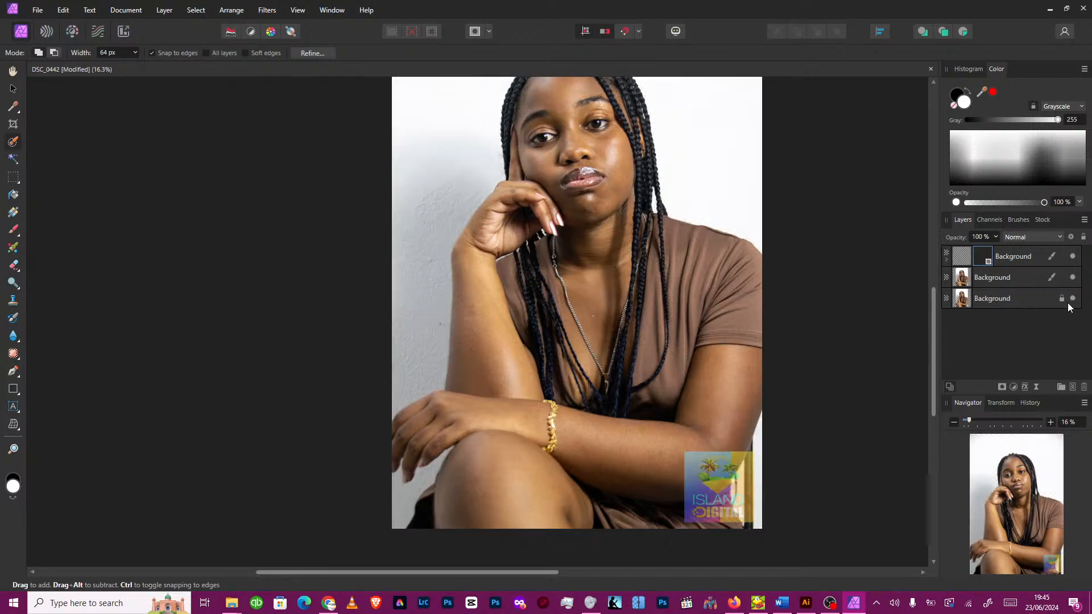
Step: Add a Black & White adjustment with its default values directly above the middle Background layer
{"action": "left_click", "coordinate": [1013, 283]}
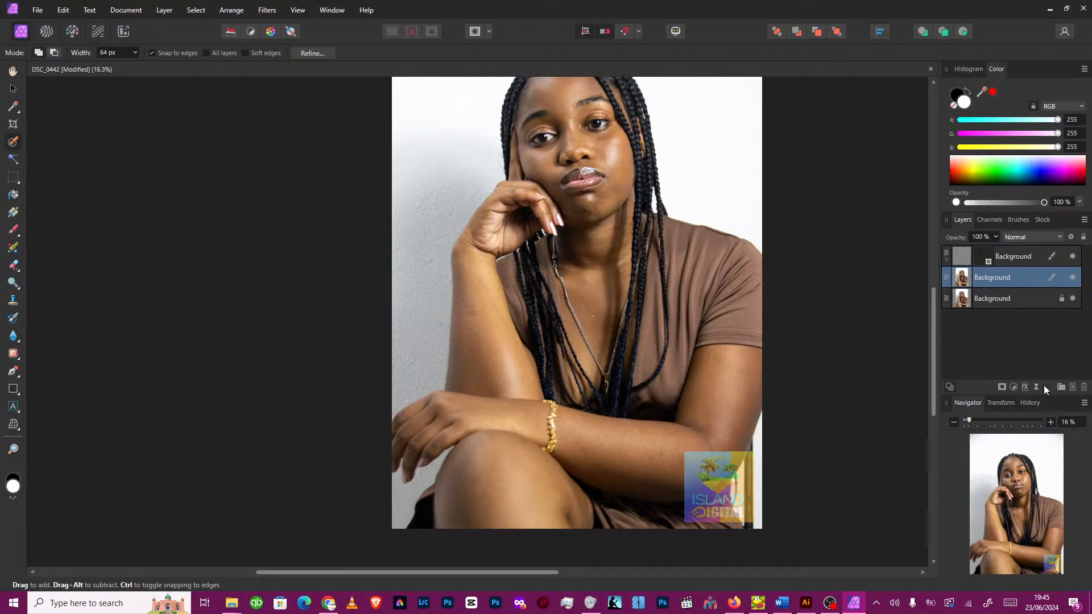
{"action": "left_click", "coordinate": [1013, 387]}
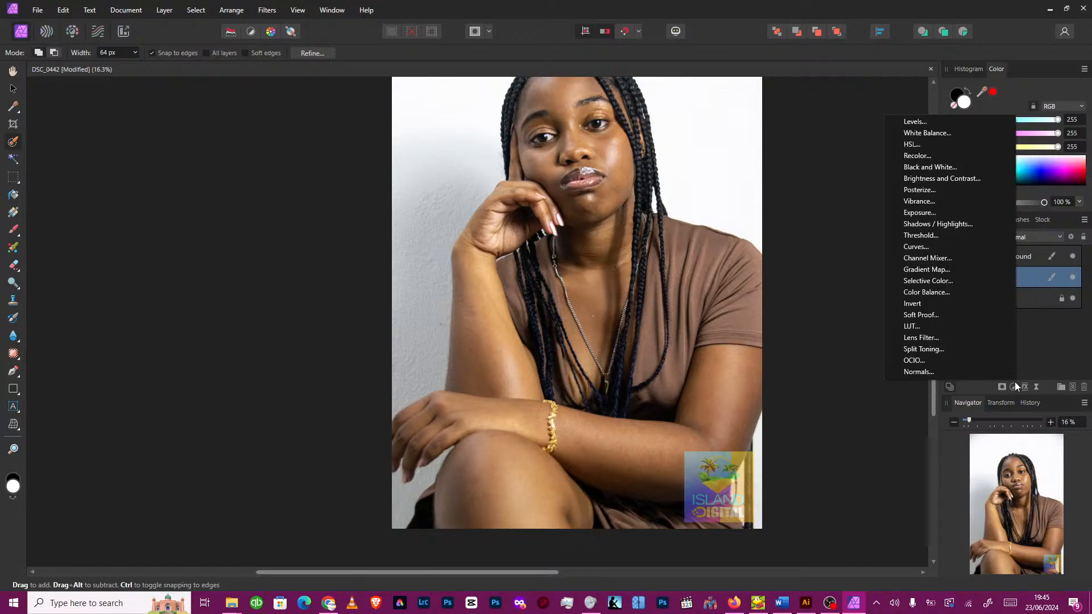
{"action": "left_click", "coordinate": [960, 165]}
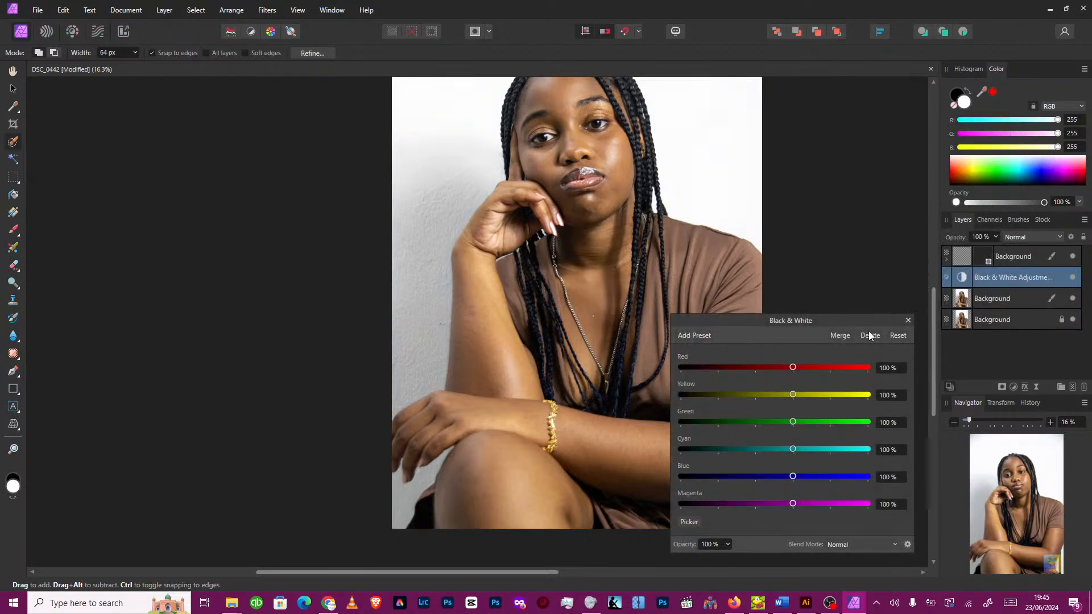
{"action": "left_click", "coordinate": [908, 321]}
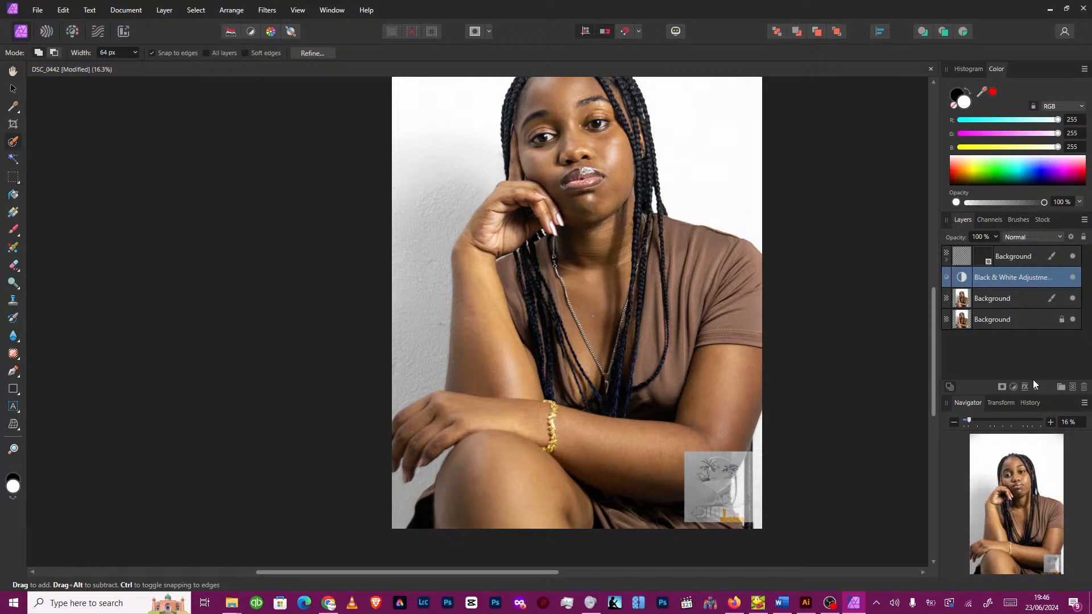
Step: Add a Curves adjustment above the unlocked full Background layer, with the black point at Y 0.591 and the white point at X 0.994, Y 0.938
{"action": "left_click", "coordinate": [1019, 301]}
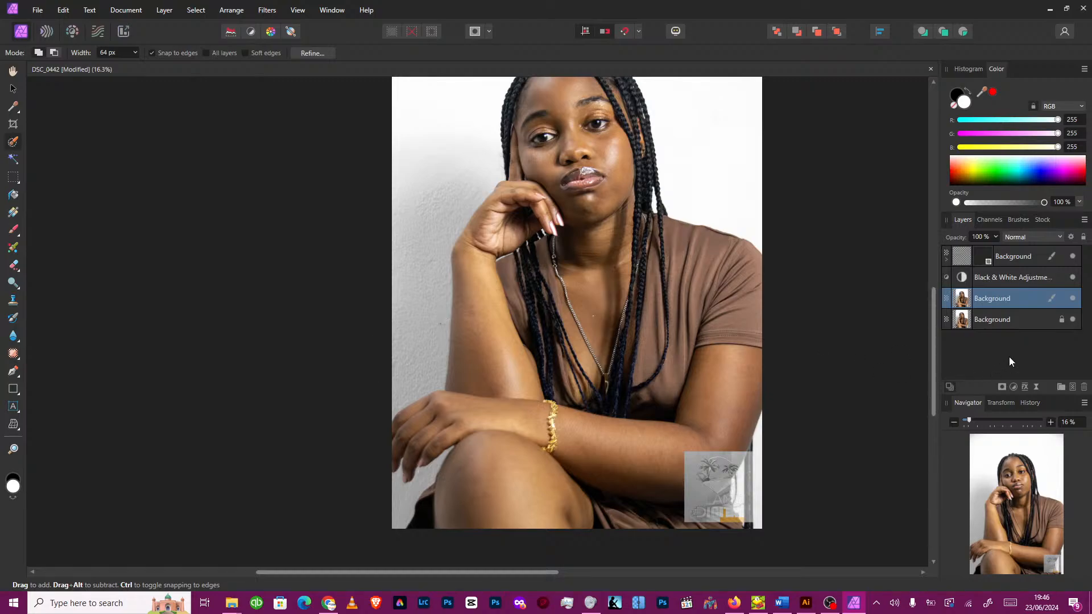
{"action": "left_click", "coordinate": [1014, 387]}
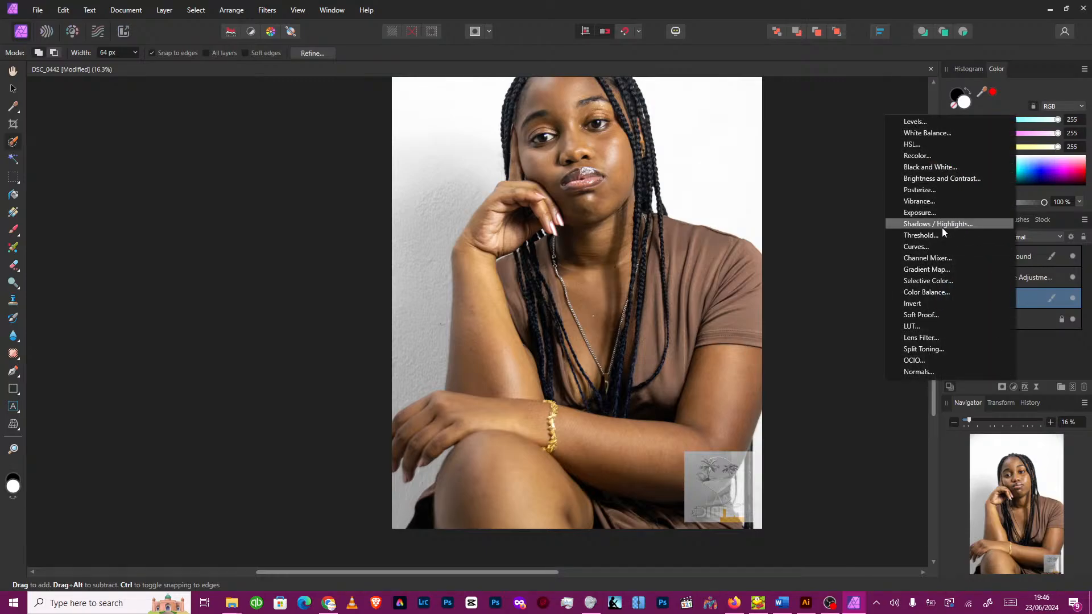
{"action": "left_click", "coordinate": [937, 248]}
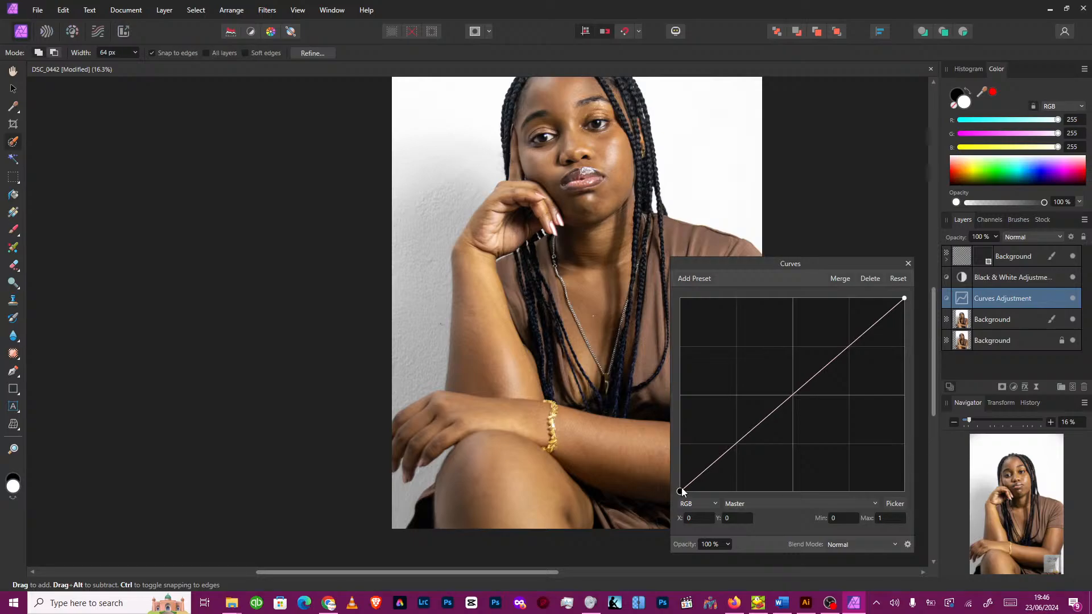
{"action": "left_click_drag", "start_coordinate": [681, 491], "coordinate": [666, 377]}
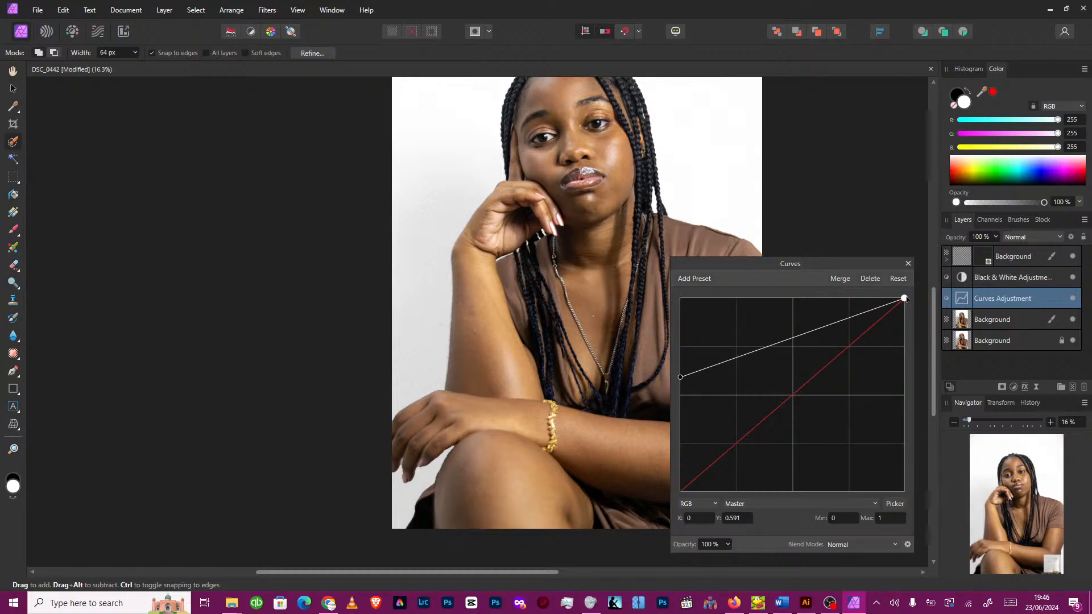
{"action": "mouse_move", "coordinate": [905, 299]}
{"action": "left_mouse_down"}
{"action": "mouse_move", "coordinate": [906, 349]}
{"action": "mouse_move", "coordinate": [903, 310]}
{"action": "left_mouse_up"}
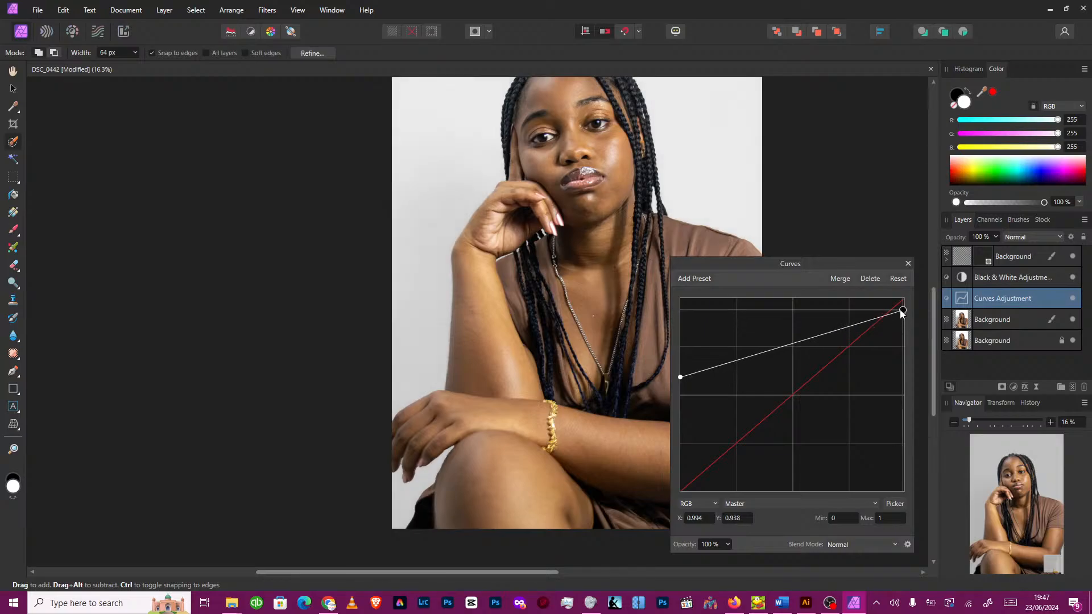
Step: Add a shadow point at X 0.186, Y 0.685 on the master curve and close the Curves settings
{"action": "left_click", "coordinate": [722, 365]}
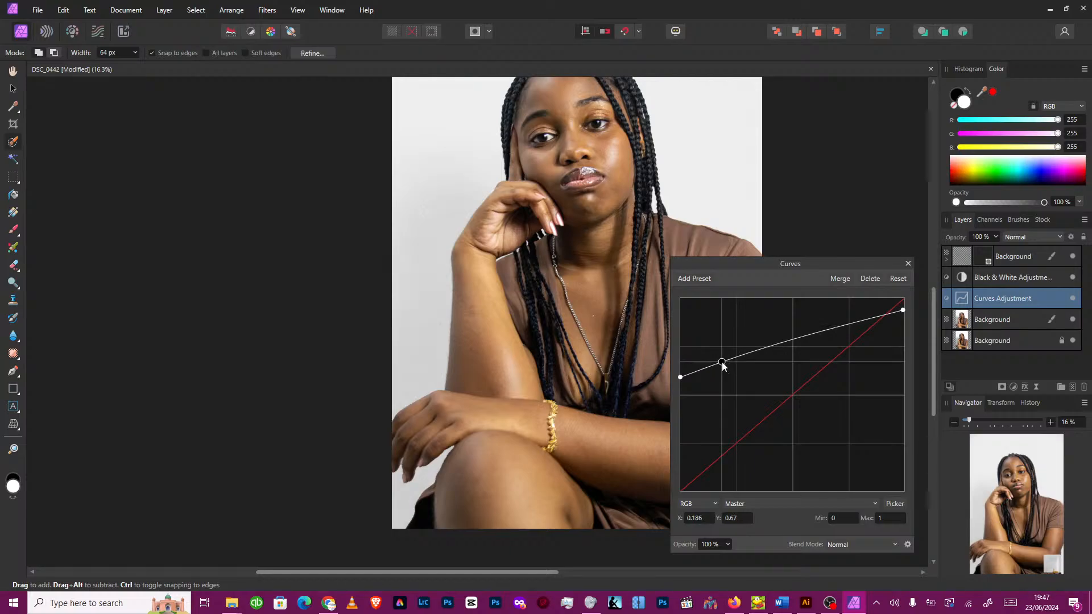
{"action": "left_click_drag", "start_coordinate": [722, 363], "coordinate": [723, 359]}
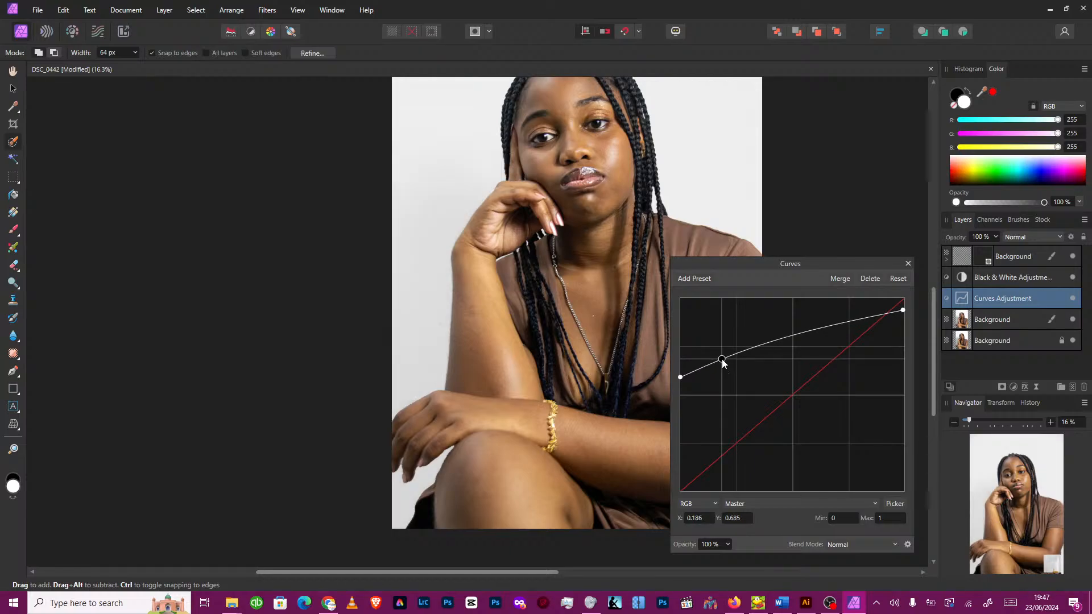
{"action": "left_click", "coordinate": [909, 265]}
{"action": "scroll", "coordinate": [660, 312], "scroll_direction": "up", "scroll_amount": 1}
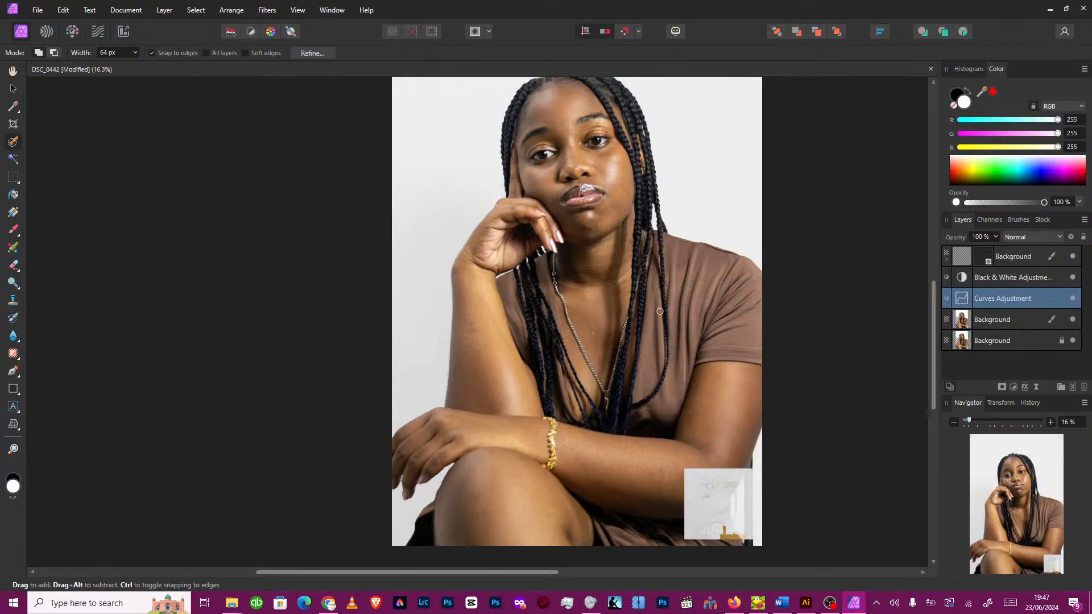
{"action": "scroll", "coordinate": [660, 312], "scroll_direction": "up", "scroll_amount": 3}
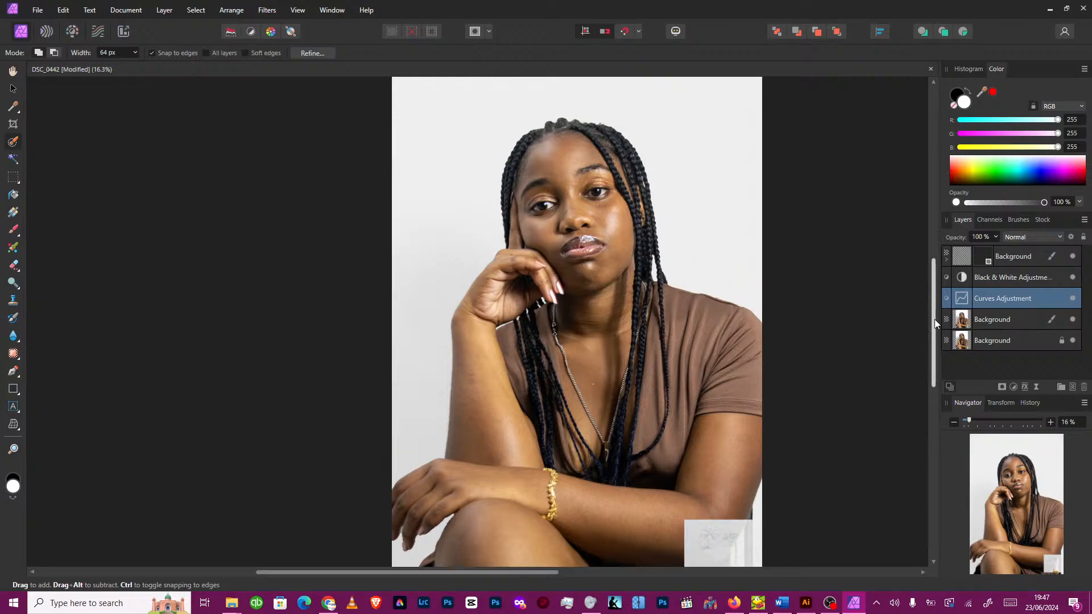
{"action": "left_click", "coordinate": [1019, 316]}
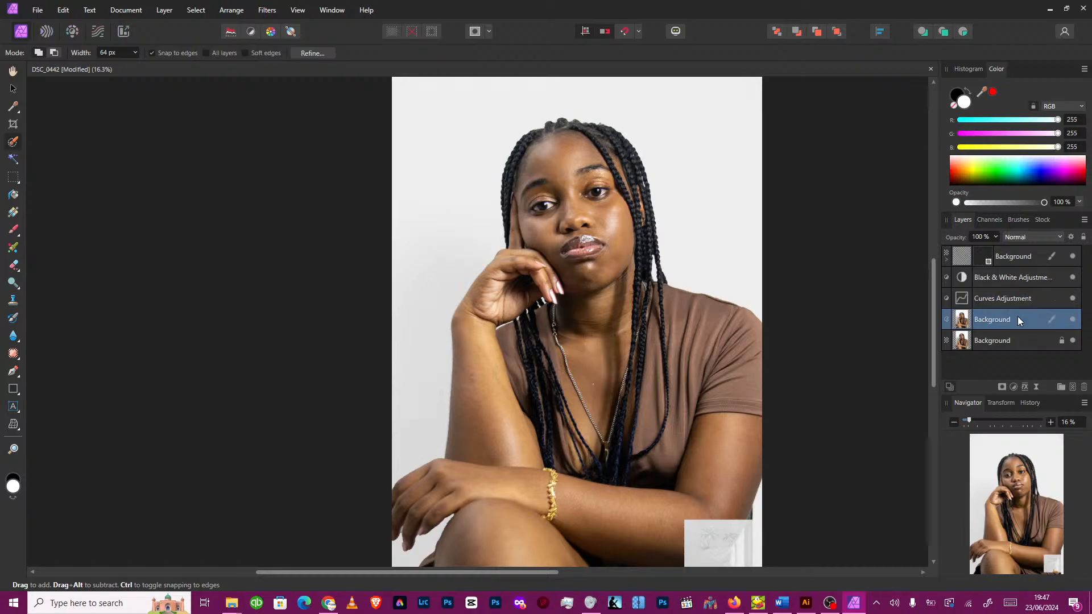
{"action": "right_click", "coordinate": [1018, 318]}
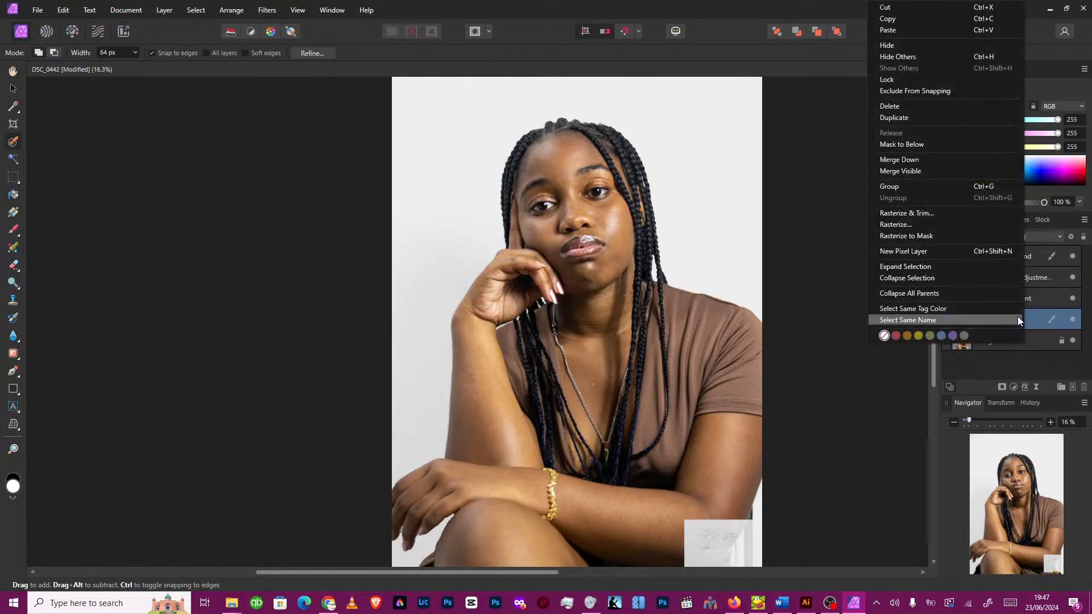
{"action": "left_click", "coordinate": [1018, 319]}
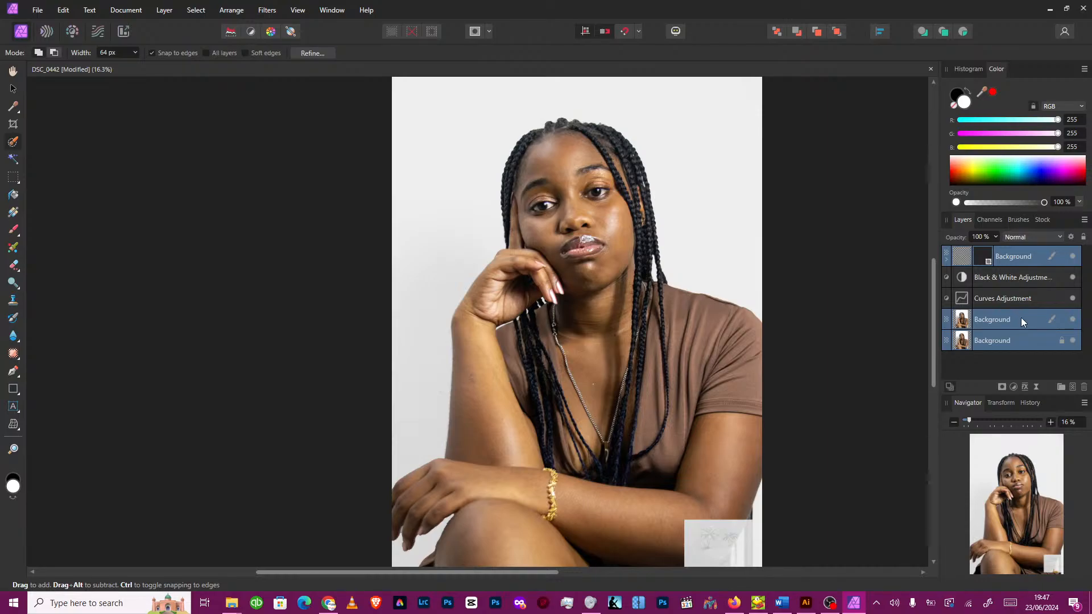
Step: Apply a Gaussian Blur with an 11 px radius to the Background layer just below the Curves adjustment
{"action": "left_click", "coordinate": [1022, 319]}
{"action": "right_click", "coordinate": [1022, 320]}
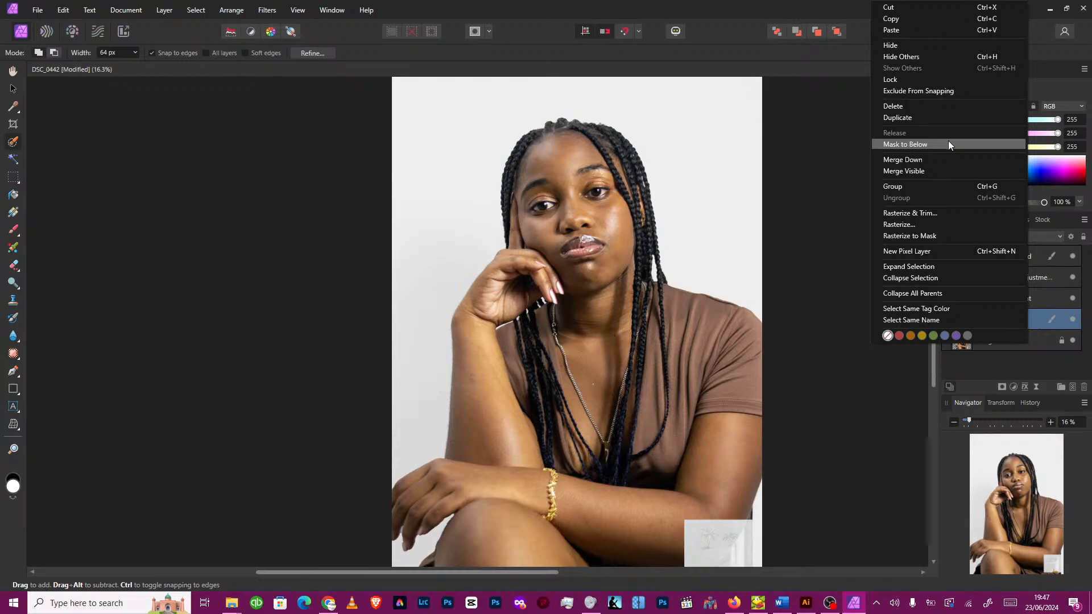
{"action": "left_click", "coordinate": [267, 10]}
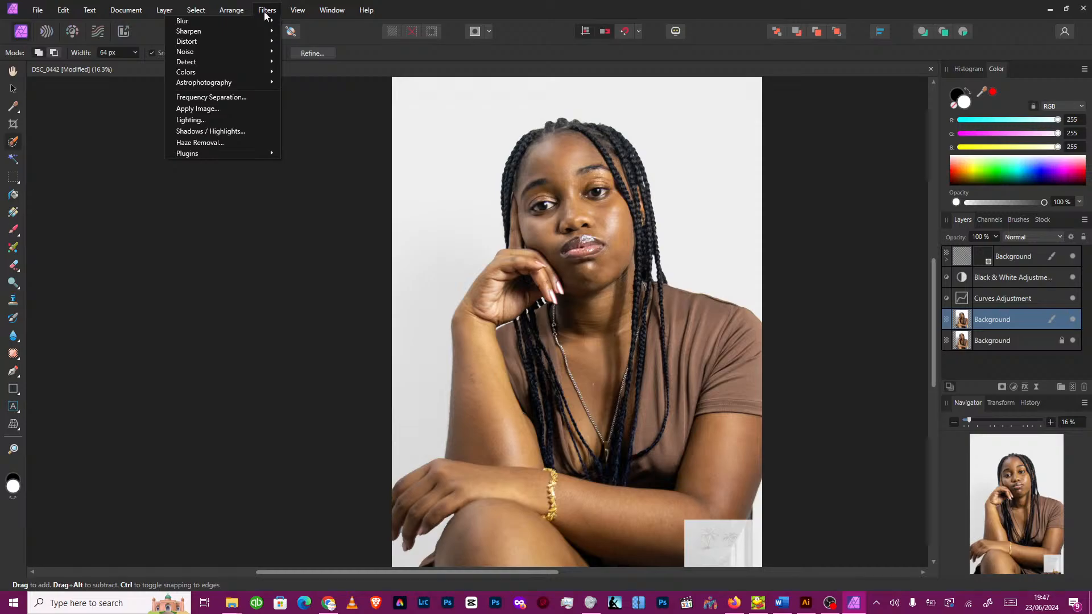
{"action": "mouse_move", "coordinate": [243, 62]}
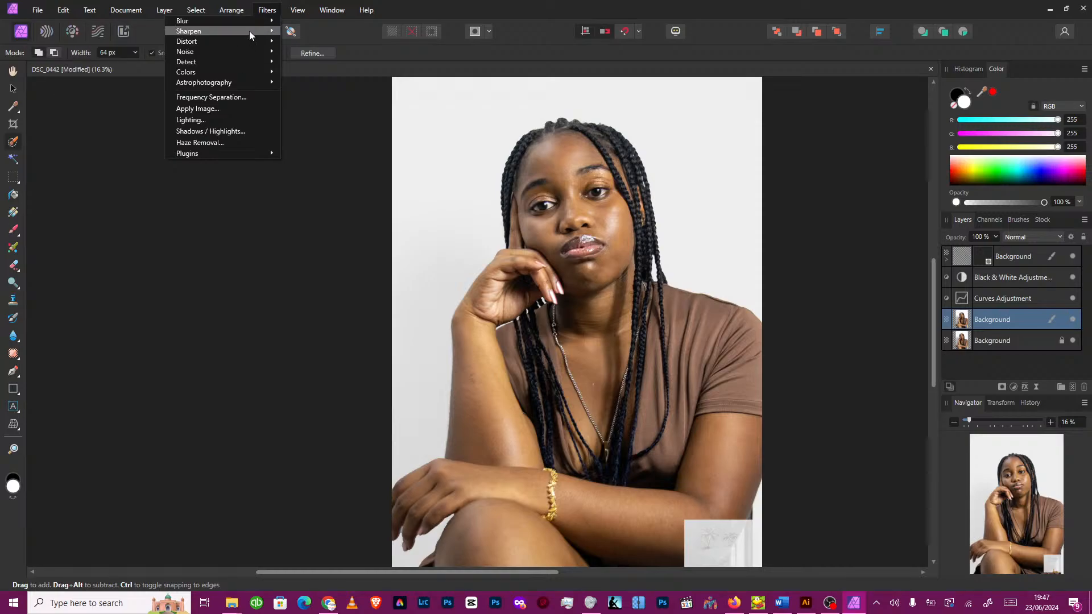
{"action": "mouse_move", "coordinate": [253, 22]}
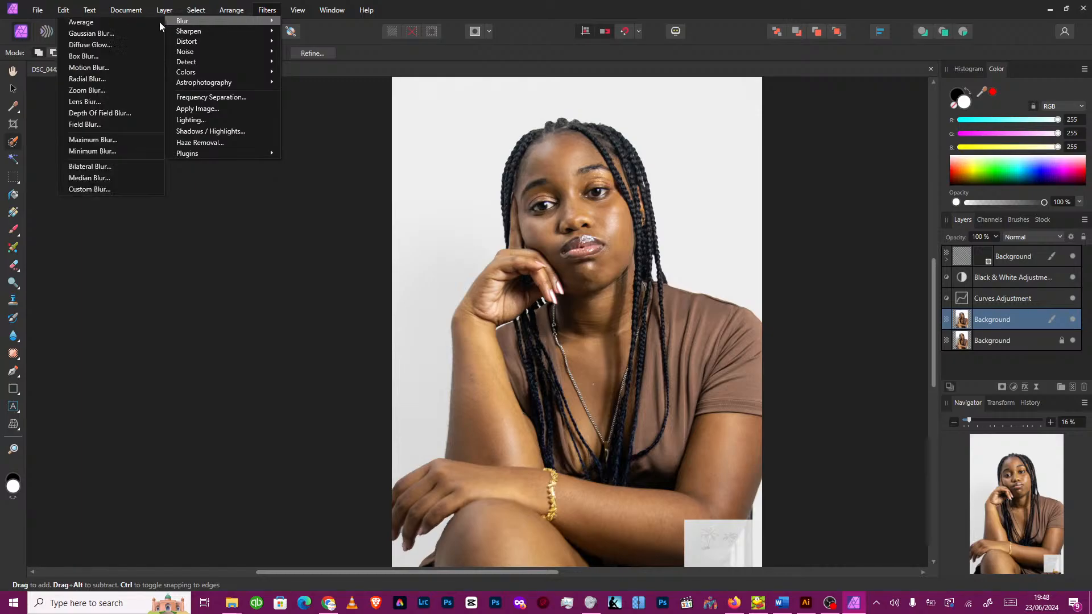
{"action": "left_click", "coordinate": [74, 35]}
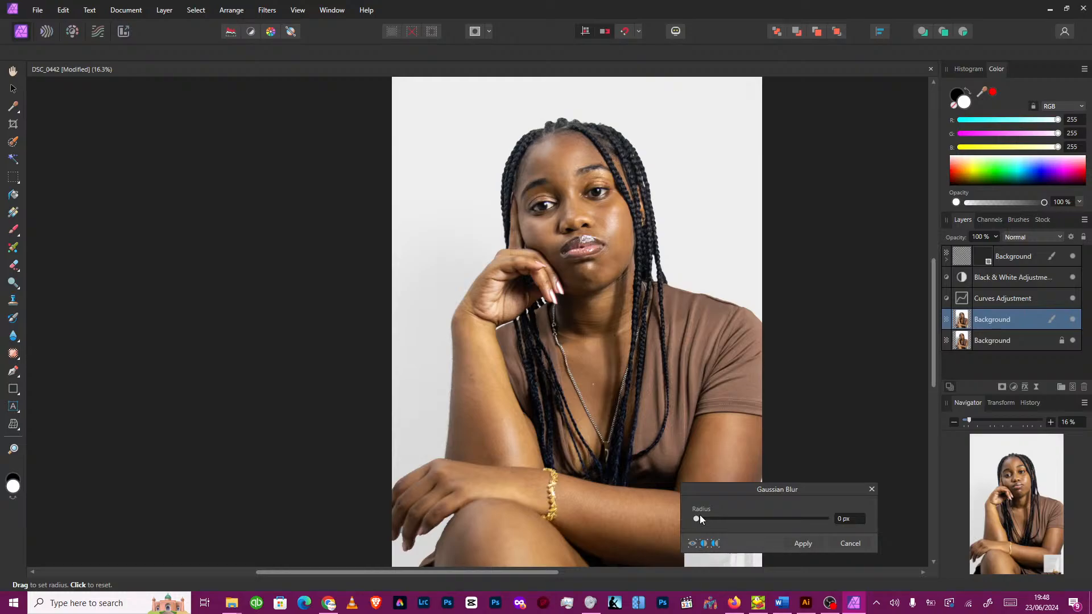
{"action": "left_click_drag", "start_coordinate": [700, 515], "coordinate": [737, 522]}
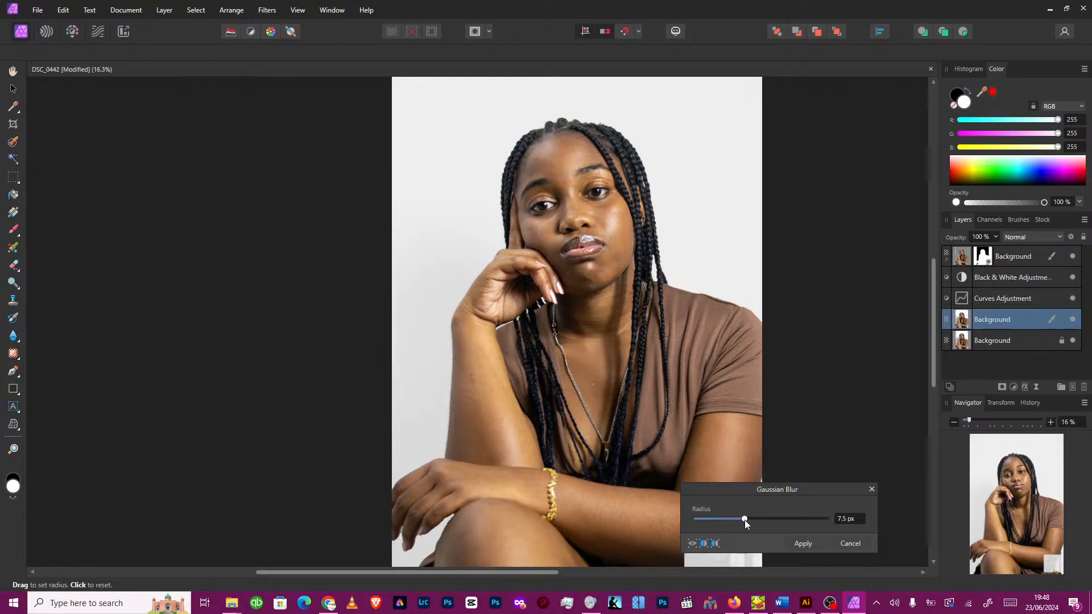
{"action": "left_click_drag", "start_coordinate": [745, 520], "coordinate": [753, 517]}
{"action": "scroll", "coordinate": [722, 289], "scroll_direction": "up", "scroll_amount": 3}
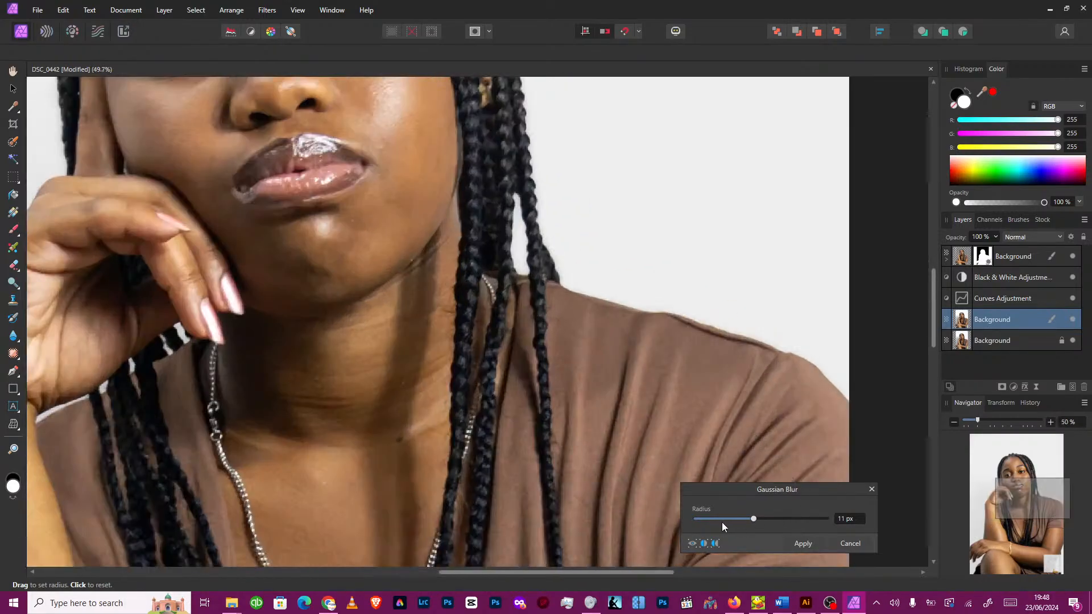
{"action": "left_click", "coordinate": [798, 545]}
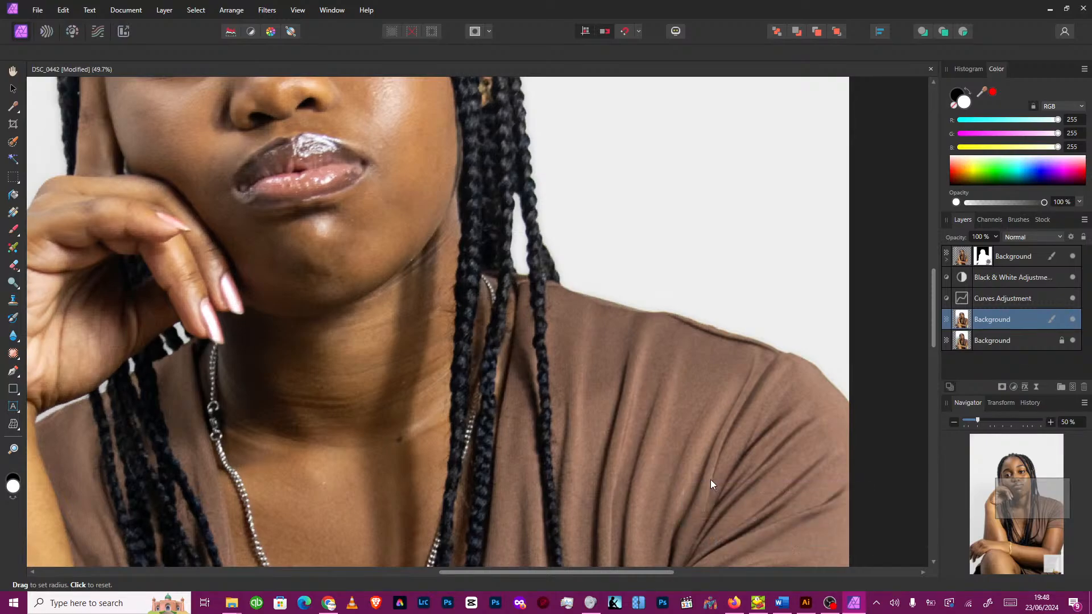
Step: Examine the cutout's edges around the braids, shoulders, resting hand and knee against the blurred background
{"action": "key", "text": "w"}
{"action": "scroll", "coordinate": [711, 478], "scroll_direction": "down", "scroll_amount": 1}
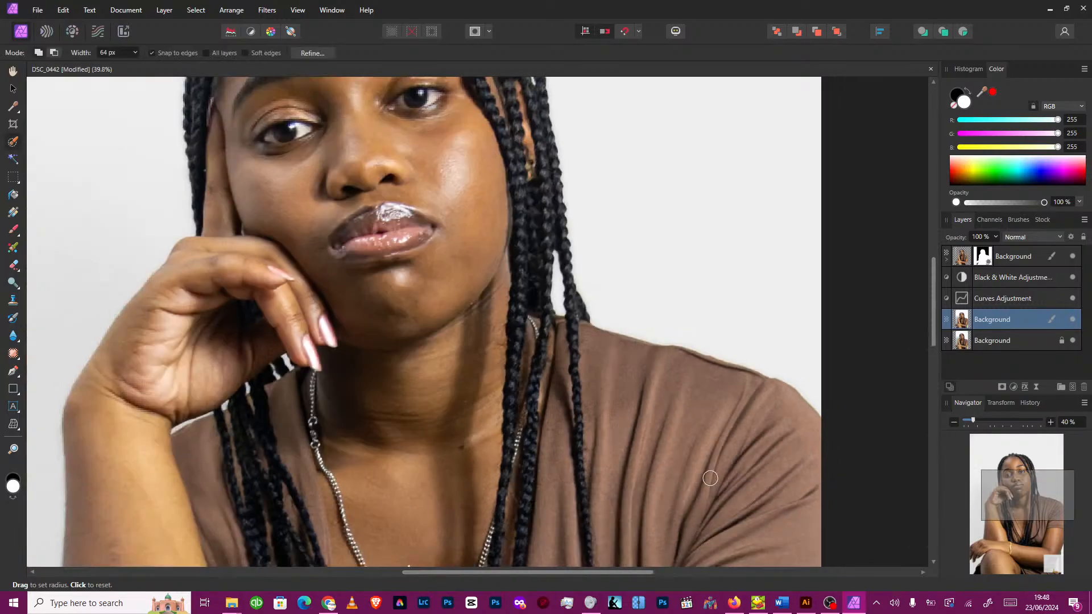
{"action": "scroll", "coordinate": [542, 445], "scroll_direction": "down", "scroll_amount": 4}
{"action": "scroll", "coordinate": [538, 442], "scroll_direction": "down", "scroll_amount": 2}
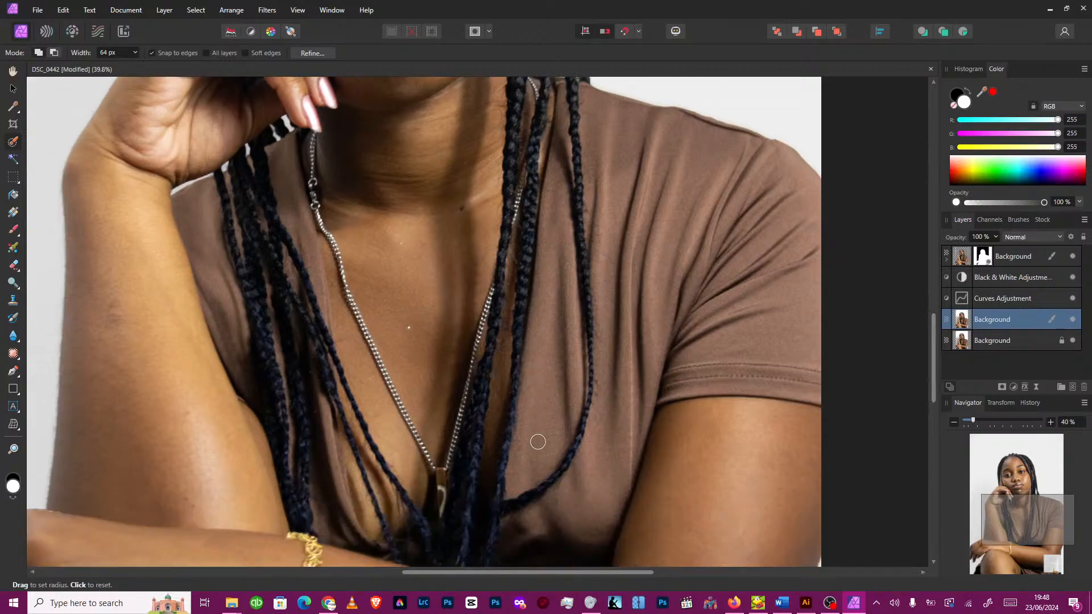
{"action": "scroll", "coordinate": [538, 442], "scroll_direction": "up", "scroll_amount": 5}
{"action": "scroll", "coordinate": [538, 442], "scroll_direction": "down", "scroll_amount": 9}
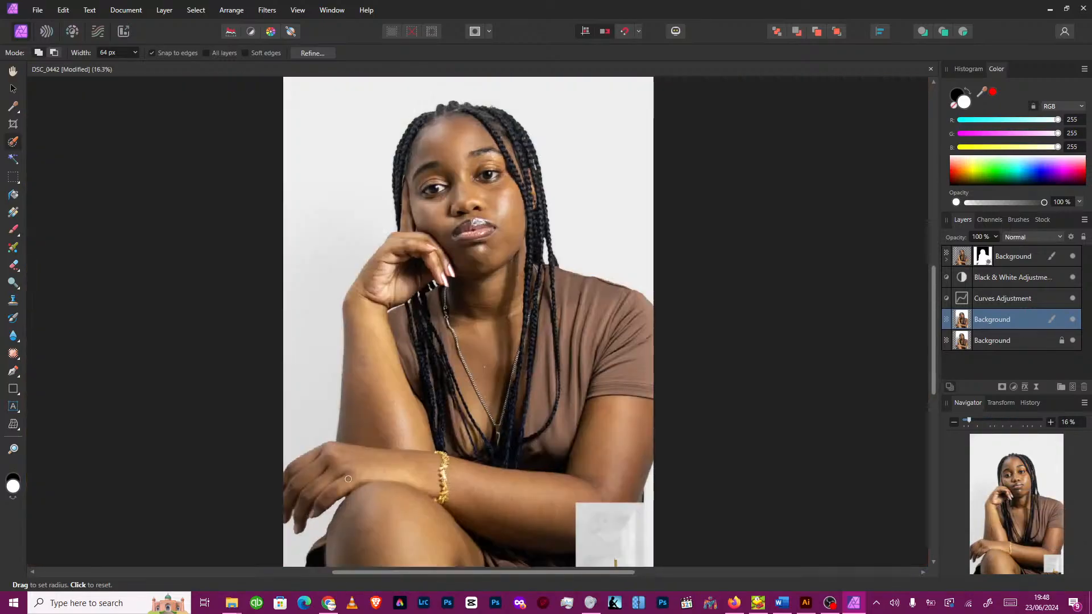
{"action": "scroll", "coordinate": [348, 479], "scroll_direction": "up", "scroll_amount": 4}
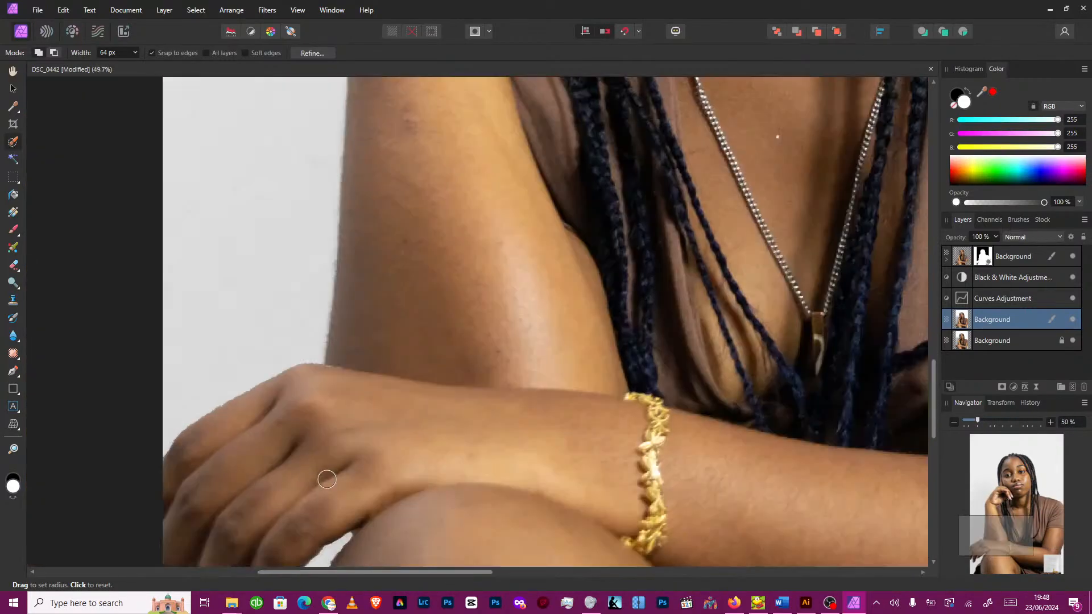
{"action": "scroll", "coordinate": [327, 477], "scroll_direction": "down", "scroll_amount": 1}
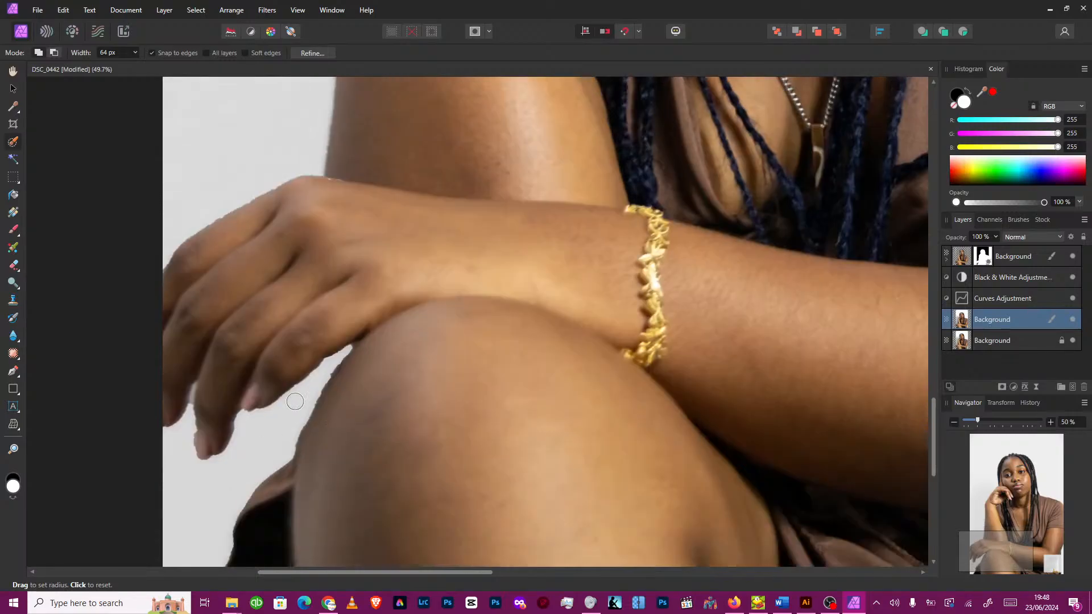
Step: Examine the whole portrait against the blurred background, from the resting hand and knee up to the face and braids
{"action": "scroll", "coordinate": [301, 390], "scroll_direction": "up", "scroll_amount": 1}
{"action": "scroll", "coordinate": [301, 390], "scroll_direction": "down", "scroll_amount": 3}
{"action": "scroll", "coordinate": [301, 389], "scroll_direction": "down", "scroll_amount": 2}
{"action": "scroll", "coordinate": [317, 375], "scroll_direction": "up", "scroll_amount": 4}
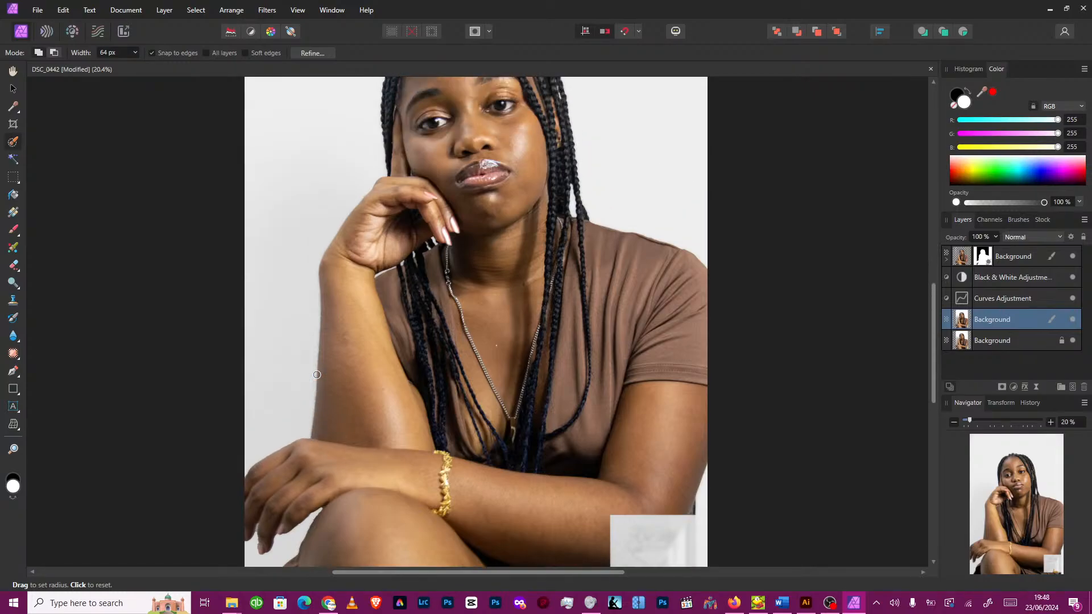
{"action": "scroll", "coordinate": [317, 375], "scroll_direction": "up", "scroll_amount": 3}
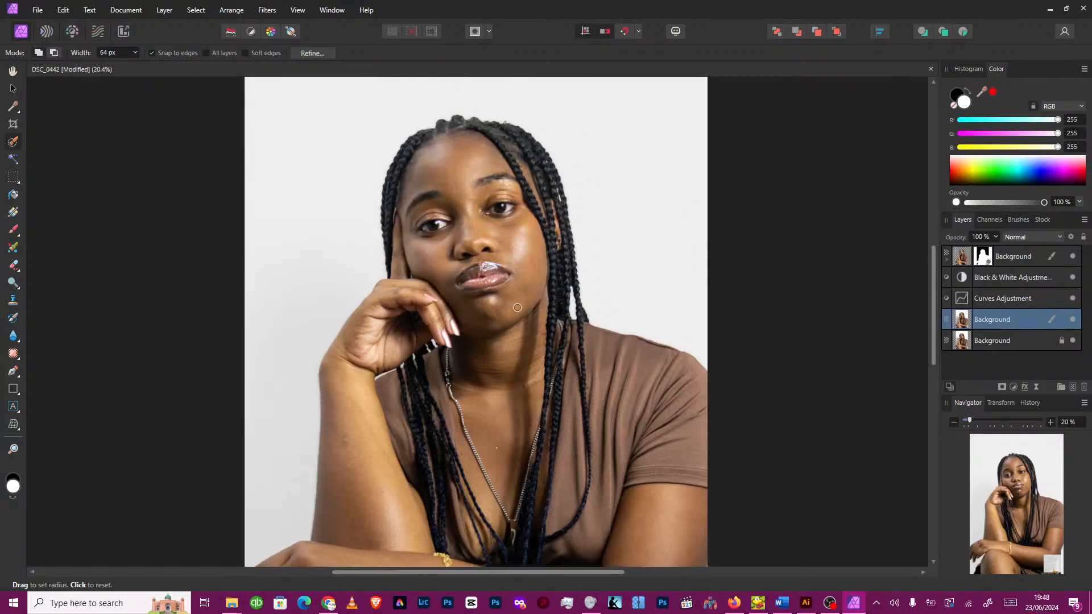
{"action": "scroll", "coordinate": [604, 266], "scroll_direction": "up", "scroll_amount": 1}
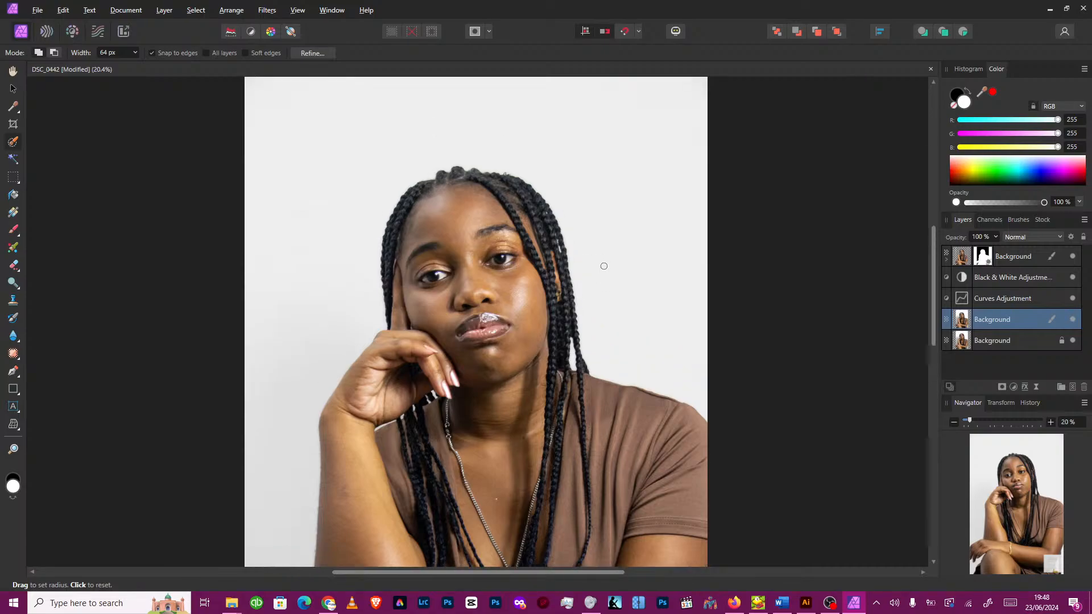
{"action": "scroll", "coordinate": [549, 233], "scroll_direction": "up", "scroll_amount": 3}
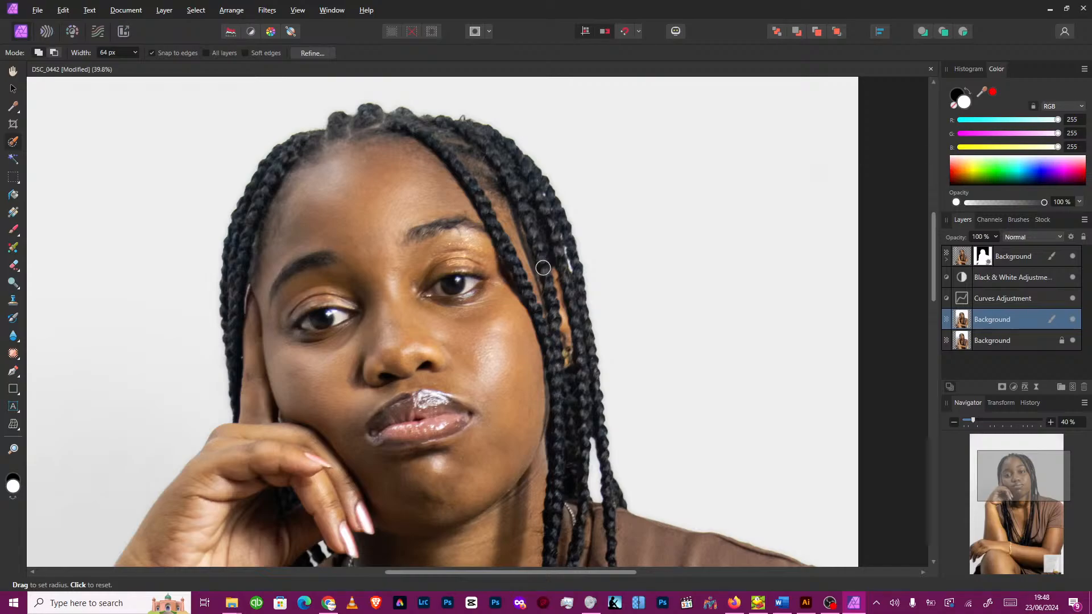
{"action": "scroll", "coordinate": [543, 267], "scroll_direction": "down", "scroll_amount": 2}
{"action": "scroll", "coordinate": [543, 268], "scroll_direction": "down", "scroll_amount": 1}
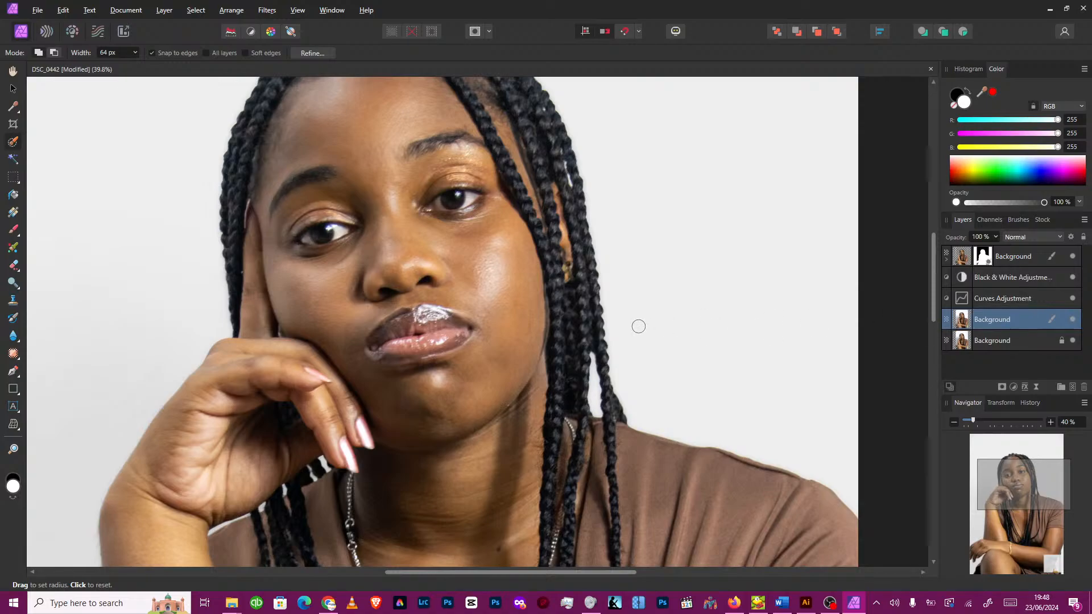
{"action": "scroll", "coordinate": [639, 326], "scroll_direction": "down", "scroll_amount": 1}
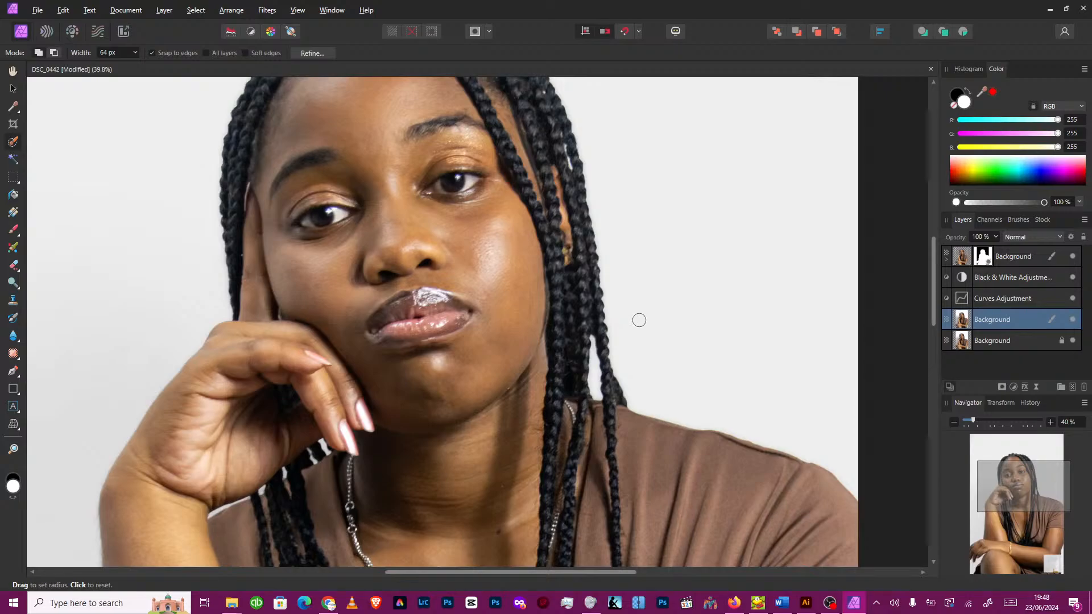
{"action": "right_click", "coordinate": [1019, 319]}
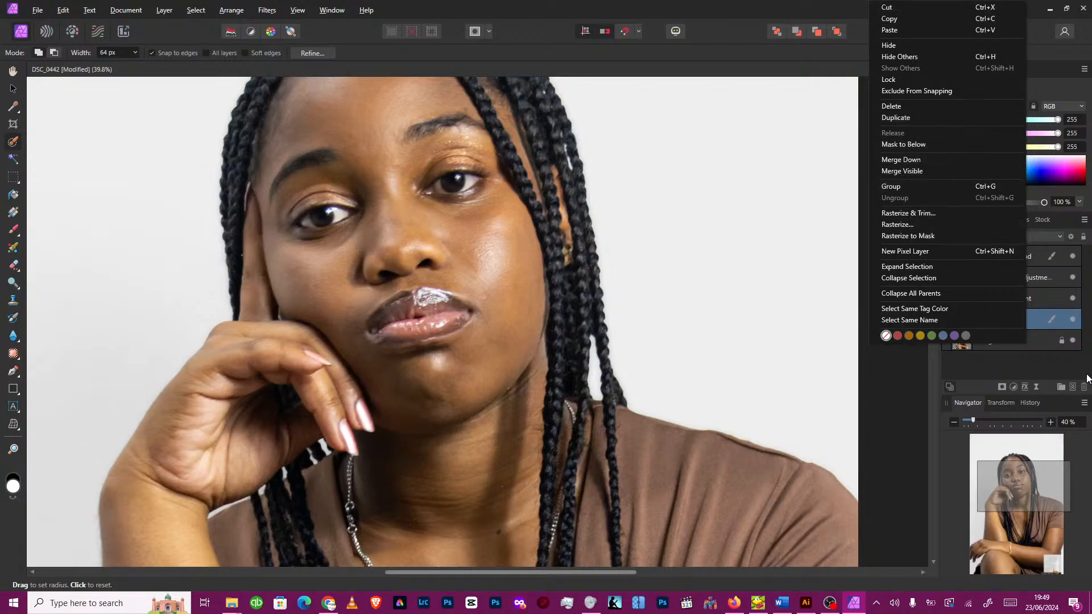
{"action": "left_click", "coordinate": [1025, 388]}
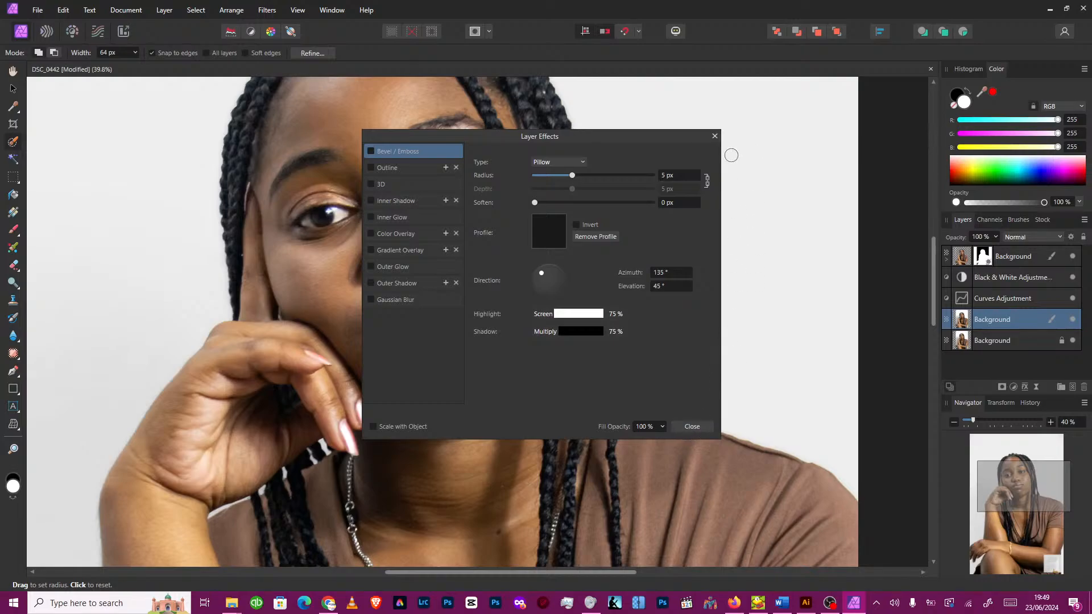
{"action": "left_click", "coordinate": [715, 136]}
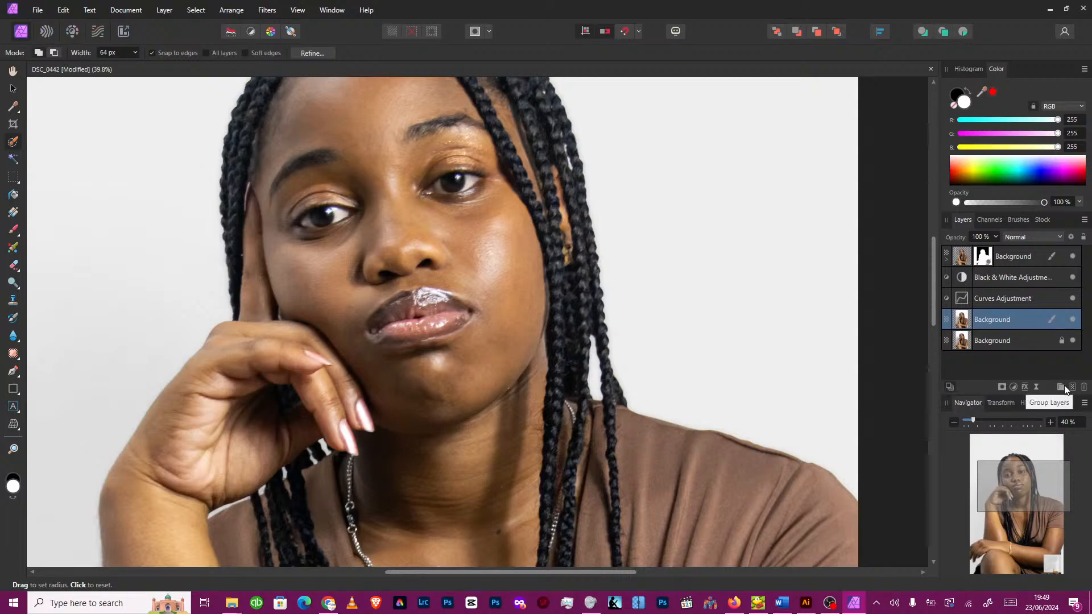
Step: Add a live Gaussian Blur filter with a small radius to the unlocked full Background layer below the Curves adjustment
{"action": "left_click", "coordinate": [1036, 389]}
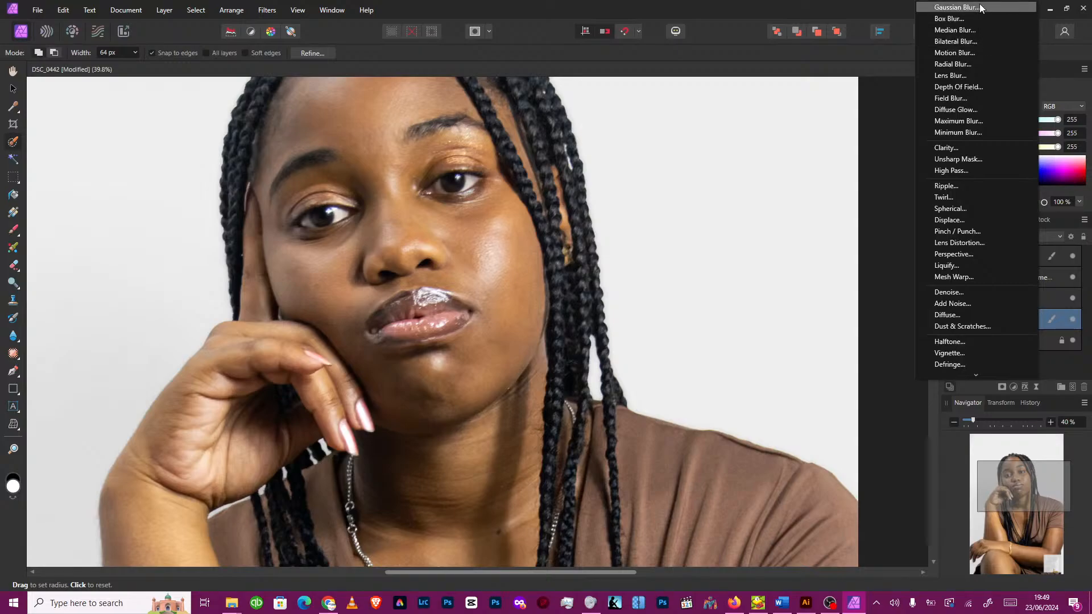
{"action": "left_click", "coordinate": [980, 5]}
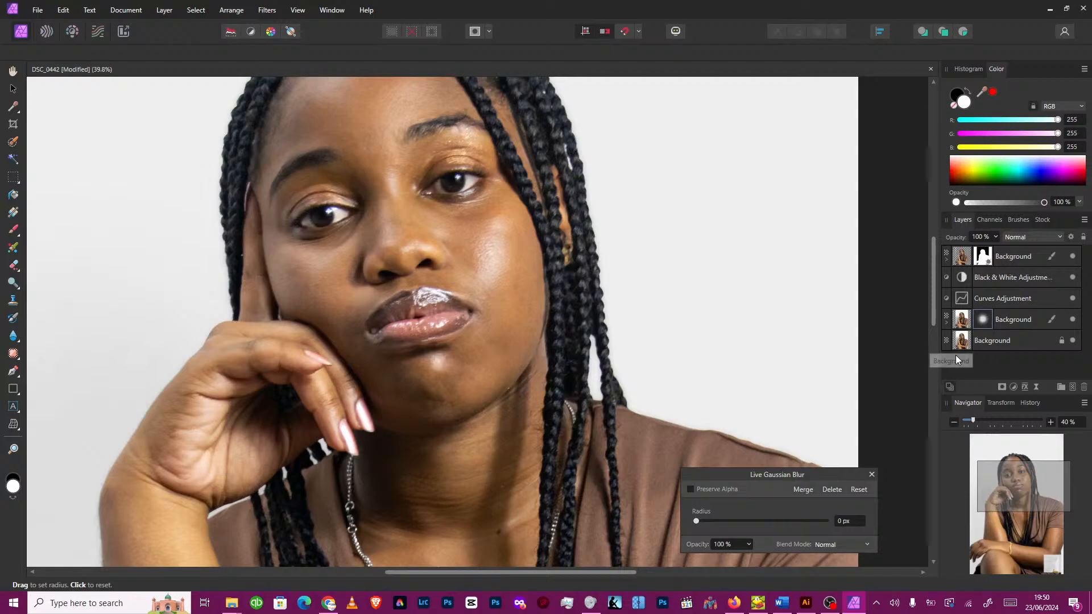
{"action": "left_click_drag", "start_coordinate": [709, 517], "coordinate": [733, 526]}
{"action": "left_click", "coordinate": [873, 475]}
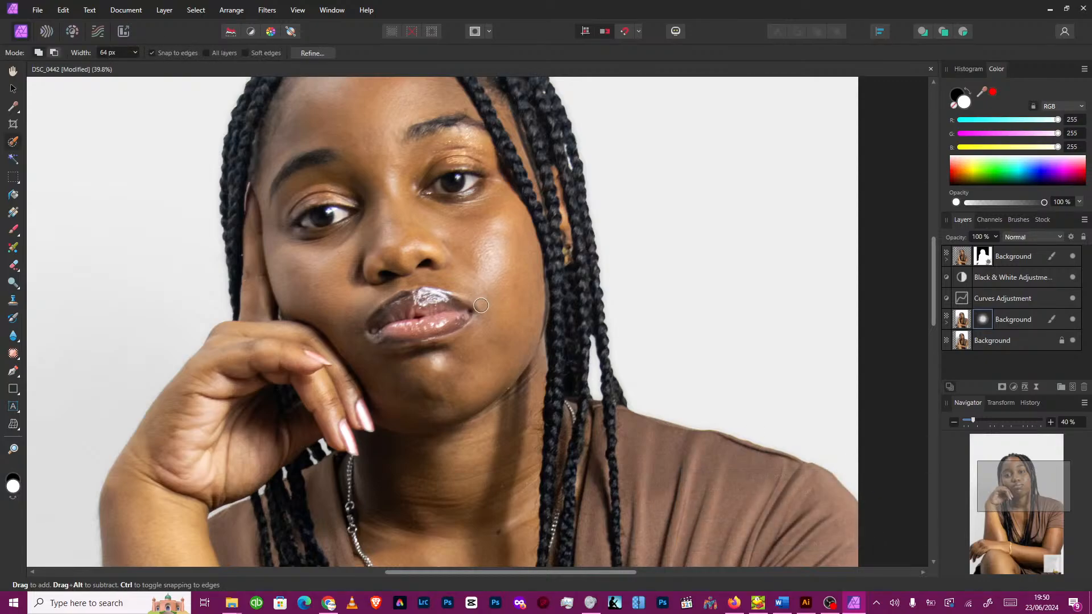
Step: Check the portrait against the live-blurred backdrop and select the masked cutout layer at the top of the stack
{"action": "scroll", "coordinate": [487, 376], "scroll_direction": "down", "scroll_amount": 3}
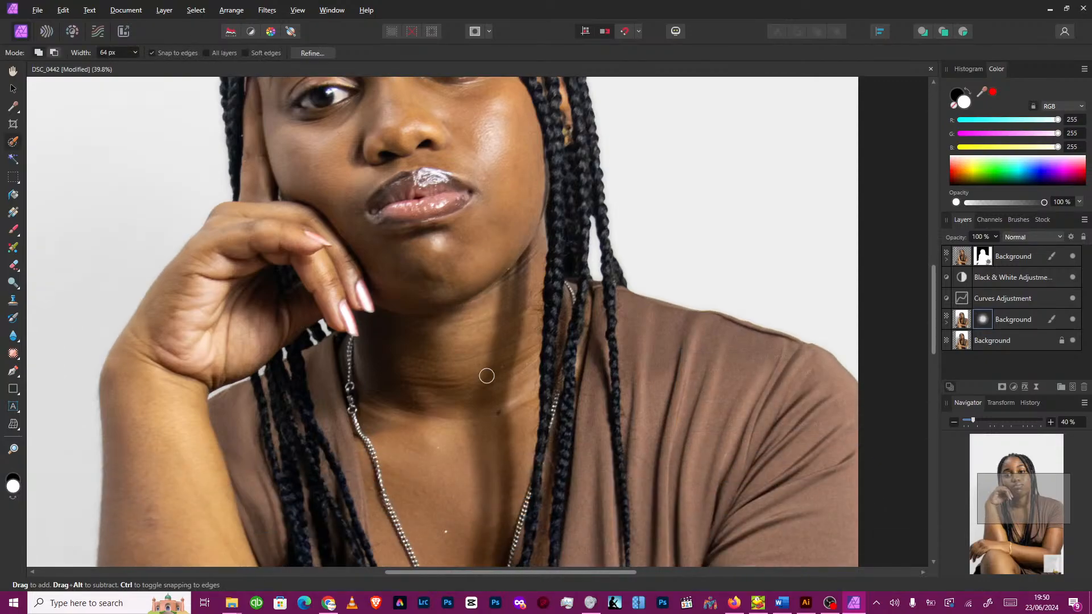
{"action": "scroll", "coordinate": [487, 376], "scroll_direction": "down", "scroll_amount": 1}
{"action": "scroll", "coordinate": [487, 376], "scroll_direction": "down", "scroll_amount": 2}
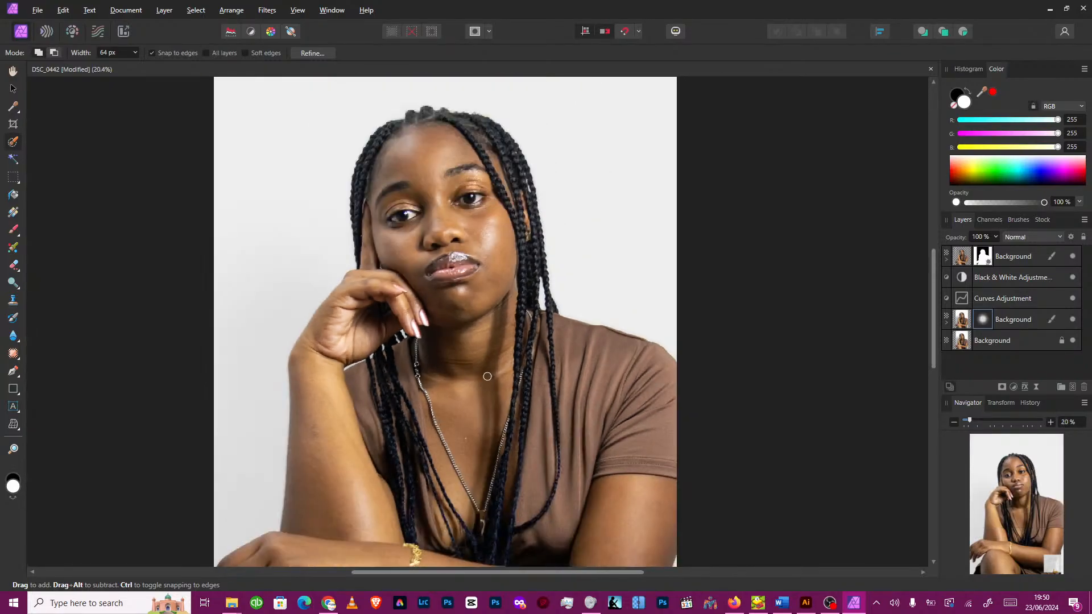
{"action": "scroll", "coordinate": [495, 357], "scroll_direction": "up", "scroll_amount": 3}
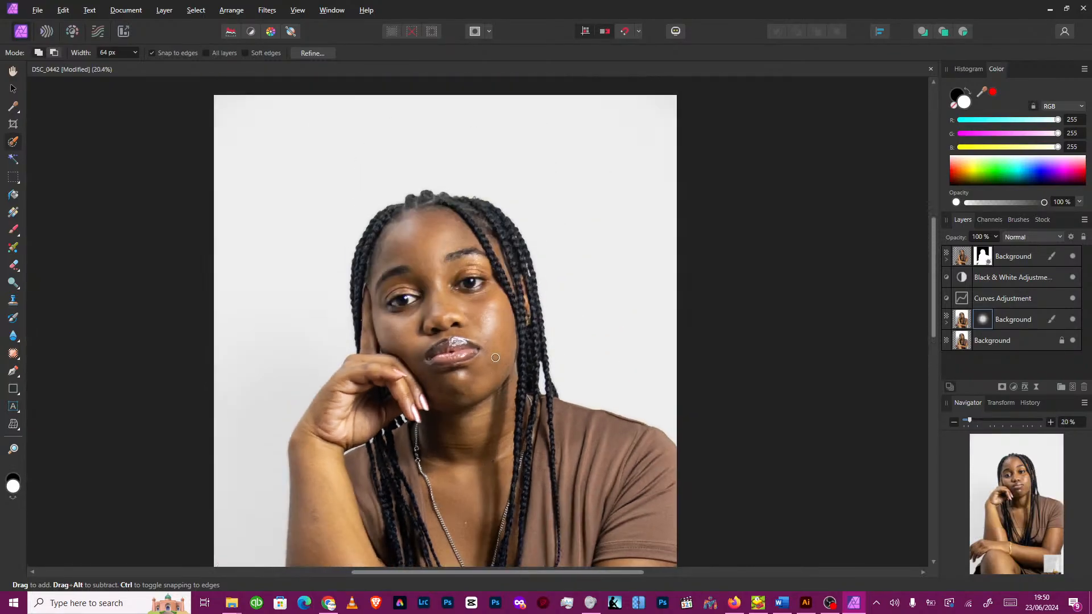
{"action": "scroll", "coordinate": [495, 357], "scroll_direction": "up", "scroll_amount": 1}
{"action": "scroll", "coordinate": [496, 357], "scroll_direction": "down", "scroll_amount": 2}
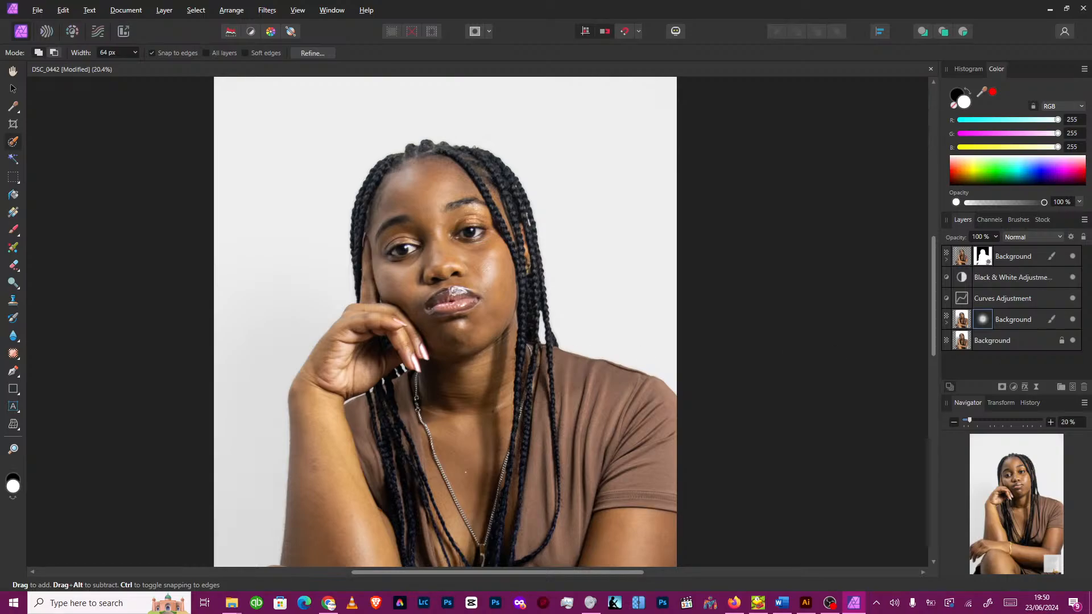
{"action": "left_click", "coordinate": [1019, 328]}
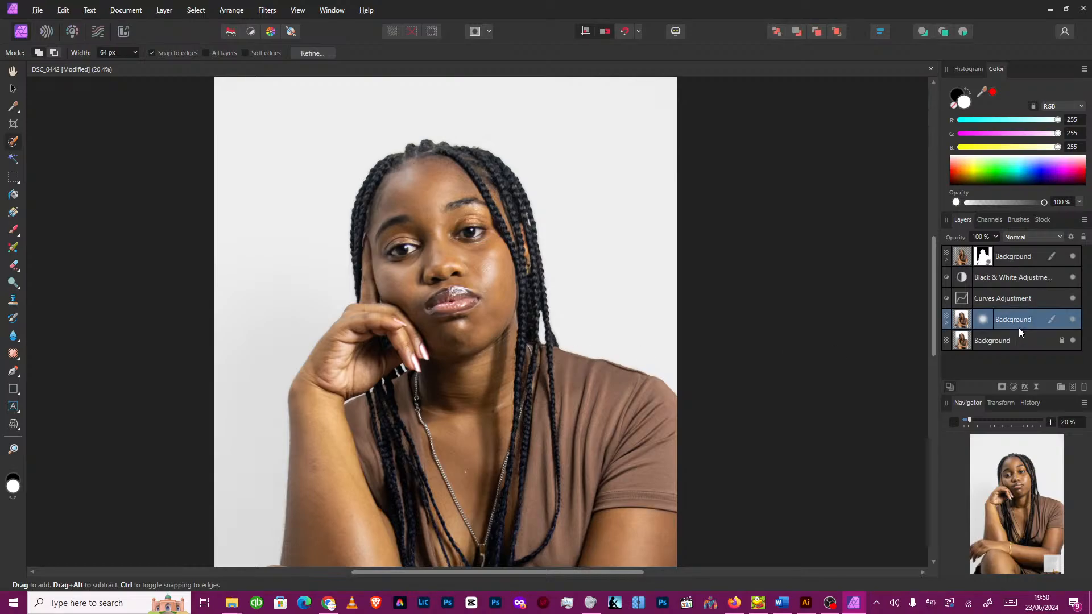
{"action": "left_click", "coordinate": [1042, 256]}
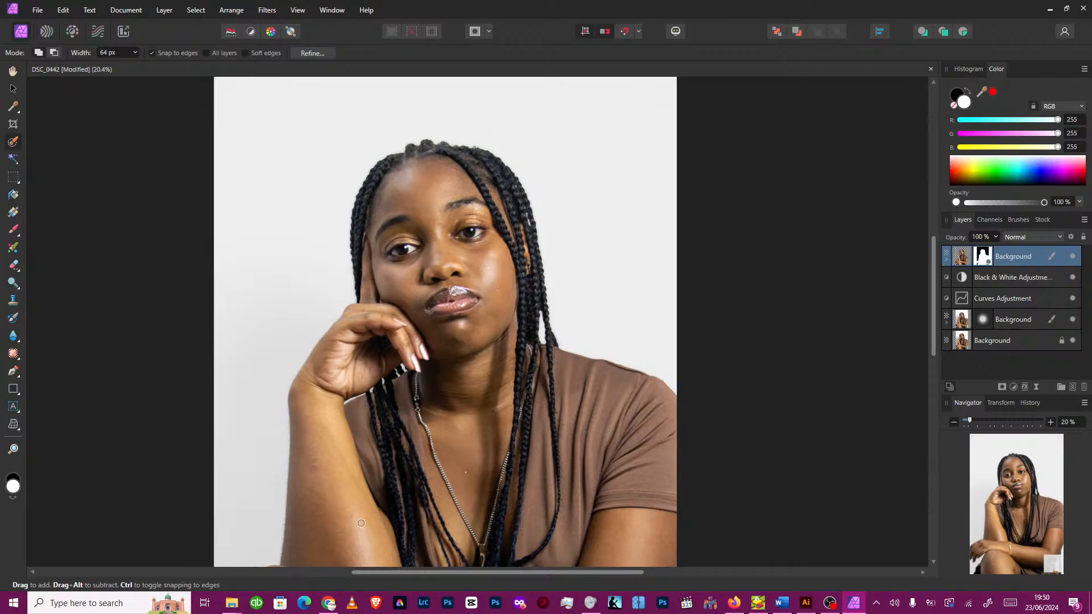
Step: Try the Shadows / Highlights filter on the masked cutout layer with shadows strength -46%, highlights strength 8% and highlights range 49%
{"action": "left_click", "coordinate": [1014, 387]}
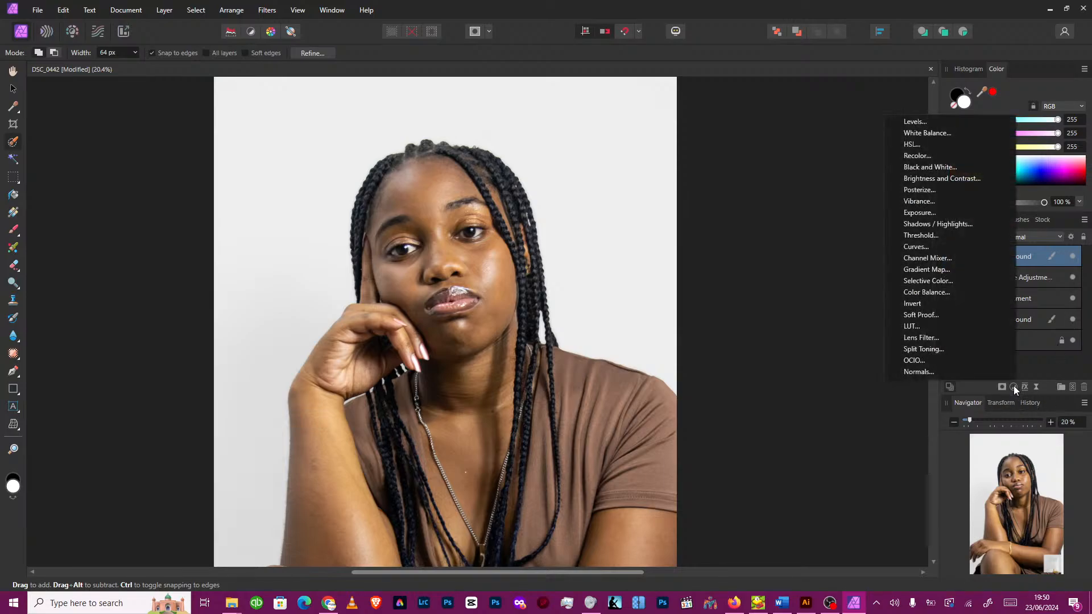
{"action": "left_click", "coordinate": [1014, 386]}
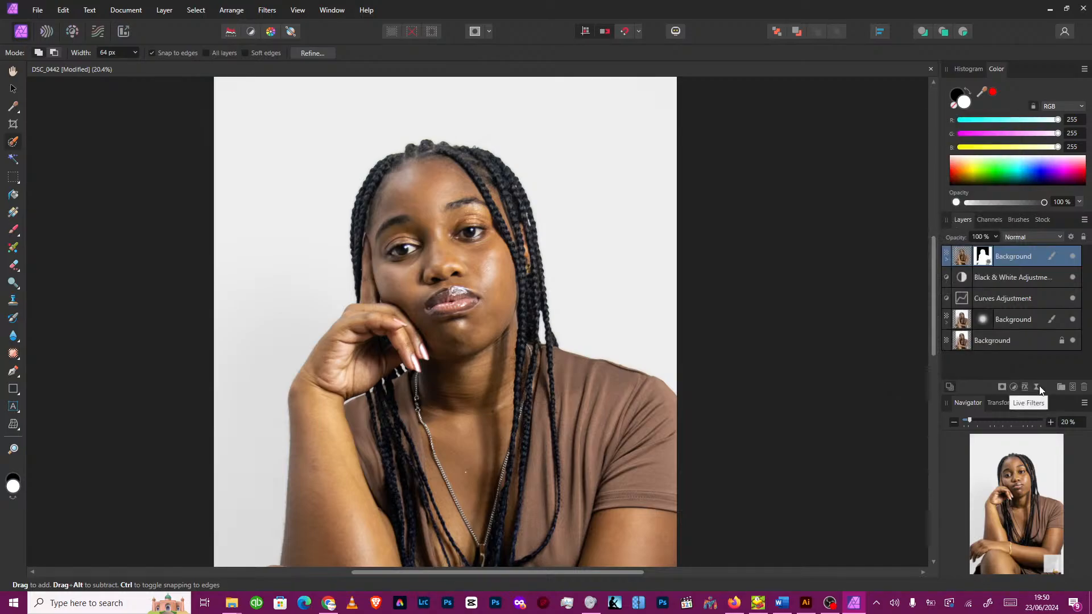
{"action": "left_click", "coordinate": [1037, 388]}
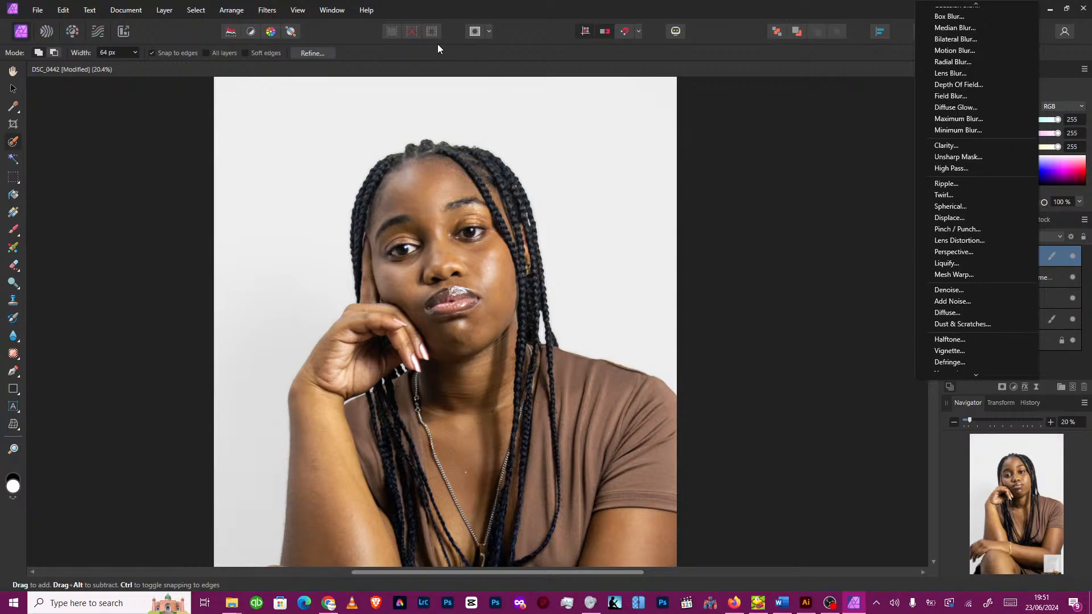
{"action": "left_click", "coordinate": [273, 11]}
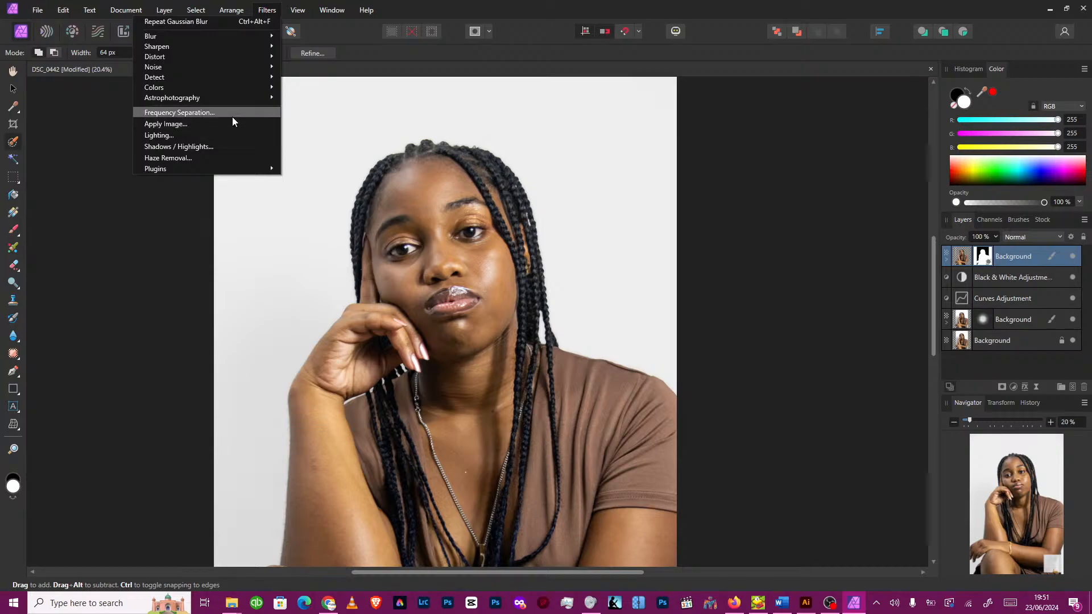
{"action": "left_click", "coordinate": [227, 148]}
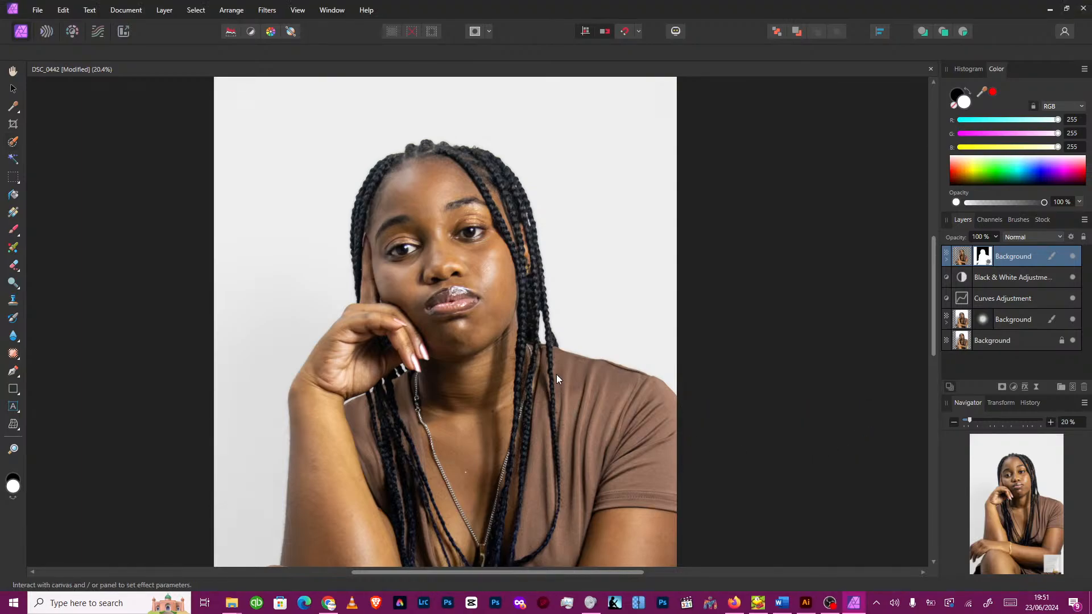
{"action": "scroll", "coordinate": [556, 374], "scroll_direction": "down", "scroll_amount": 1}
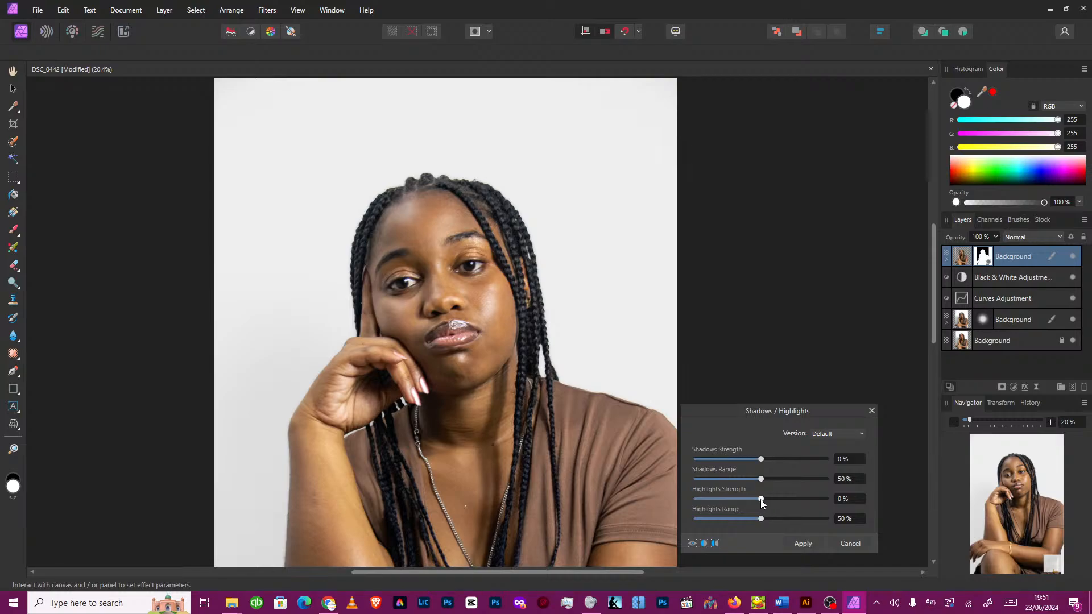
{"action": "left_click_drag", "start_coordinate": [761, 500], "coordinate": [824, 508]}
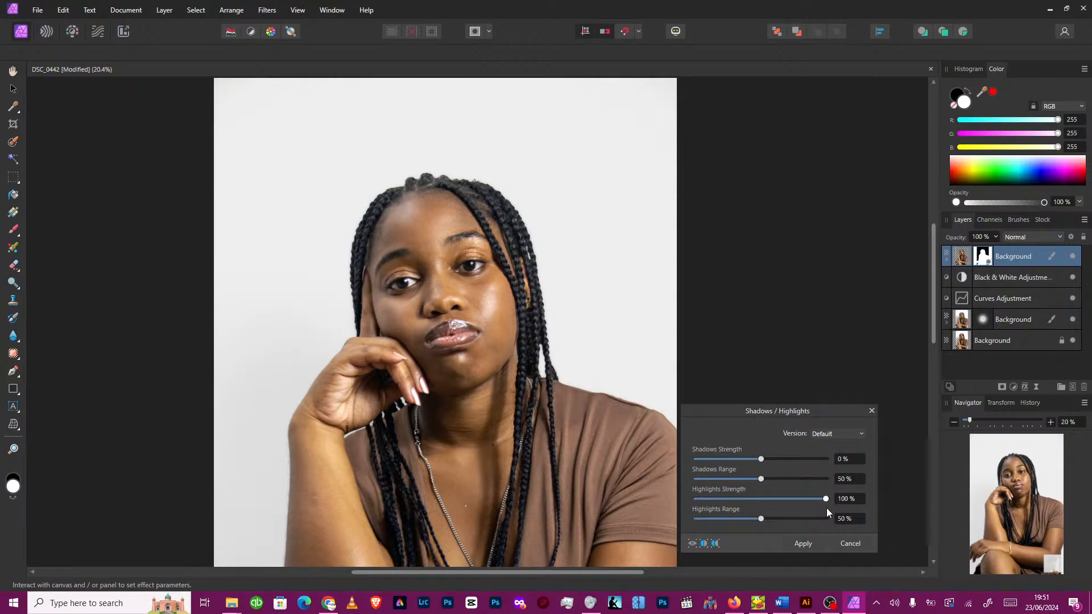
{"action": "left_click_drag", "start_coordinate": [822, 508], "coordinate": [766, 508]}
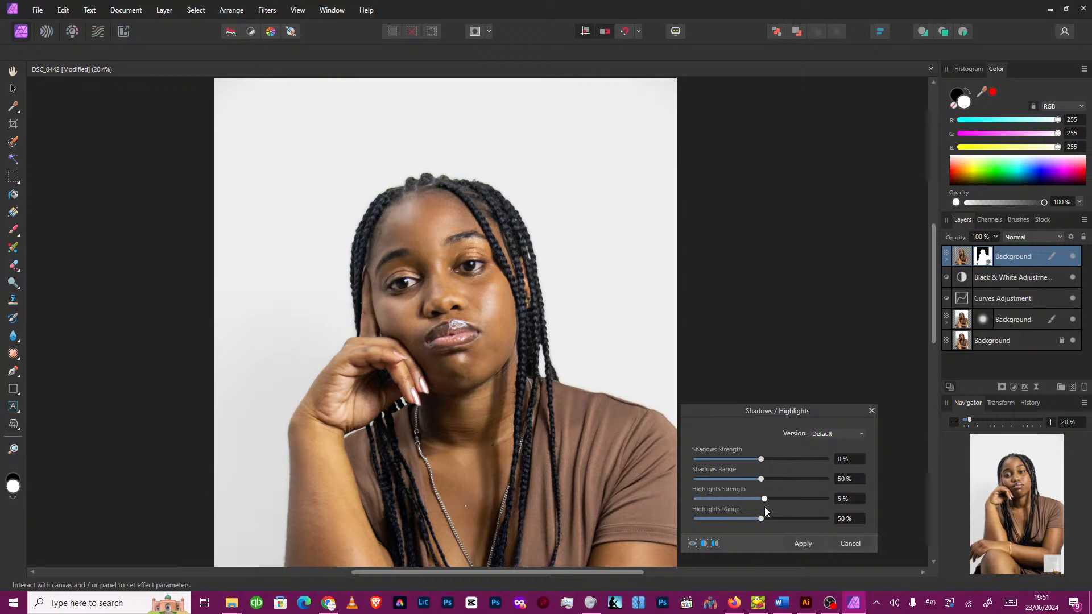
{"action": "left_click_drag", "start_coordinate": [761, 459], "coordinate": [731, 460]}
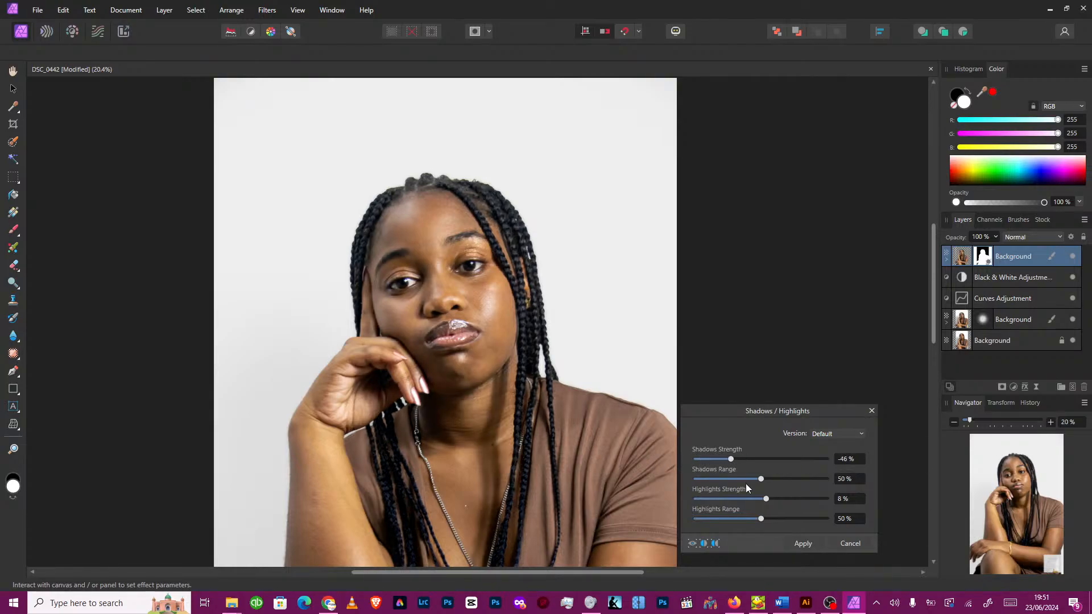
{"action": "mouse_move", "coordinate": [763, 520]}
{"action": "left_mouse_down"}
{"action": "mouse_move", "coordinate": [693, 519]}
{"action": "mouse_move", "coordinate": [850, 516]}
{"action": "mouse_move", "coordinate": [760, 519]}
{"action": "left_mouse_up"}
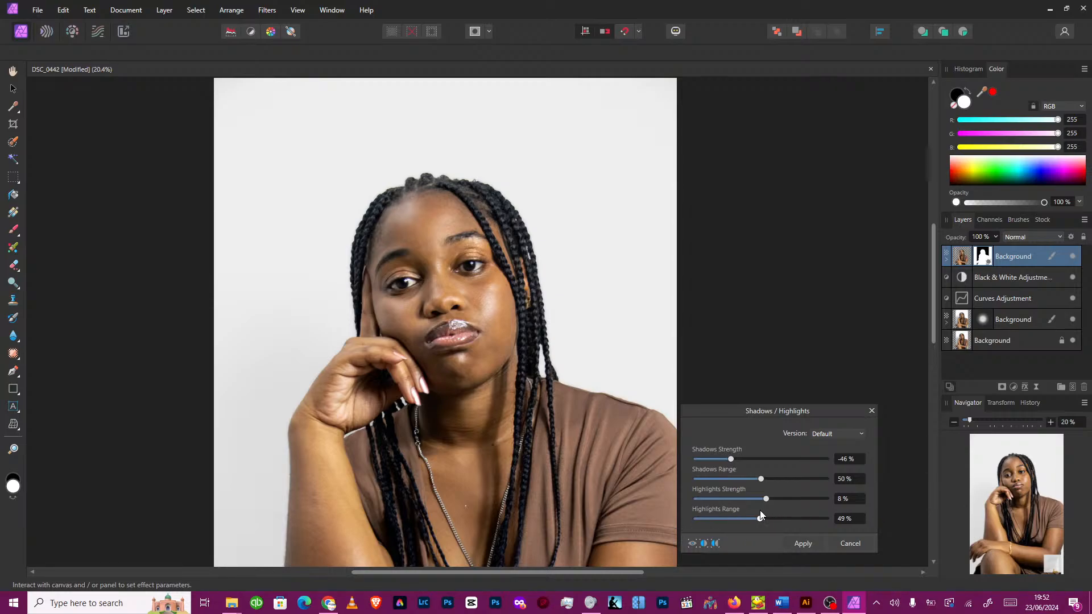
{"action": "left_click", "coordinate": [851, 544]}
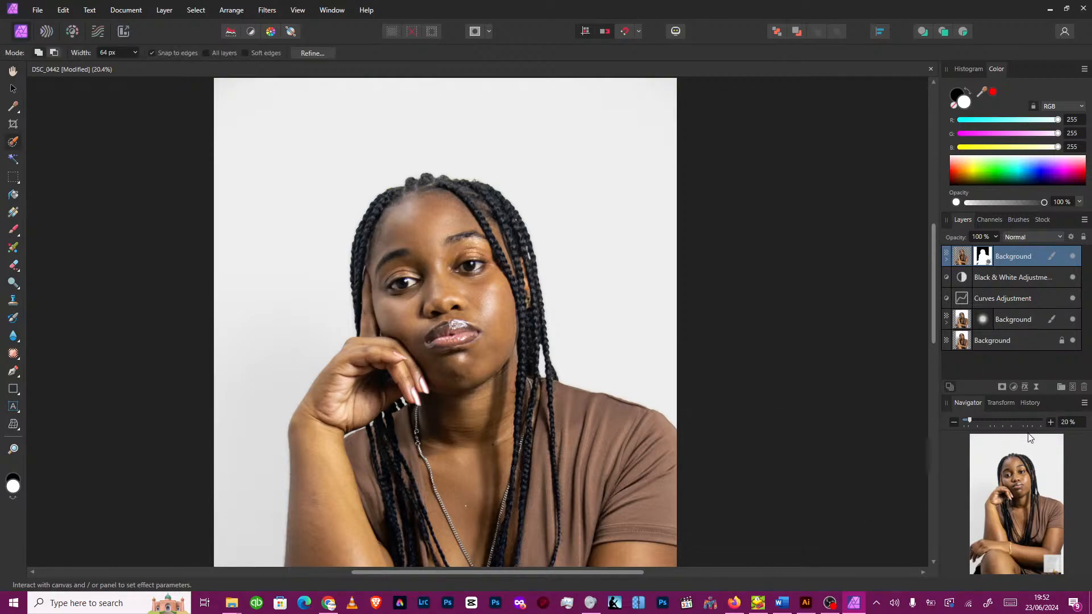
Step: Add a Curves adjustment above the masked cutout layer, raising the master curve's midtones with a point at X 0.437, Y 0.599
{"action": "left_click", "coordinate": [1014, 389]}
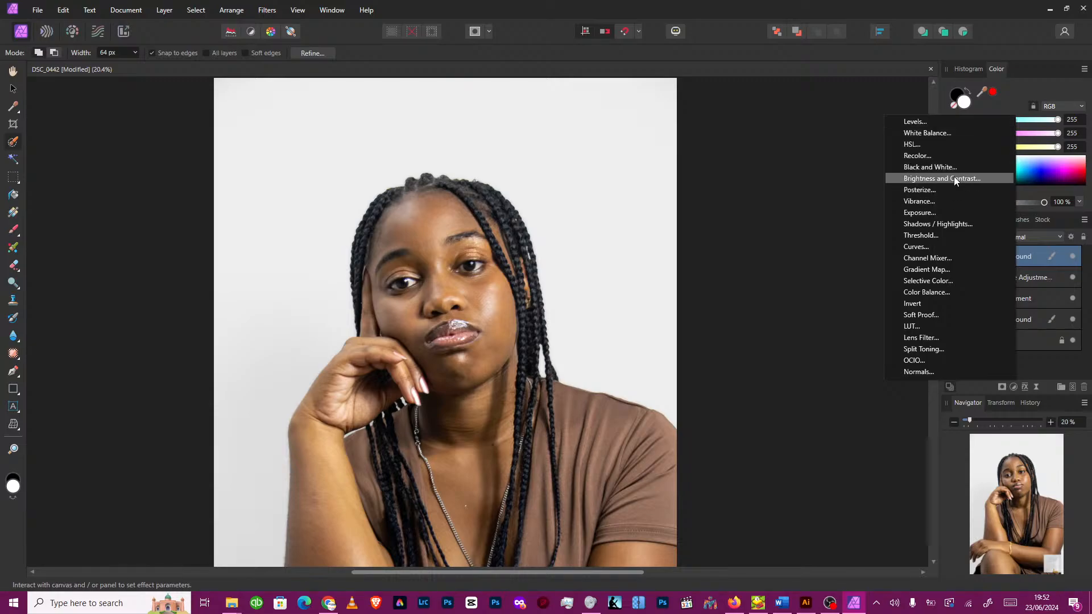
{"action": "left_click", "coordinate": [940, 252]}
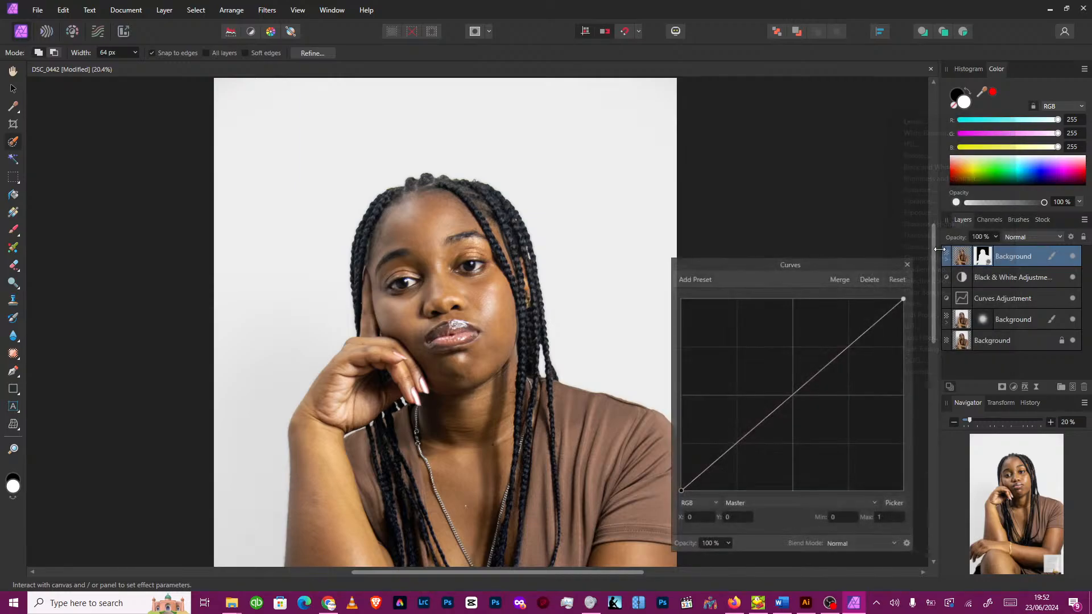
{"action": "left_click_drag", "start_coordinate": [794, 396], "coordinate": [778, 376]}
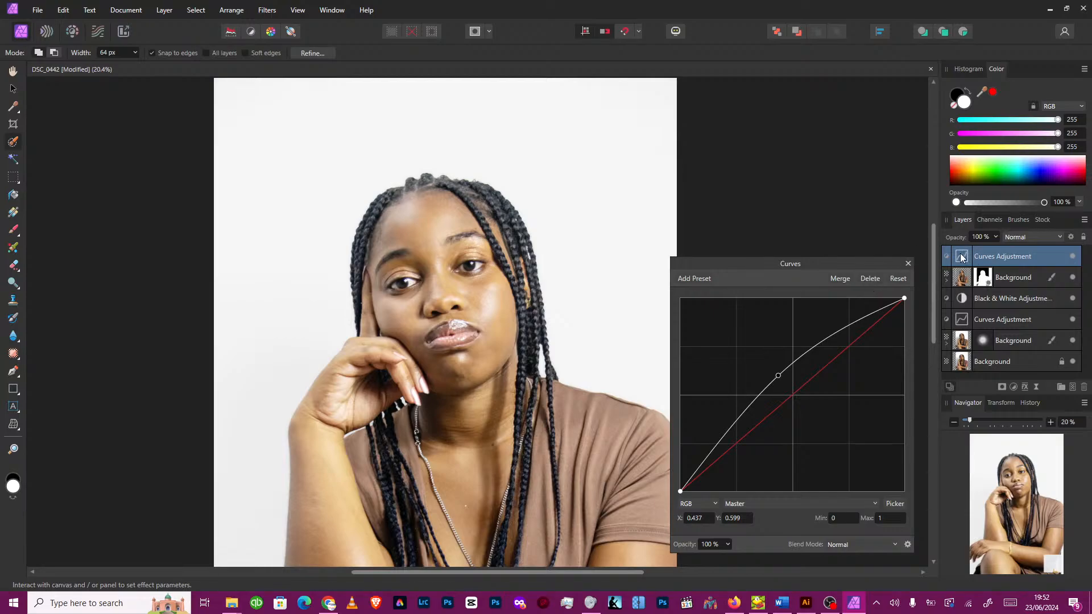
{"action": "double_click", "coordinate": [992, 254]}
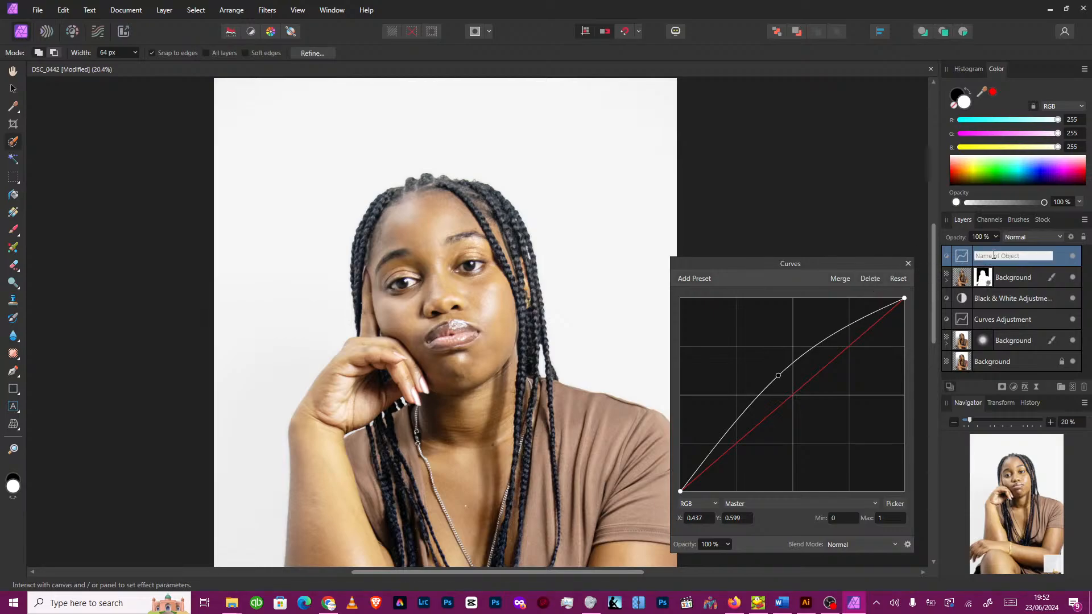
{"action": "double_click", "coordinate": [961, 260]}
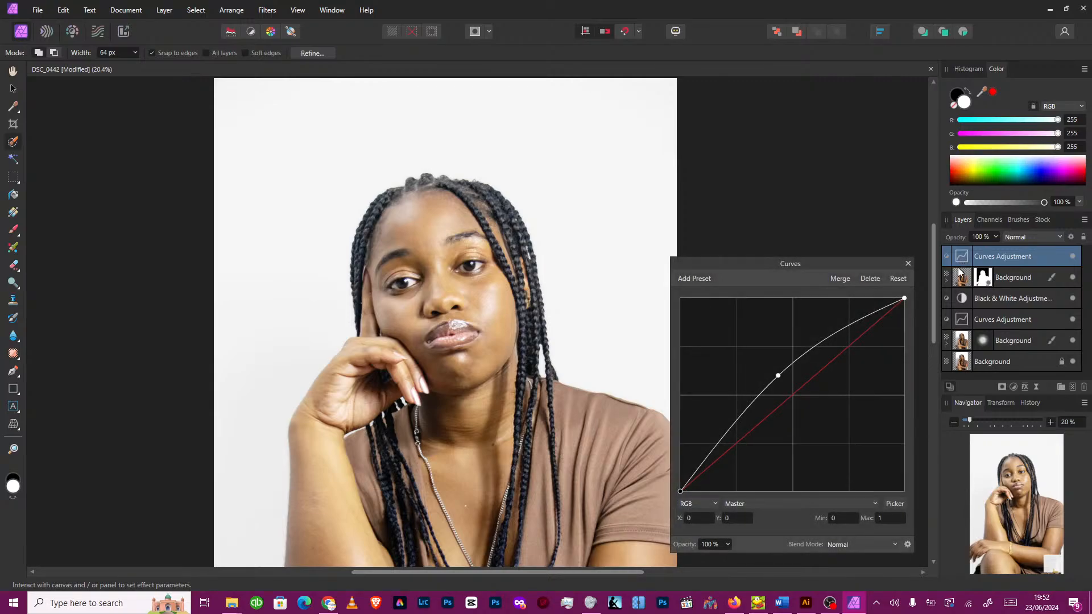
{"action": "left_click", "coordinate": [908, 263]}
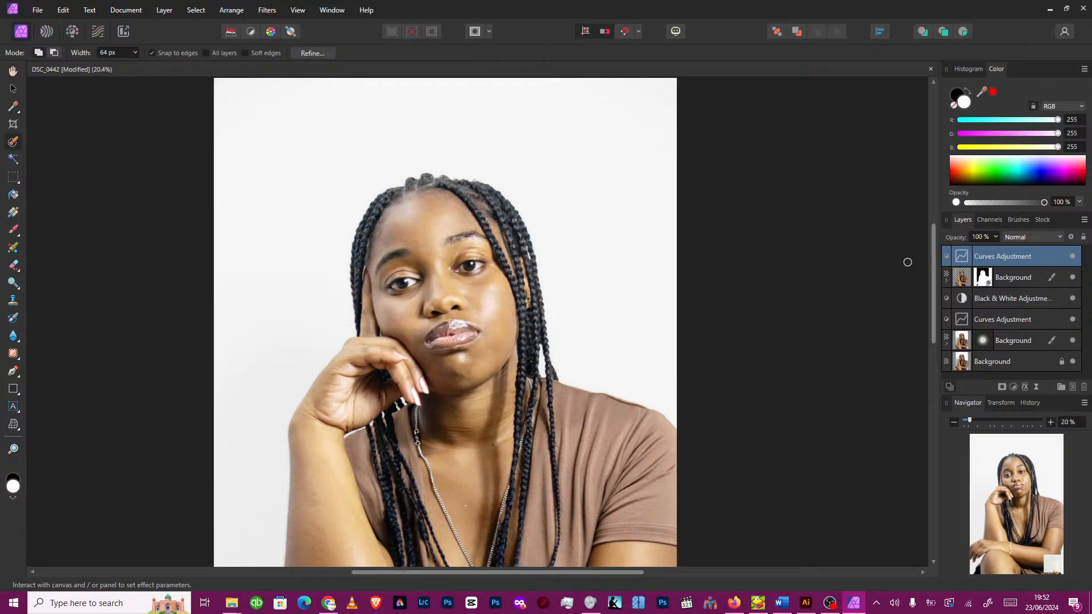
Step: Add a mask to the top Curves adjustment and invert it to black so the brightening is hidden
{"action": "left_click", "coordinate": [1000, 387]}
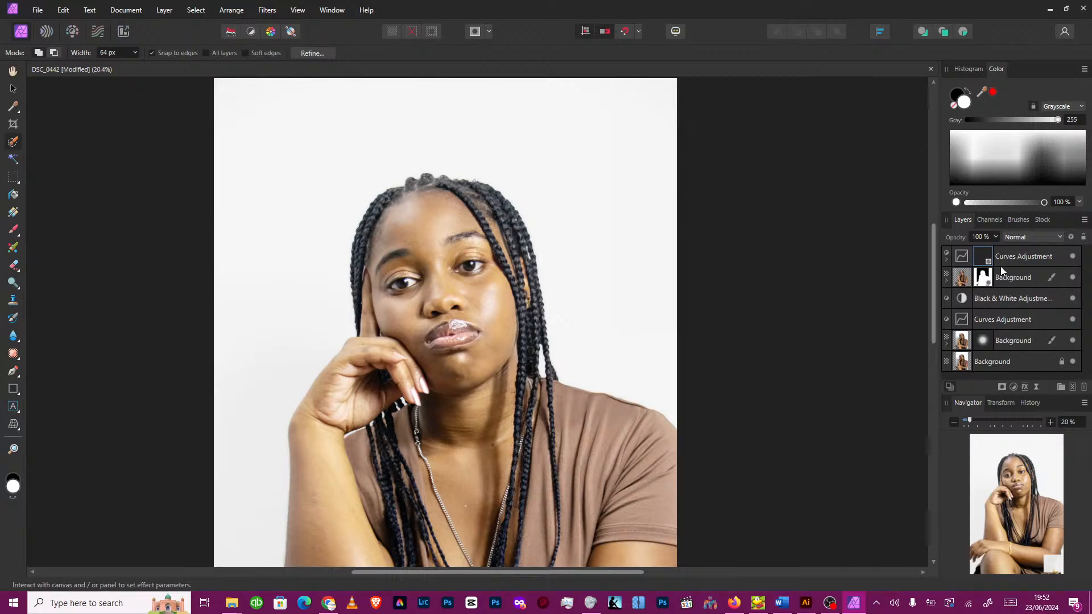
{"action": "key", "text": "ctrl+j"}
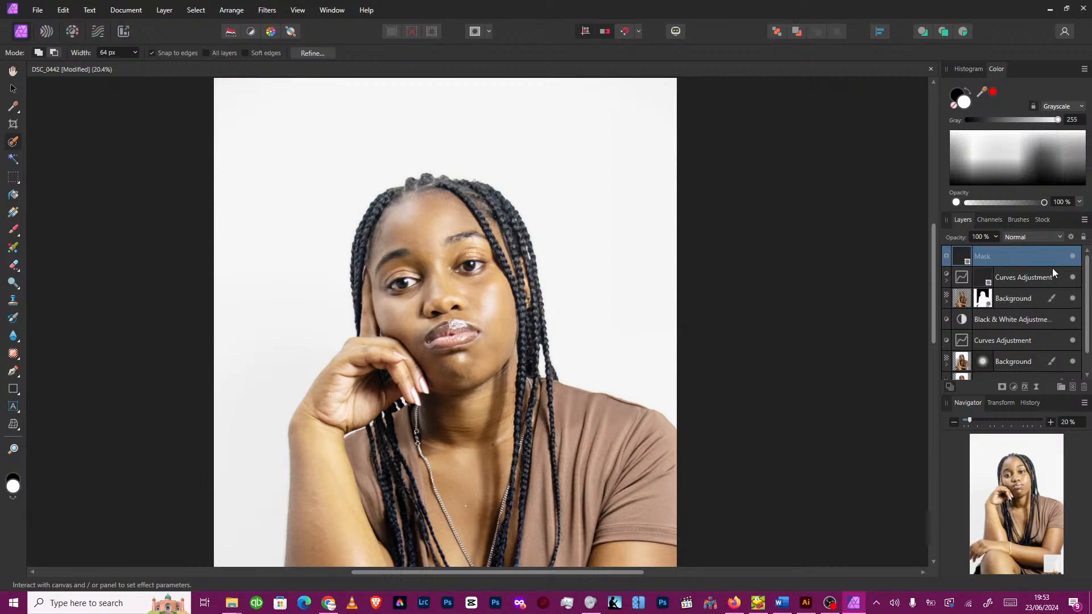
{"action": "key", "text": "ctrl+z"}
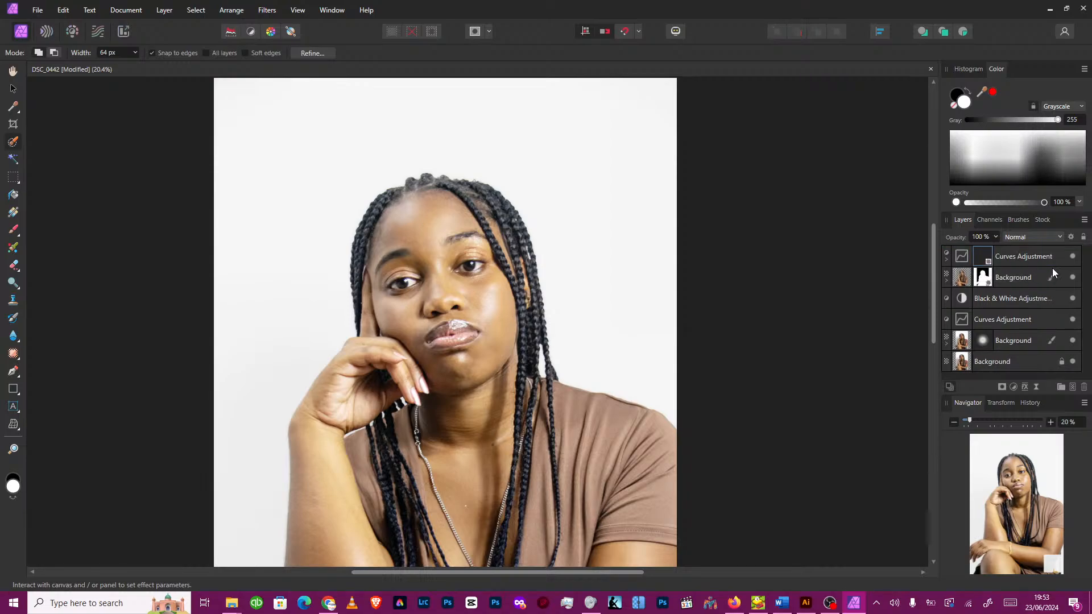
{"action": "left_click", "coordinate": [980, 257]}
{"action": "right_click", "coordinate": [981, 260]}
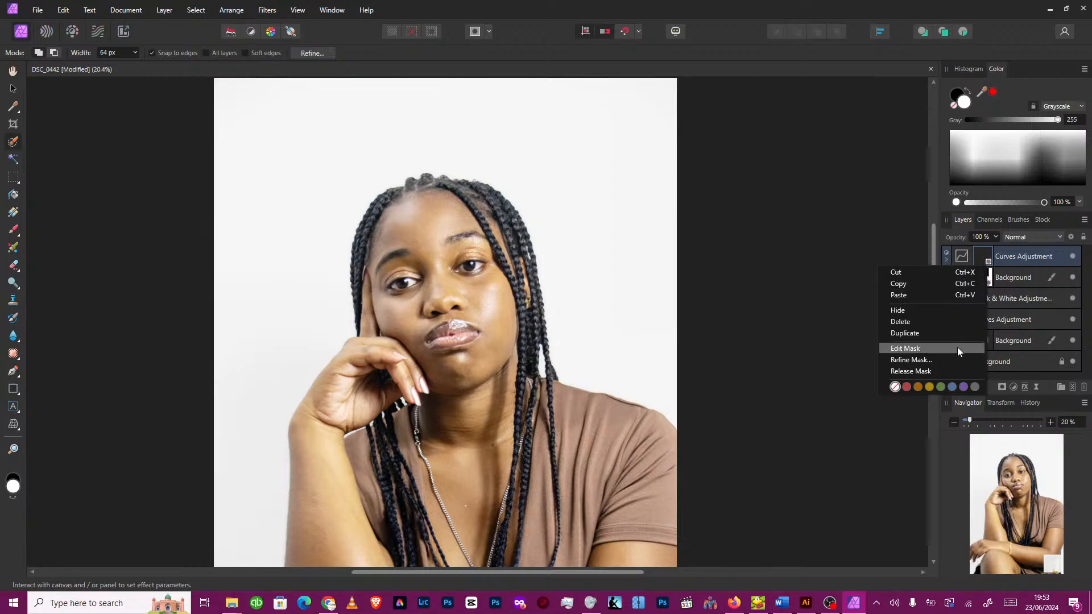
{"action": "left_click", "coordinate": [984, 257]}
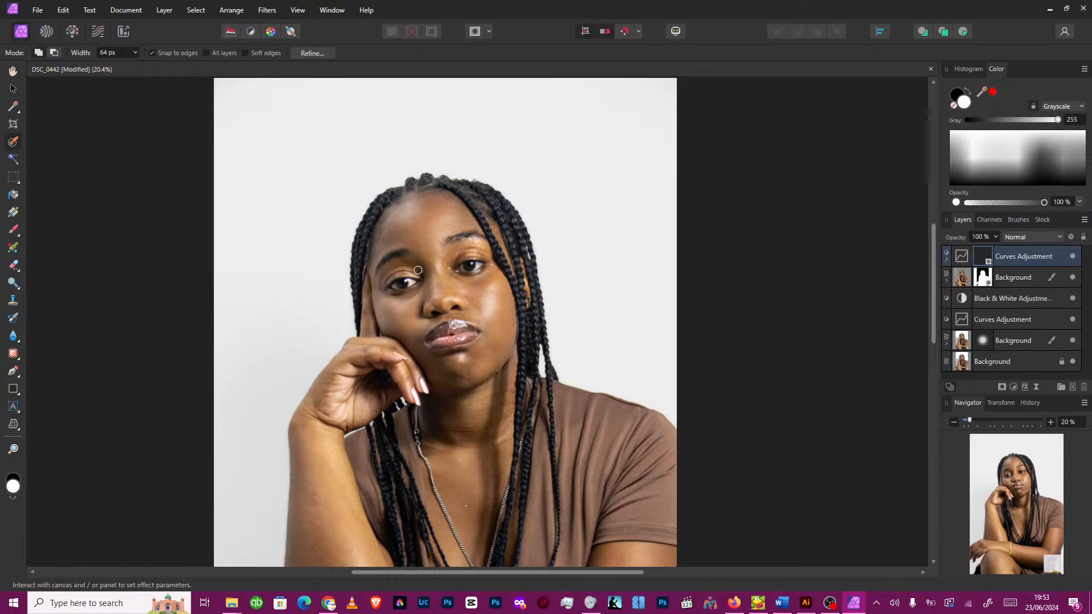
Step: Set up the Paint Brush at 271 px wide with white as the painting colour for the top Curves mask
{"action": "key", "text": "b"}
{"action": "key", "text": "x"}
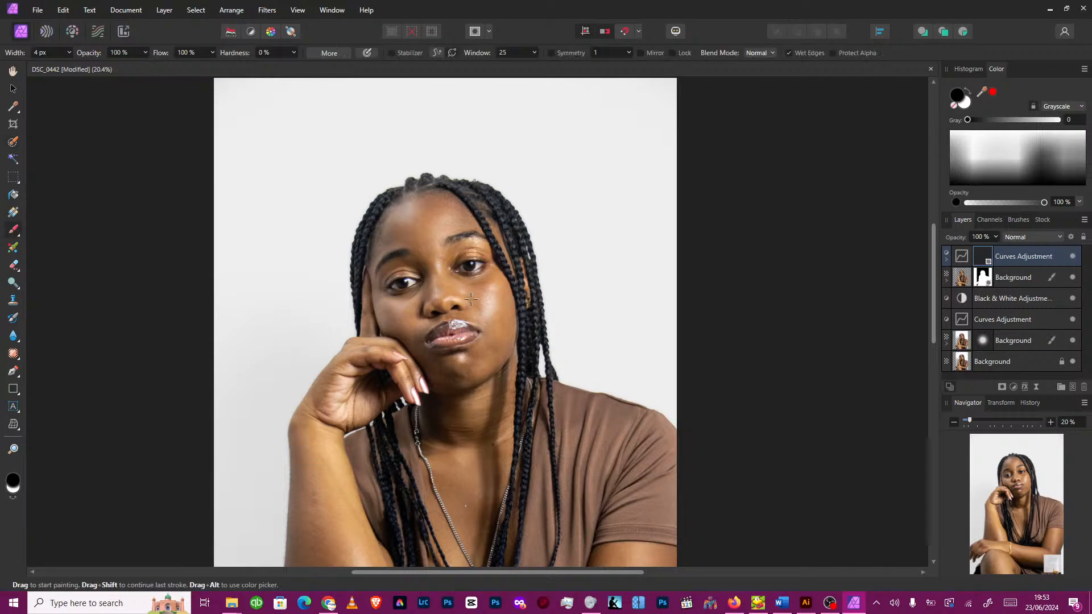
{"action": "scroll", "coordinate": [493, 289], "scroll_direction": "up", "scroll_amount": 2}
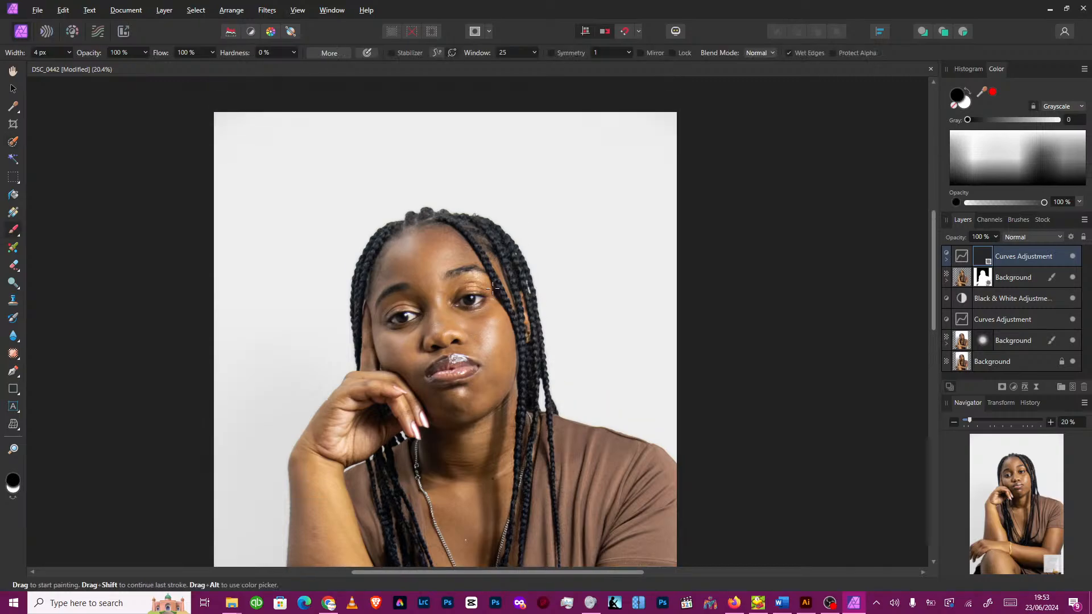
{"action": "scroll", "coordinate": [493, 289], "scroll_direction": "up", "scroll_amount": 2}
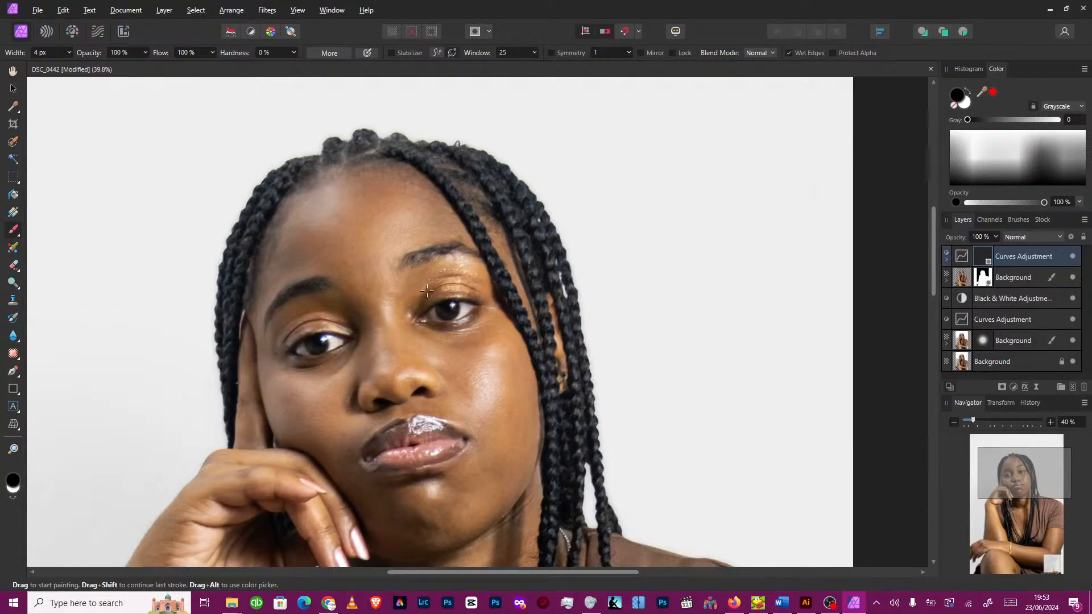
{"action": "left_click", "coordinate": [67, 52]}
{"action": "left_click_drag", "start_coordinate": [69, 66], "coordinate": [101, 66]}
{"action": "left_click", "coordinate": [68, 53]}
{"action": "left_click_drag", "start_coordinate": [68, 65], "coordinate": [91, 65]}
{"action": "left_click", "coordinate": [570, 380]}
{"action": "key", "text": "x"}
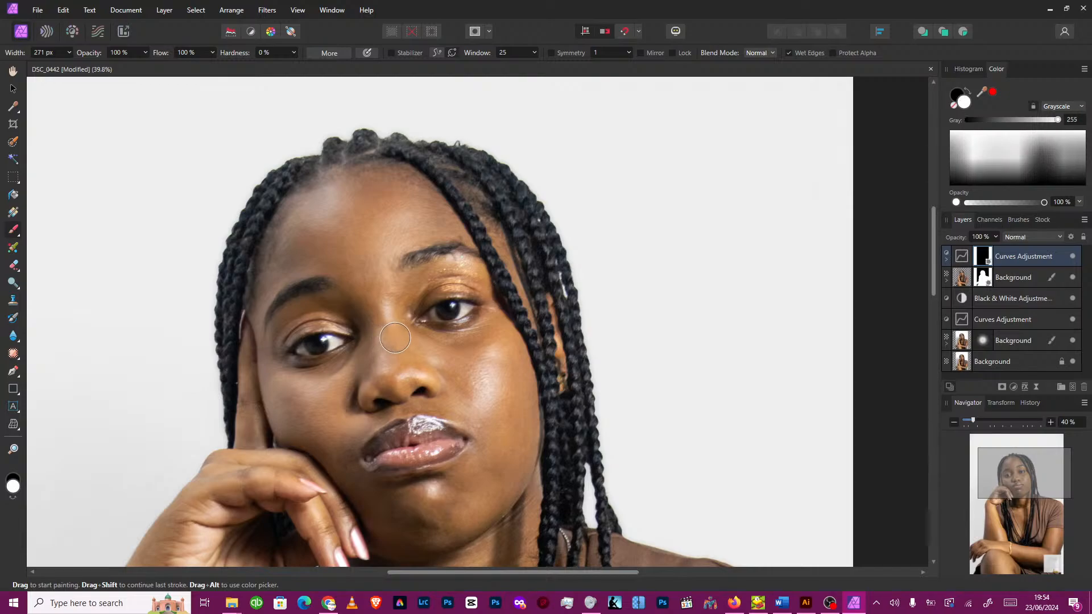
Step: Try lightening the woman's cheek with white strokes at 100% opacity and flow on the top Curves mask
{"action": "mouse_move", "coordinate": [468, 388]}
{"action": "left_mouse_down"}
{"action": "mouse_move", "coordinate": [499, 349]}
{"action": "mouse_move", "coordinate": [482, 378]}
{"action": "mouse_move", "coordinate": [490, 419]}
{"action": "mouse_move", "coordinate": [517, 348]}
{"action": "mouse_move", "coordinate": [500, 421]}
{"action": "mouse_move", "coordinate": [533, 405]}
{"action": "left_mouse_up"}
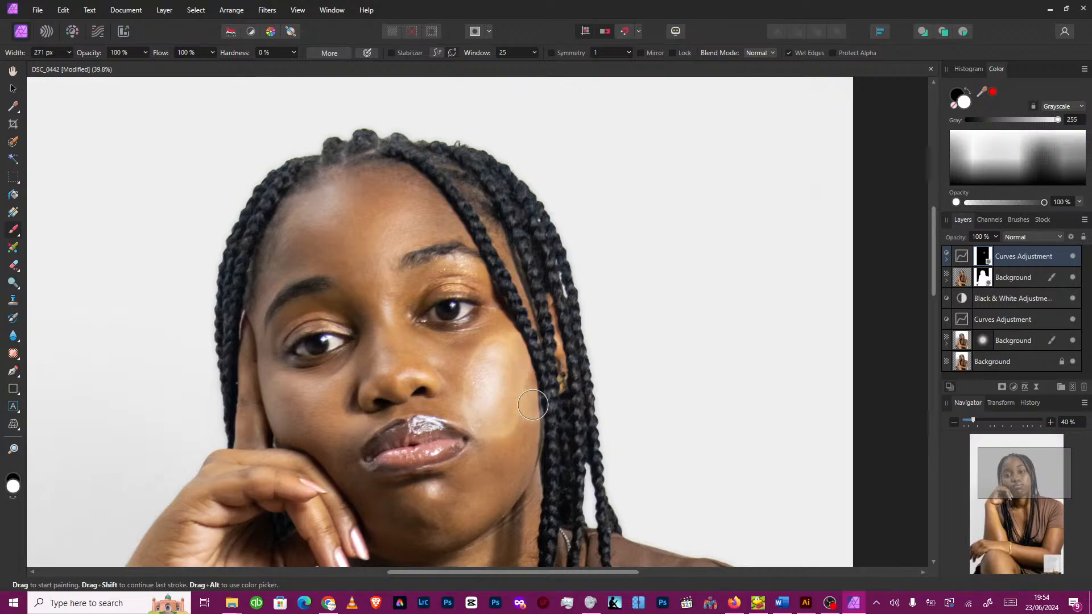
{"action": "key", "text": "ctrl+z"}
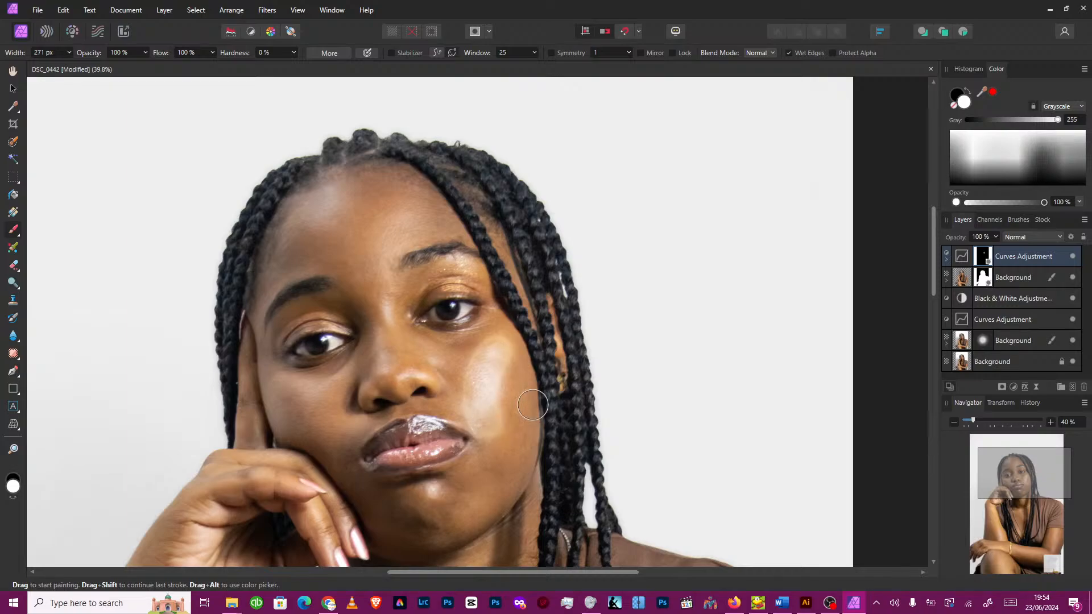
{"action": "key", "text": "ctrl+z"}
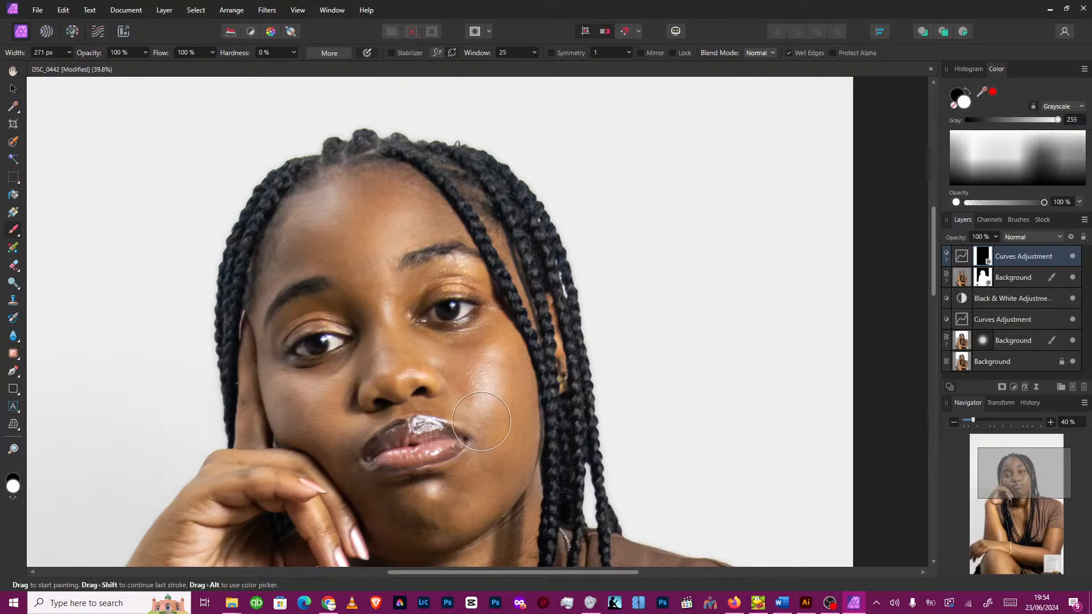
{"action": "mouse_move", "coordinate": [512, 358]}
{"action": "left_mouse_down"}
{"action": "mouse_move", "coordinate": [494, 378]}
{"action": "mouse_move", "coordinate": [499, 400]}
{"action": "left_mouse_up"}
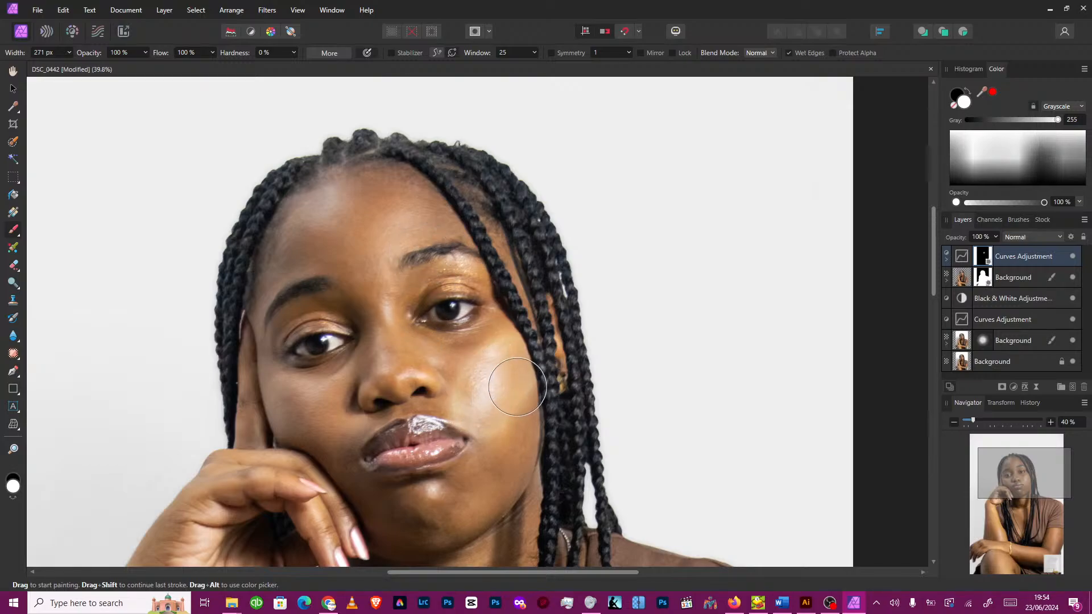
{"action": "key", "text": "ctrl+z"}
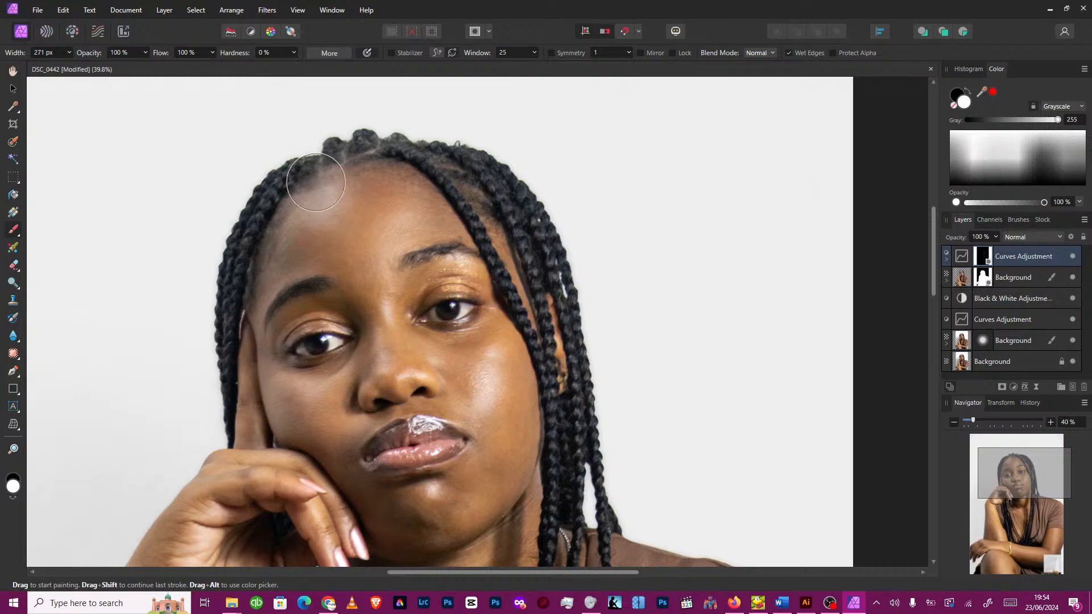
Step: Lower the brush to 22% opacity and 25% flow, and paint white over the cheek and chin on the Curves mask
{"action": "left_click", "coordinate": [145, 54]}
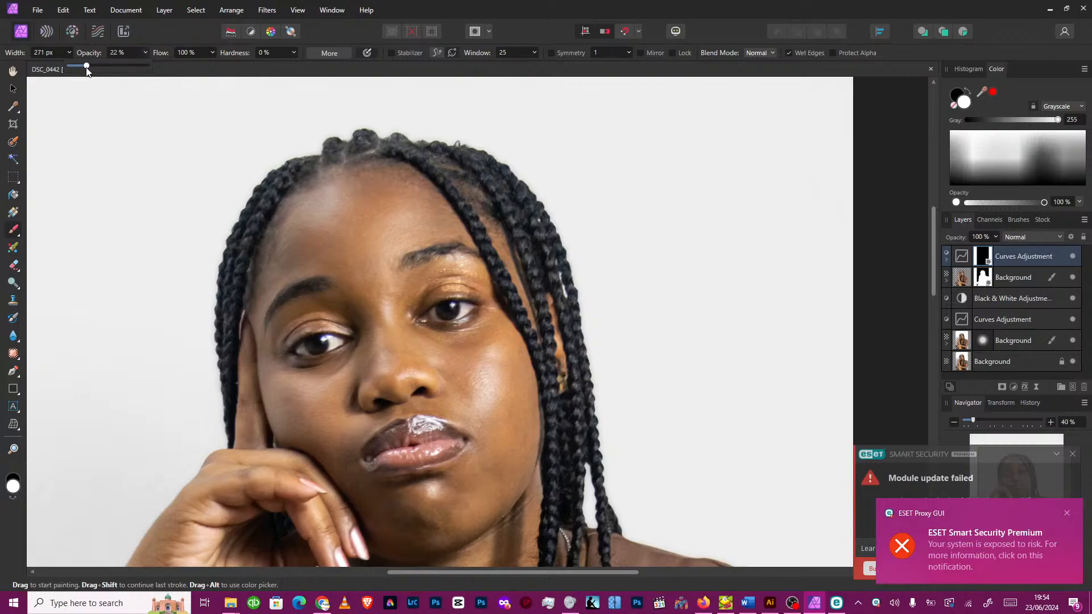
{"action": "left_click", "coordinate": [214, 52]}
{"action": "left_click_drag", "start_coordinate": [207, 66], "coordinate": [158, 83]}
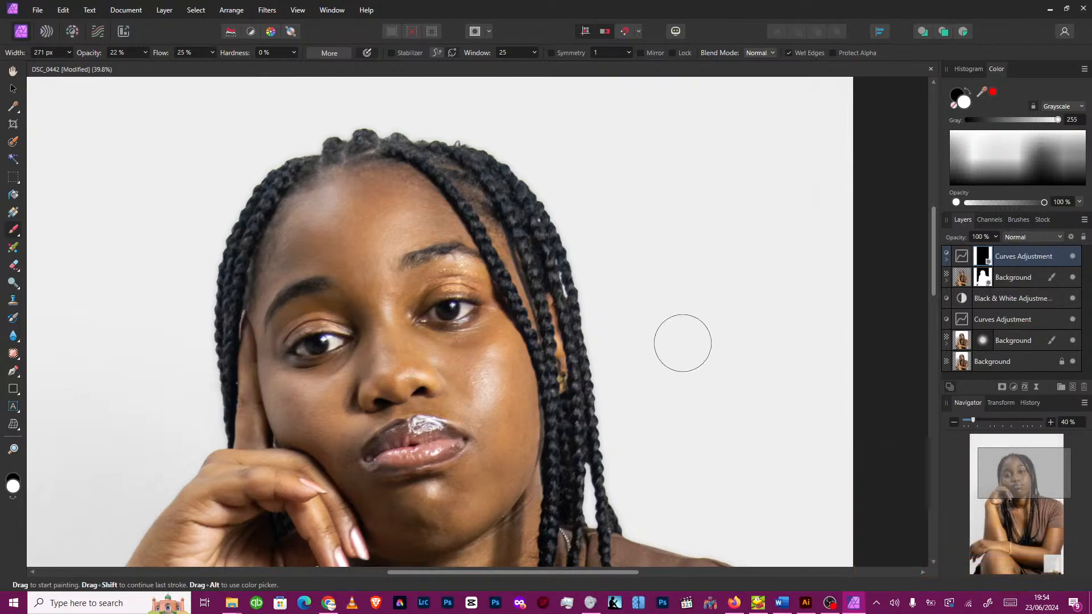
{"action": "mouse_move", "coordinate": [508, 387]}
{"action": "left_mouse_down"}
{"action": "mouse_move", "coordinate": [512, 420]}
{"action": "mouse_move", "coordinate": [523, 413]}
{"action": "mouse_move", "coordinate": [527, 451]}
{"action": "mouse_move", "coordinate": [496, 489]}
{"action": "mouse_move", "coordinate": [518, 469]}
{"action": "mouse_move", "coordinate": [451, 504]}
{"action": "left_mouse_up"}
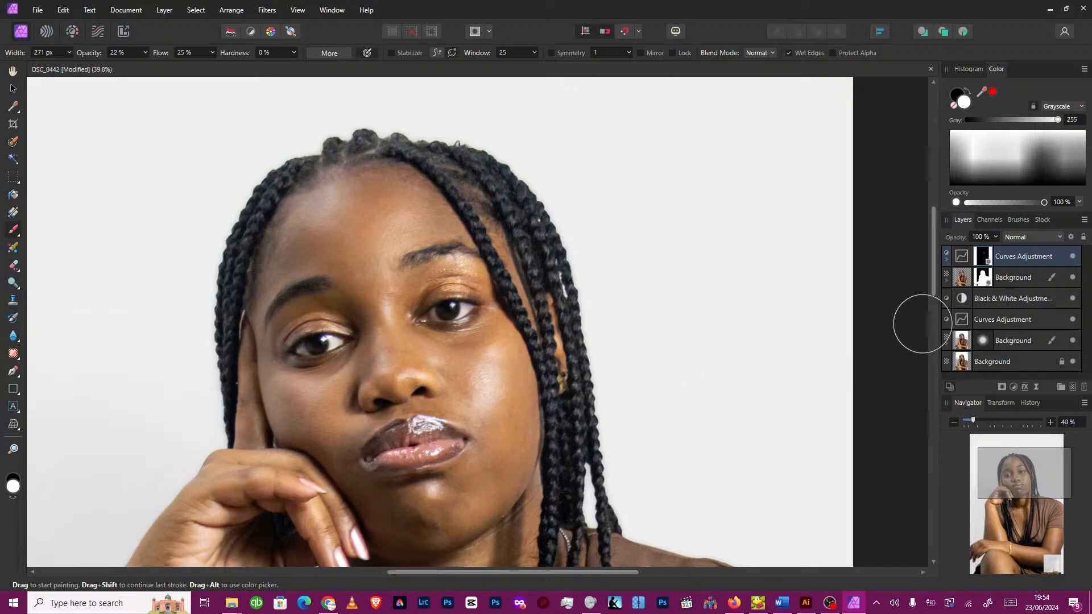
Step: Rename the masked Curves adjustment at the top of the stack as Dodge
{"action": "double_click", "coordinate": [1023, 256]}
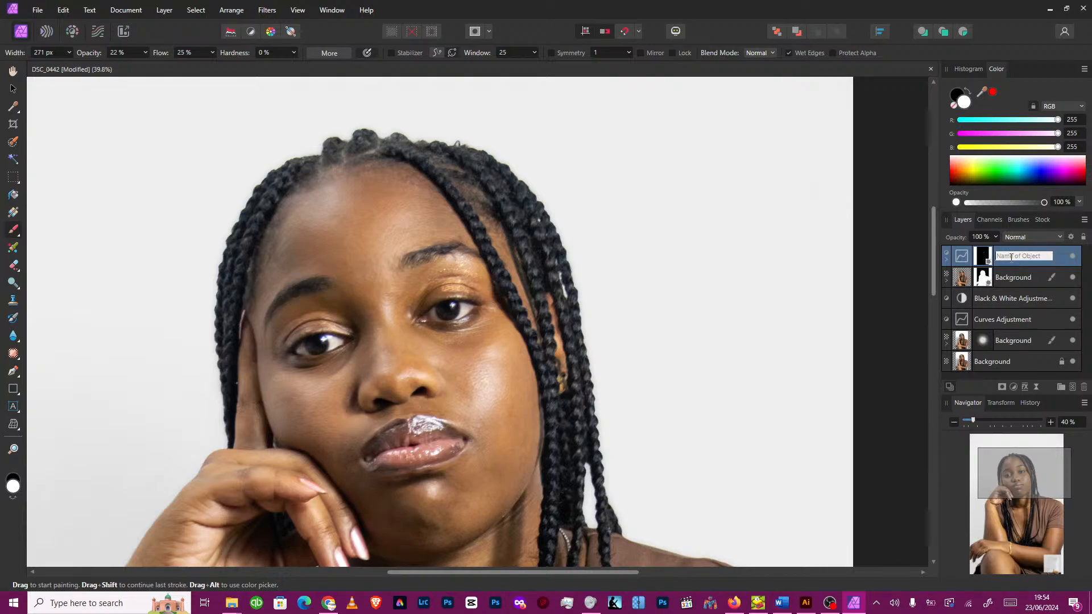
{"action": "type", "text": "Dodge"}
{"action": "key", "text": "Return"}
Step: Duplicate the Dodge adjustment with its mask and rename the copy as Burn
{"action": "key", "text": "ctrl+j"}
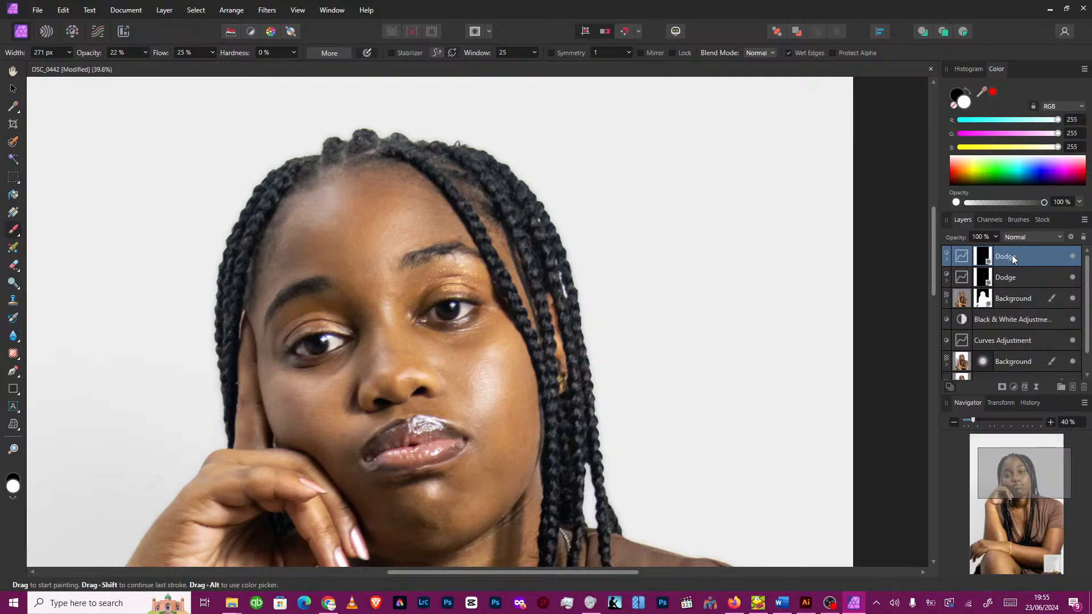
{"action": "double_click", "coordinate": [1014, 257]}
{"action": "type", "text": "BURN"}
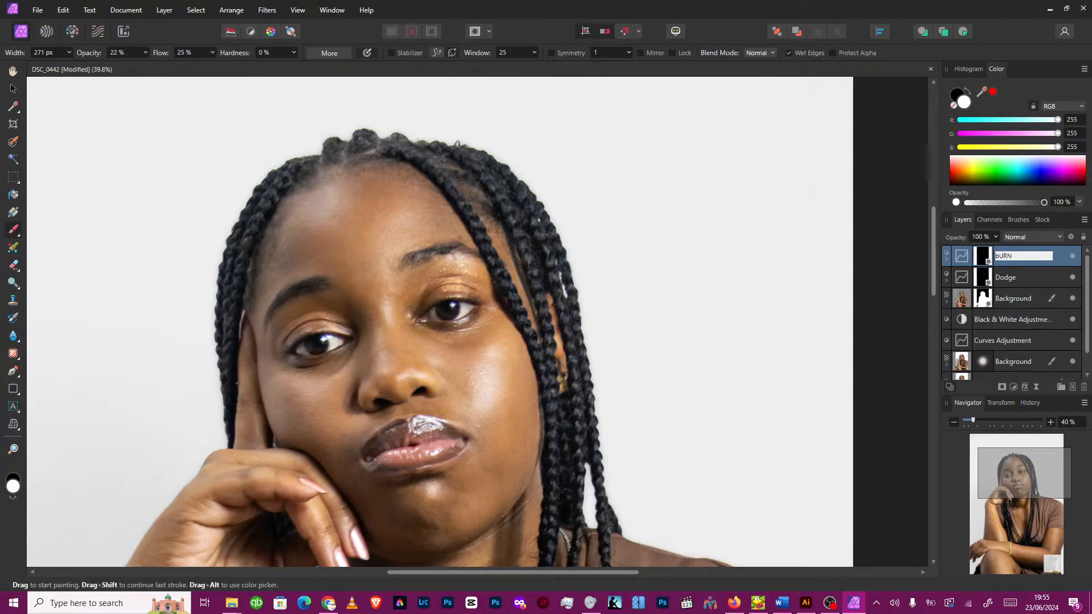
{"action": "key", "text": "ctrl+a"}
{"action": "type", "text": "B"}
Step: Darken the Burn adjustment by pulling its master curve point down to X 0.564, Y 0.411
{"action": "double_click", "coordinate": [954, 260]}
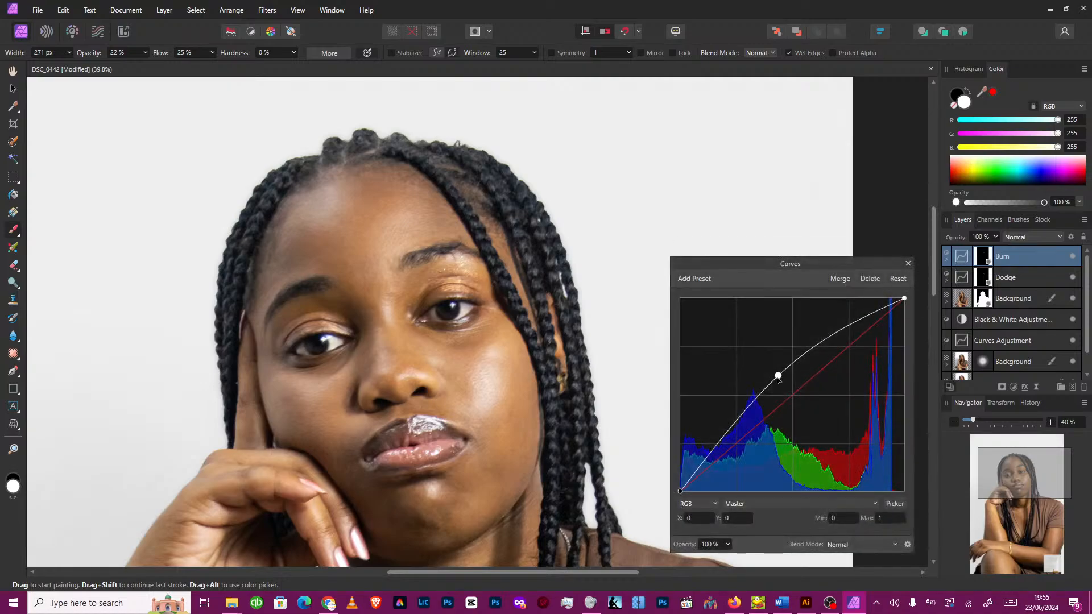
{"action": "left_click_drag", "start_coordinate": [779, 379], "coordinate": [807, 414]}
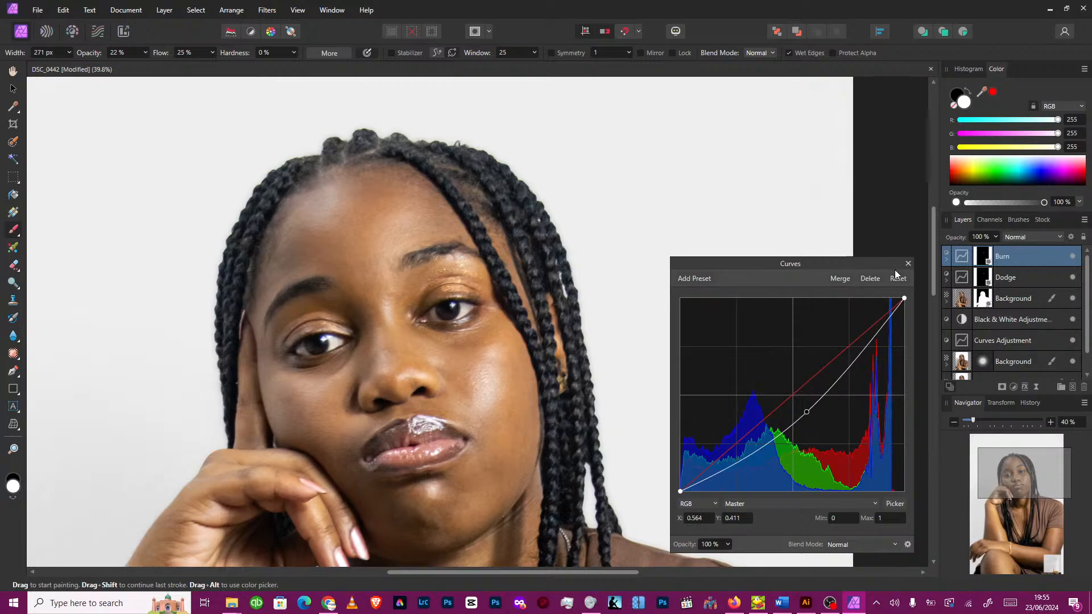
{"action": "left_click", "coordinate": [908, 264]}
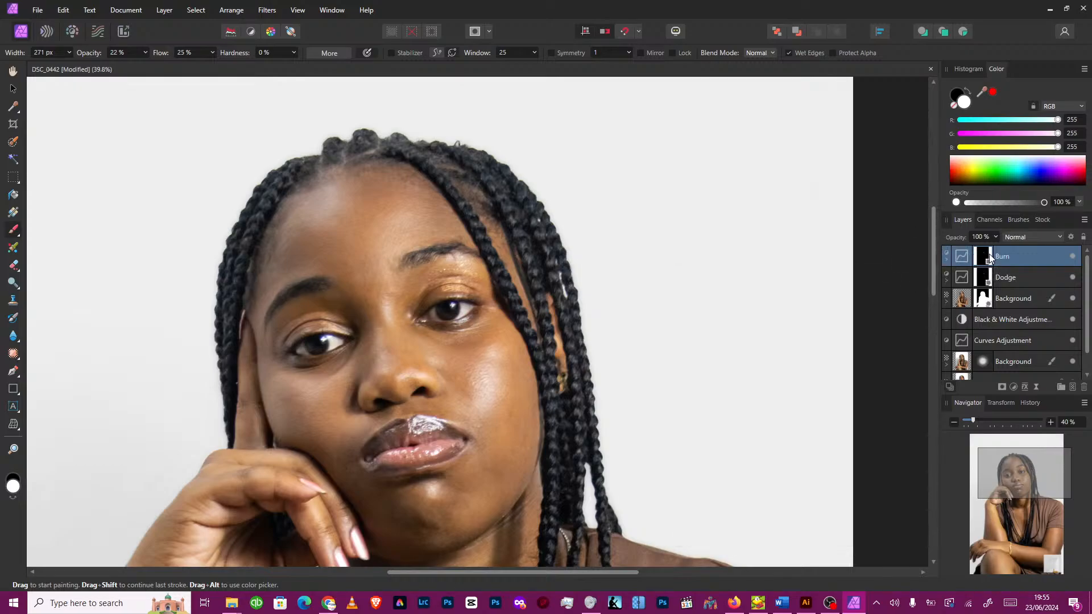
Step: Paint softly in white on the Burn mask over the shiny cheek and the forehead to darken them
{"action": "left_click", "coordinate": [989, 253]}
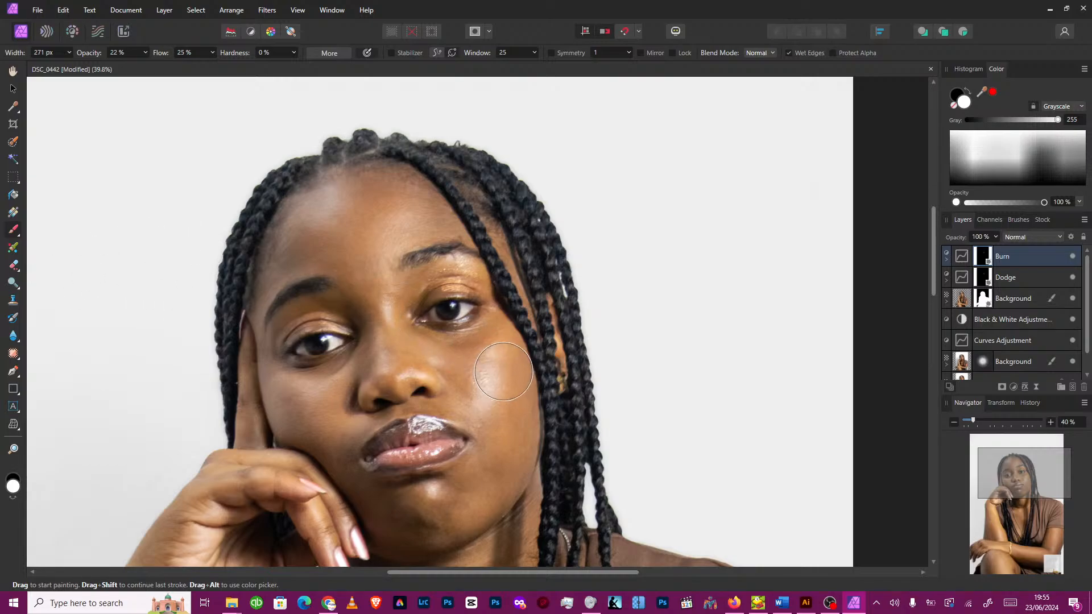
{"action": "mouse_move", "coordinate": [504, 372]}
{"action": "left_mouse_down"}
{"action": "mouse_move", "coordinate": [478, 404]}
{"action": "mouse_move", "coordinate": [492, 370]}
{"action": "mouse_move", "coordinate": [502, 411]}
{"action": "mouse_move", "coordinate": [505, 395]}
{"action": "mouse_move", "coordinate": [527, 430]}
{"action": "mouse_move", "coordinate": [519, 447]}
{"action": "mouse_move", "coordinate": [507, 394]}
{"action": "left_mouse_up"}
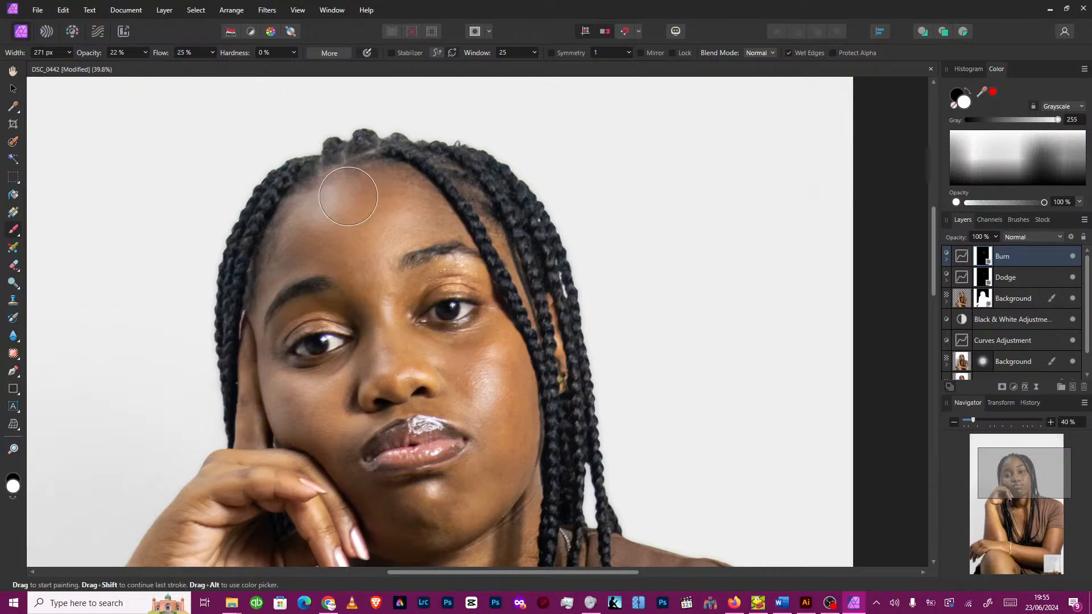
{"action": "mouse_move", "coordinate": [348, 196]}
{"action": "left_mouse_down"}
{"action": "mouse_move", "coordinate": [320, 211]}
{"action": "mouse_move", "coordinate": [397, 225]}
{"action": "mouse_move", "coordinate": [408, 249]}
{"action": "mouse_move", "coordinate": [426, 225]}
{"action": "mouse_move", "coordinate": [392, 242]}
{"action": "mouse_move", "coordinate": [402, 253]}
{"action": "mouse_move", "coordinate": [387, 262]}
{"action": "mouse_move", "coordinate": [388, 289]}
{"action": "mouse_move", "coordinate": [377, 284]}
{"action": "mouse_move", "coordinate": [388, 325]}
{"action": "mouse_move", "coordinate": [388, 308]}
{"action": "mouse_move", "coordinate": [398, 331]}
{"action": "mouse_move", "coordinate": [496, 387]}
{"action": "mouse_move", "coordinate": [500, 368]}
{"action": "mouse_move", "coordinate": [480, 399]}
{"action": "left_mouse_up"}
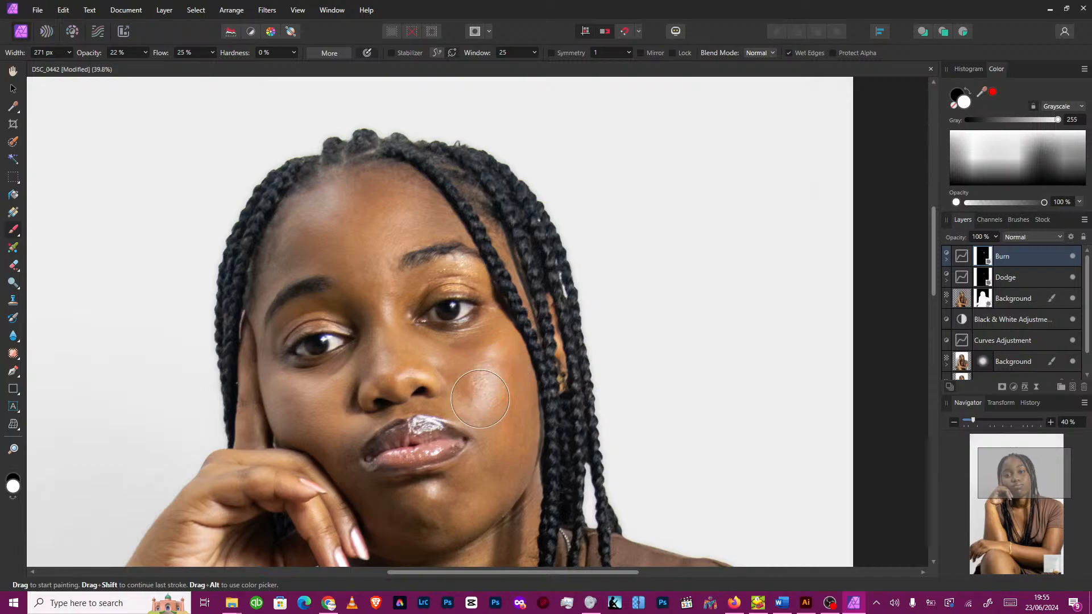
Step: Paint softly in white on the Dodge mask over the neck and chin shadows to lighten them
{"action": "scroll", "coordinate": [493, 400], "scroll_direction": "down", "scroll_amount": 3}
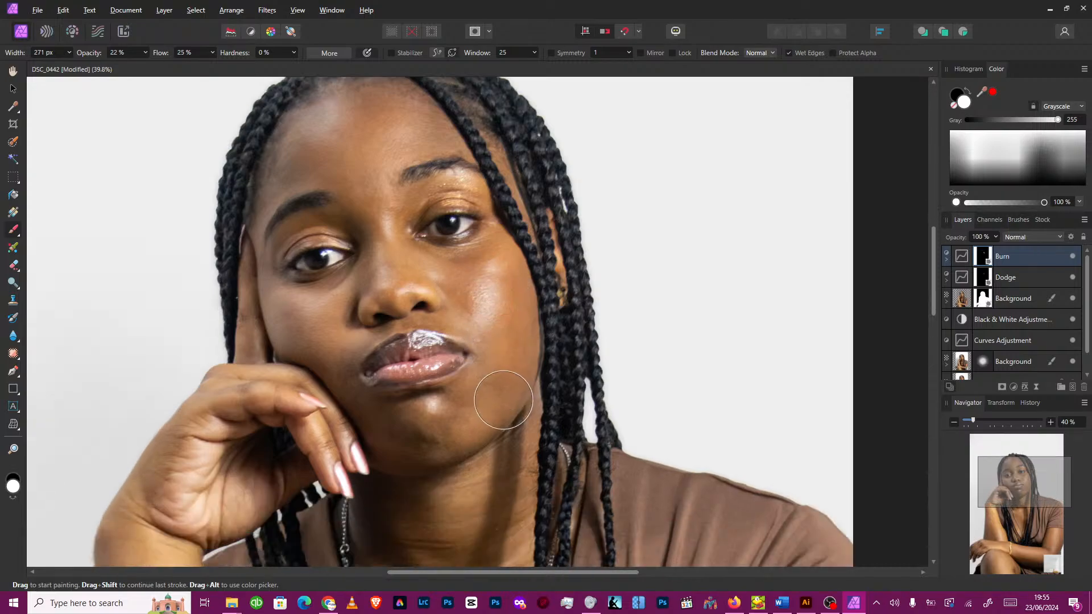
{"action": "scroll", "coordinate": [504, 400], "scroll_direction": "down", "scroll_amount": 4}
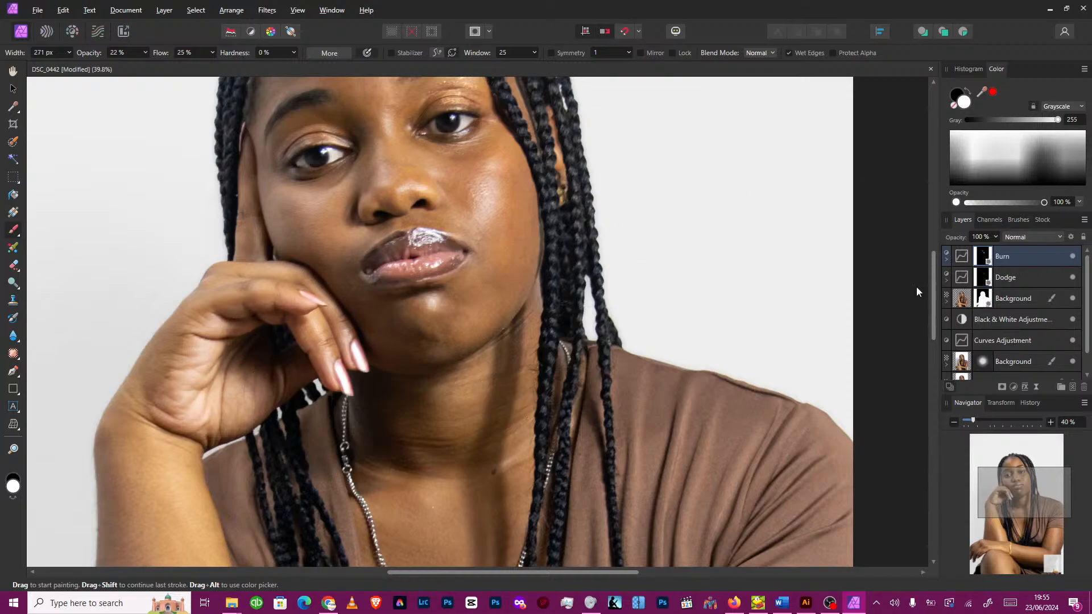
{"action": "left_click", "coordinate": [987, 279]}
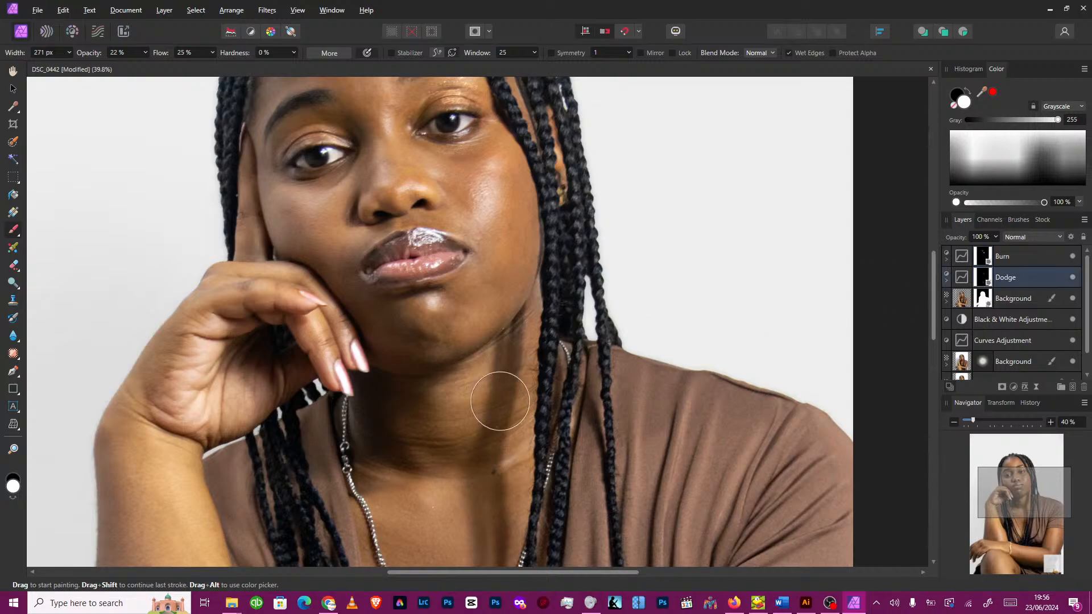
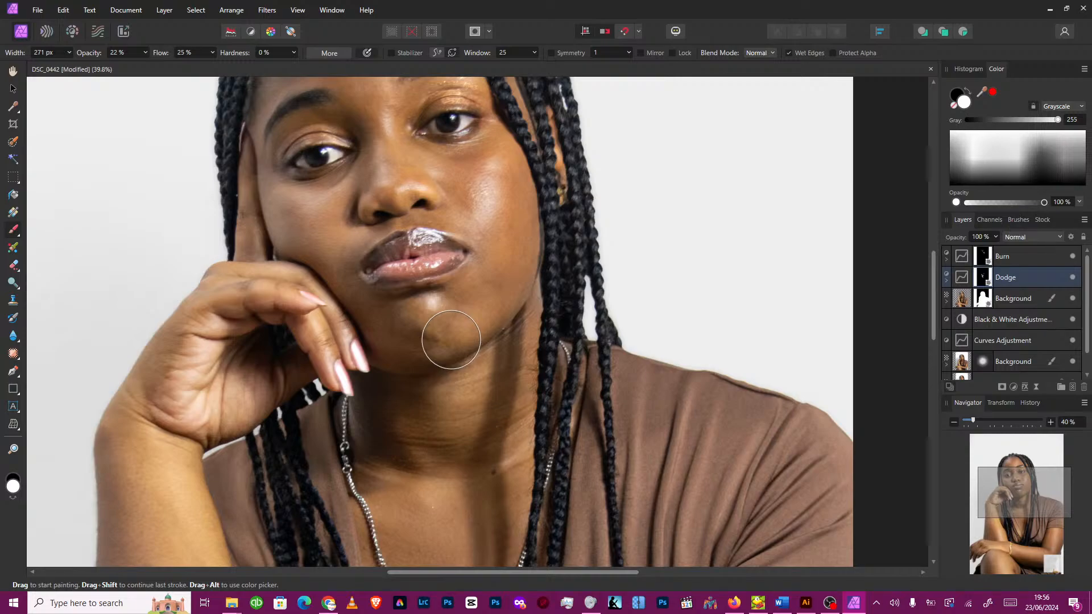
{"action": "scroll", "coordinate": [451, 340], "scroll_direction": "down", "scroll_amount": 2}
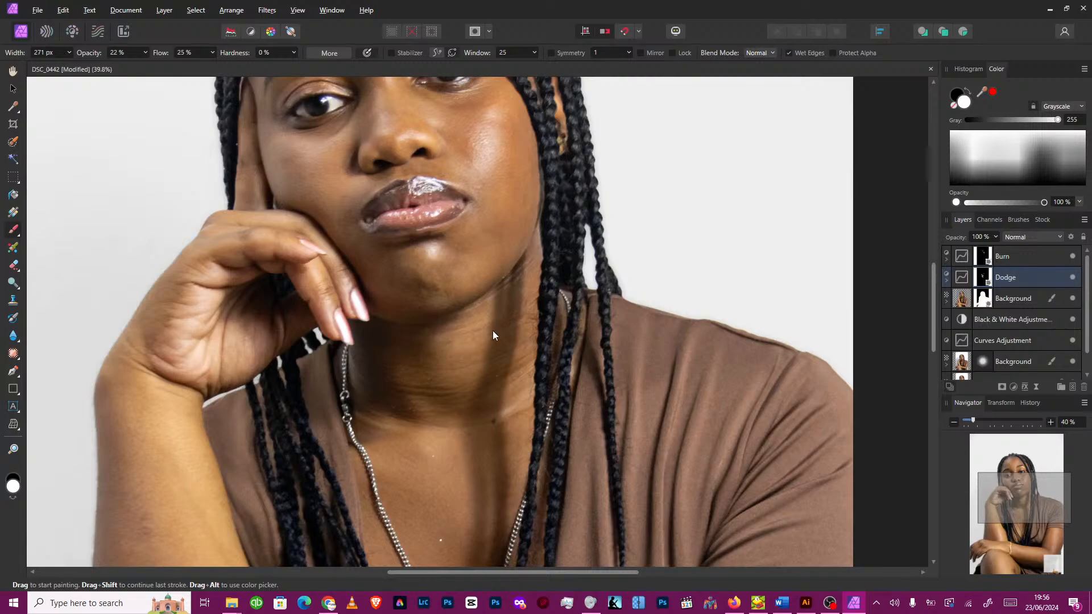
Step: Merge all visible layers into a new pixel layer above the Burn adjustment
{"action": "left_click", "coordinate": [1026, 298]}
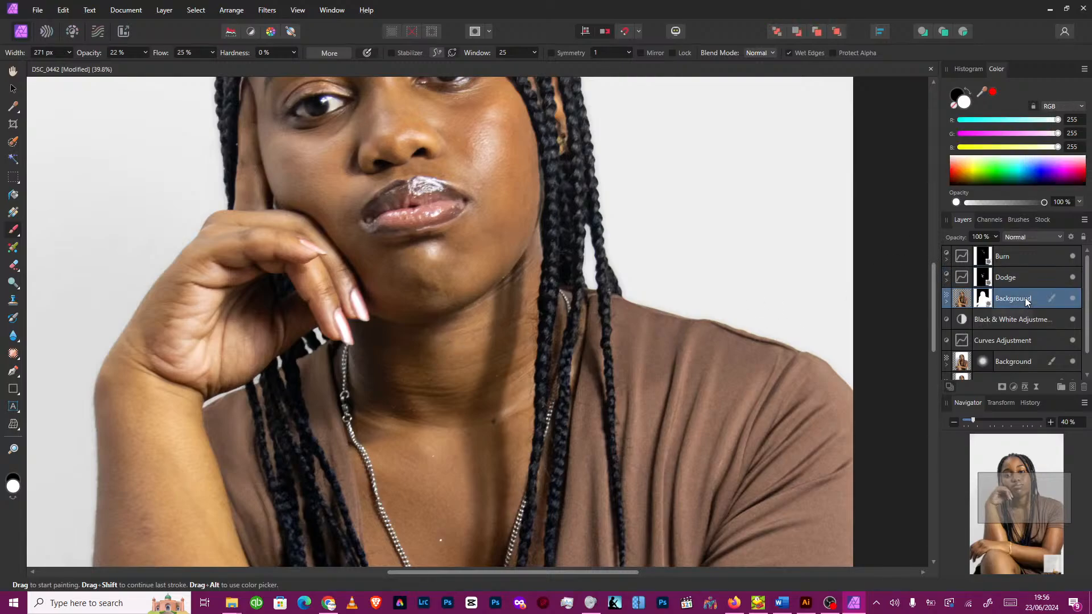
{"action": "left_click", "coordinate": [1044, 256]}
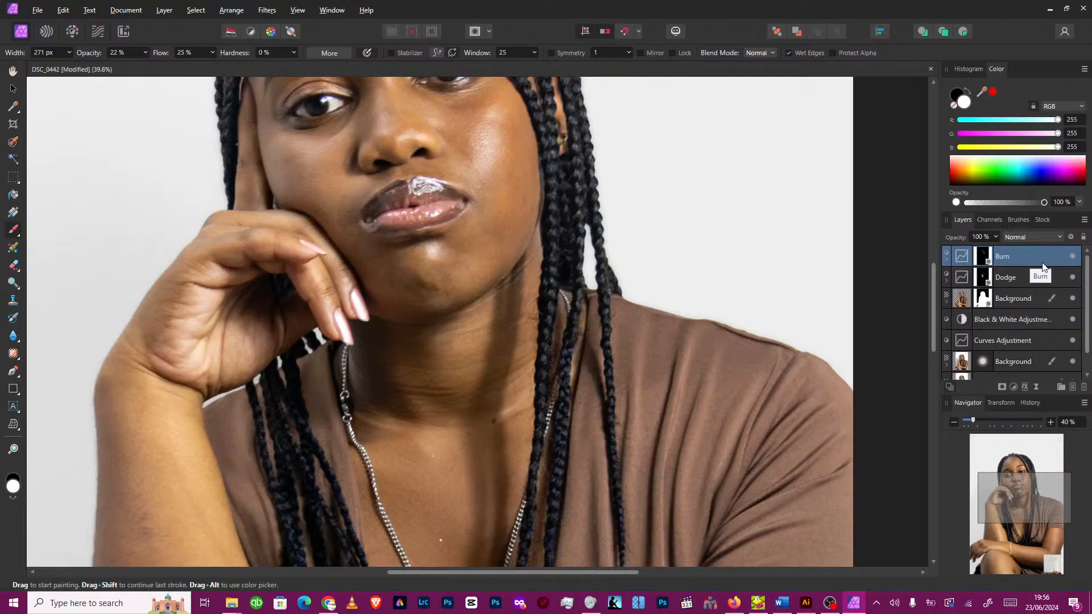
{"action": "key", "text": "ctrl+shift+alt+e"}
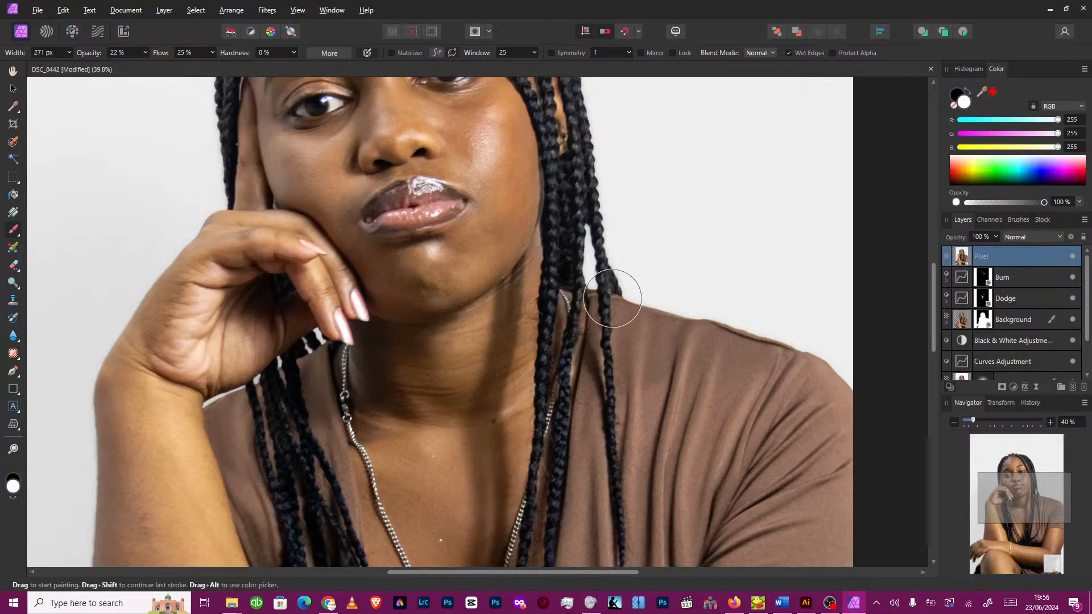
{"action": "scroll", "coordinate": [613, 298], "scroll_direction": "down", "scroll_amount": 1}
{"action": "scroll", "coordinate": [612, 299], "scroll_direction": "up", "scroll_amount": 5}
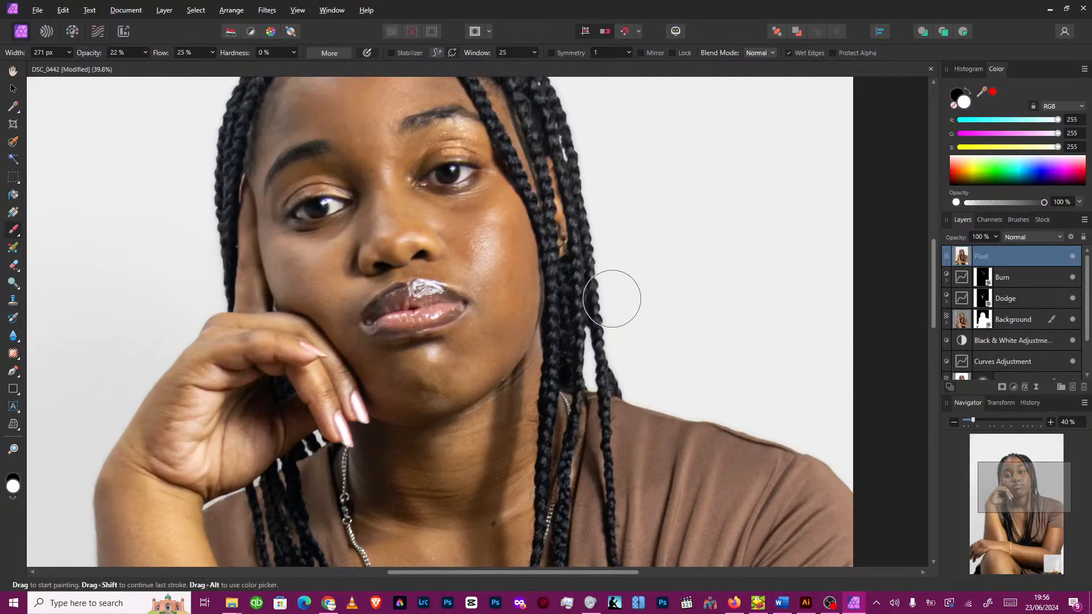
Step: Apply Frequency Separation to the merged pixel layer using the Gaussian method with a 10.3 px radius
{"action": "scroll", "coordinate": [612, 298], "scroll_direction": "up", "scroll_amount": 1}
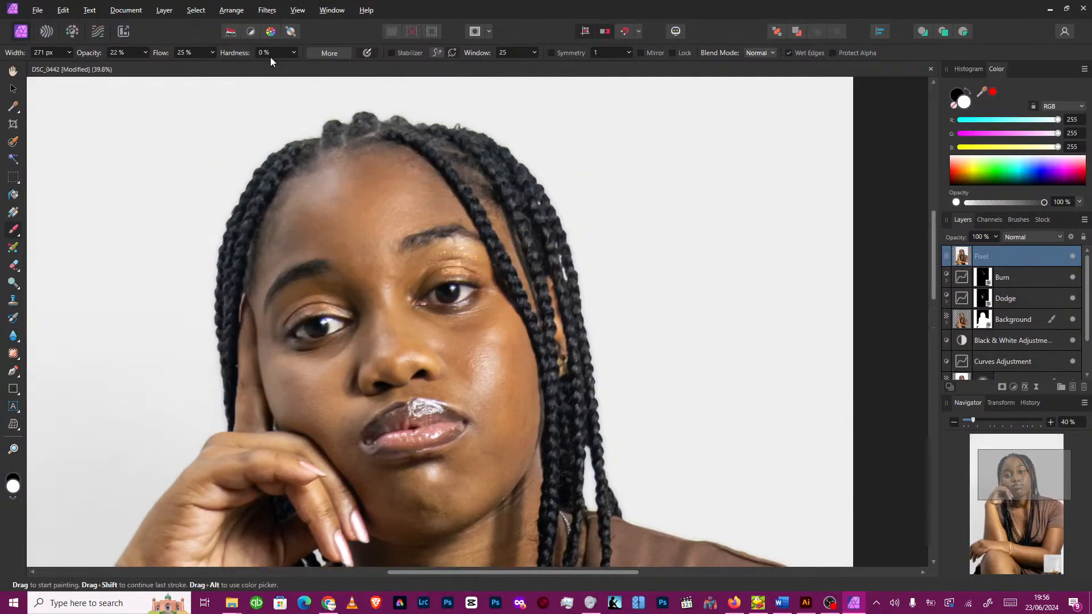
{"action": "left_click", "coordinate": [265, 11]}
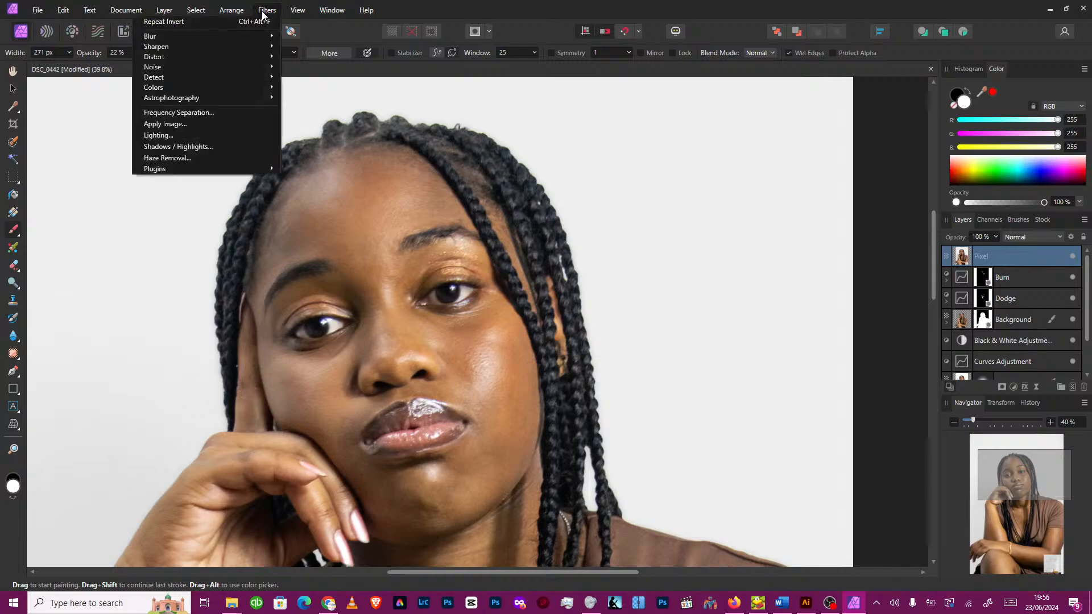
{"action": "left_click", "coordinate": [234, 115]}
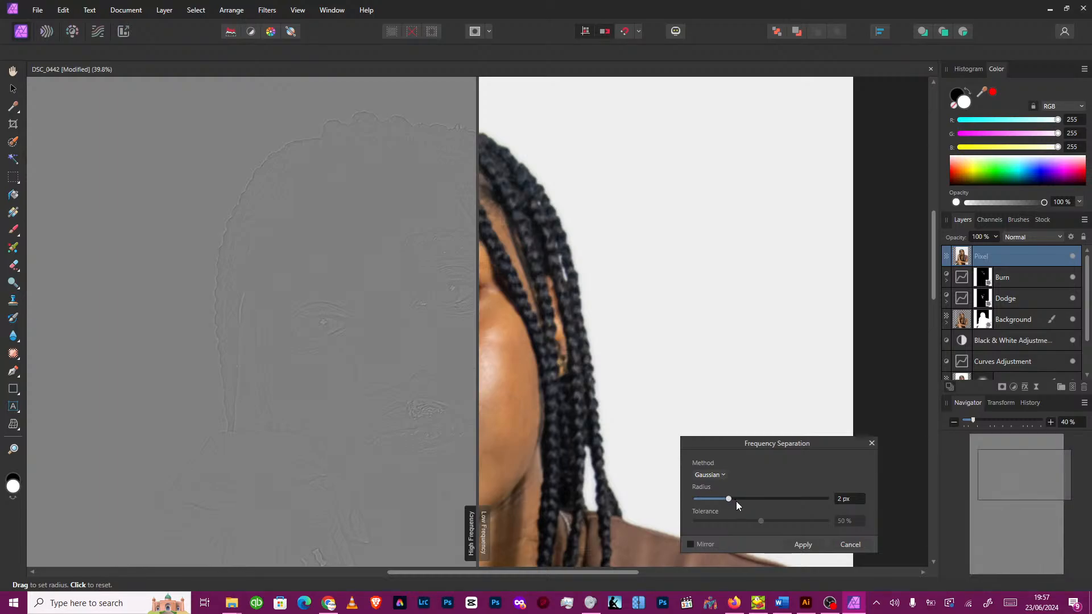
{"action": "left_click_drag", "start_coordinate": [738, 498], "coordinate": [753, 497]}
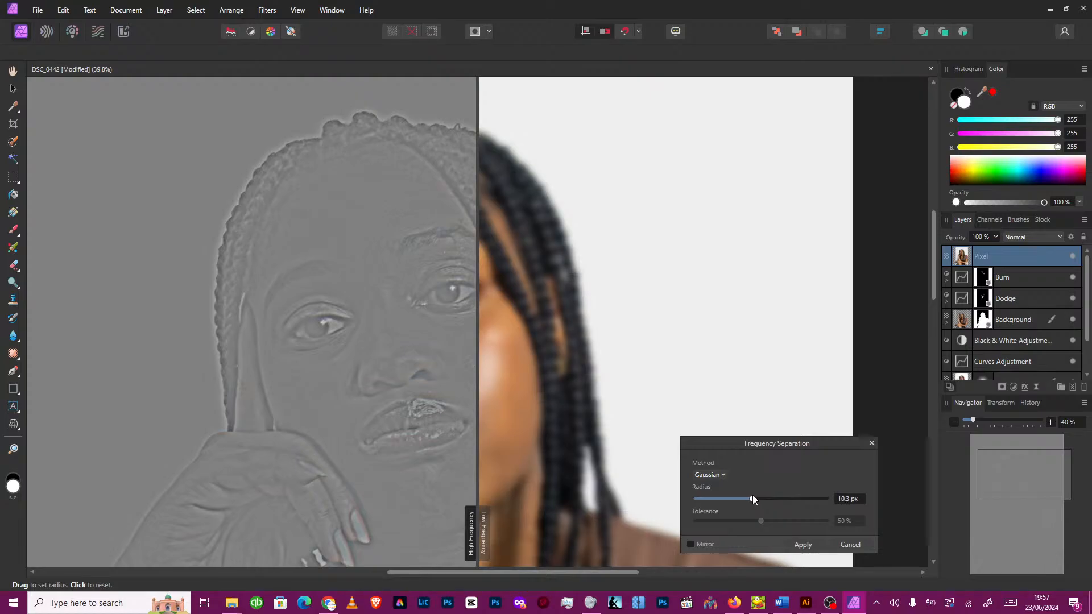
{"action": "left_click", "coordinate": [803, 545]}
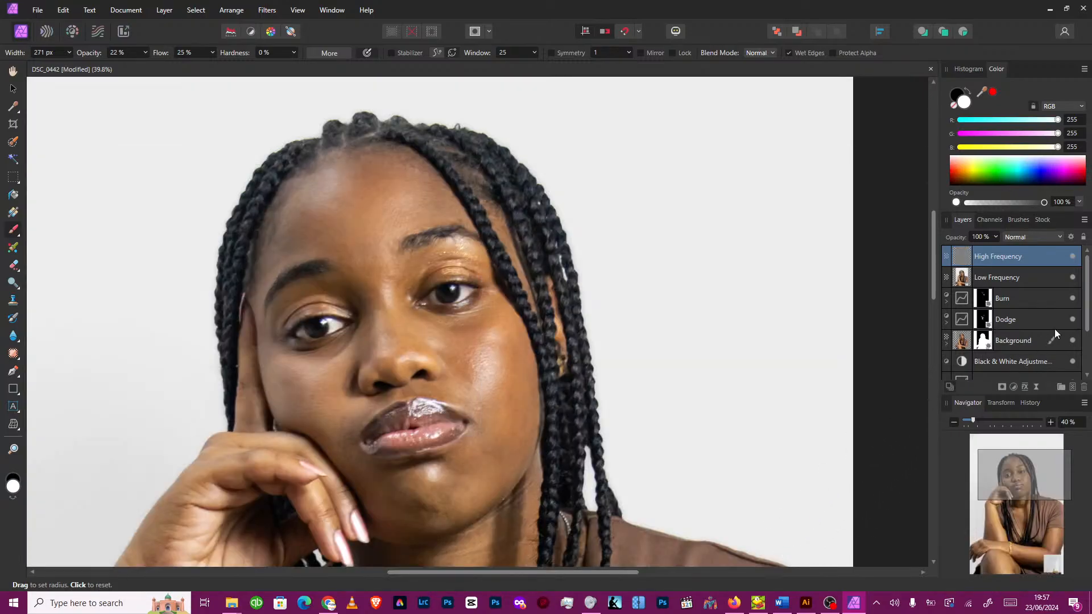
Step: Switch the High Frequency and Low Frequency layers off and on to compare what each contributes
{"action": "left_click", "coordinate": [1074, 260]}
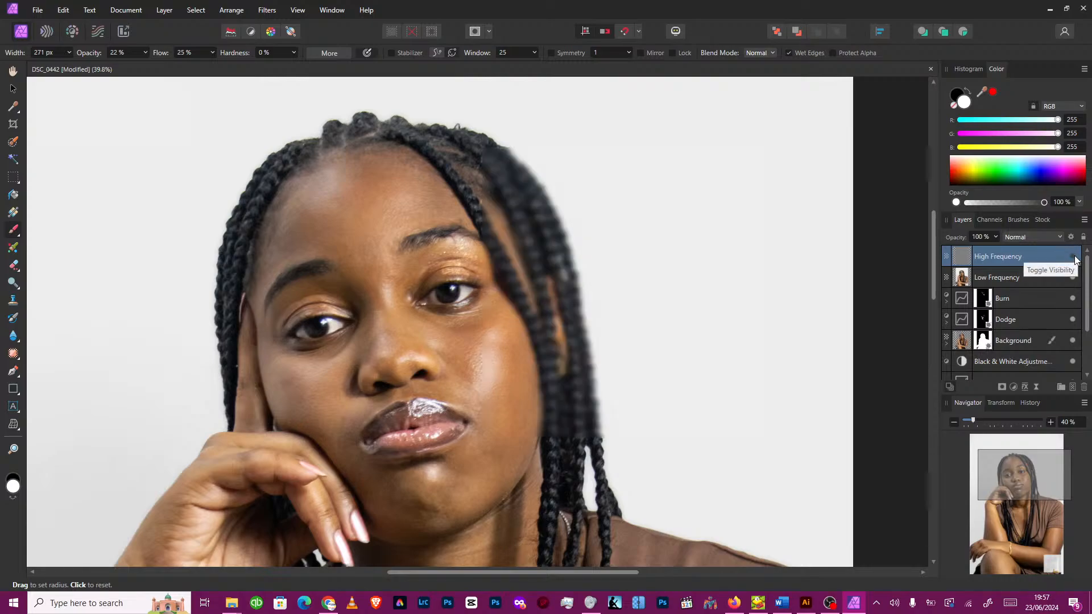
{"action": "left_click", "coordinate": [1074, 257]}
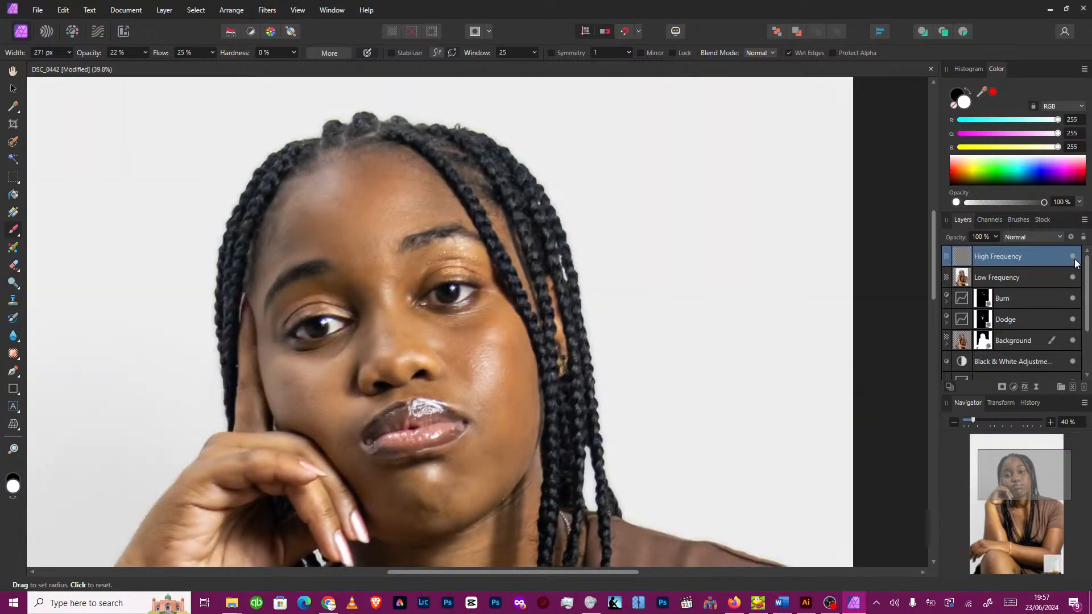
{"action": "left_click", "coordinate": [1072, 279]}
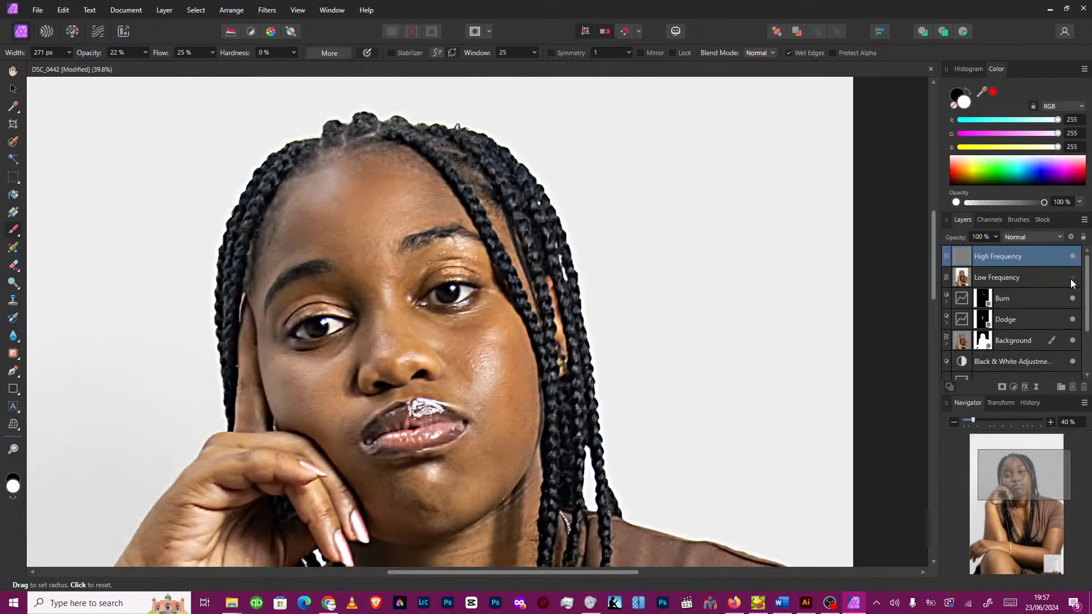
{"action": "left_click", "coordinate": [1073, 280]}
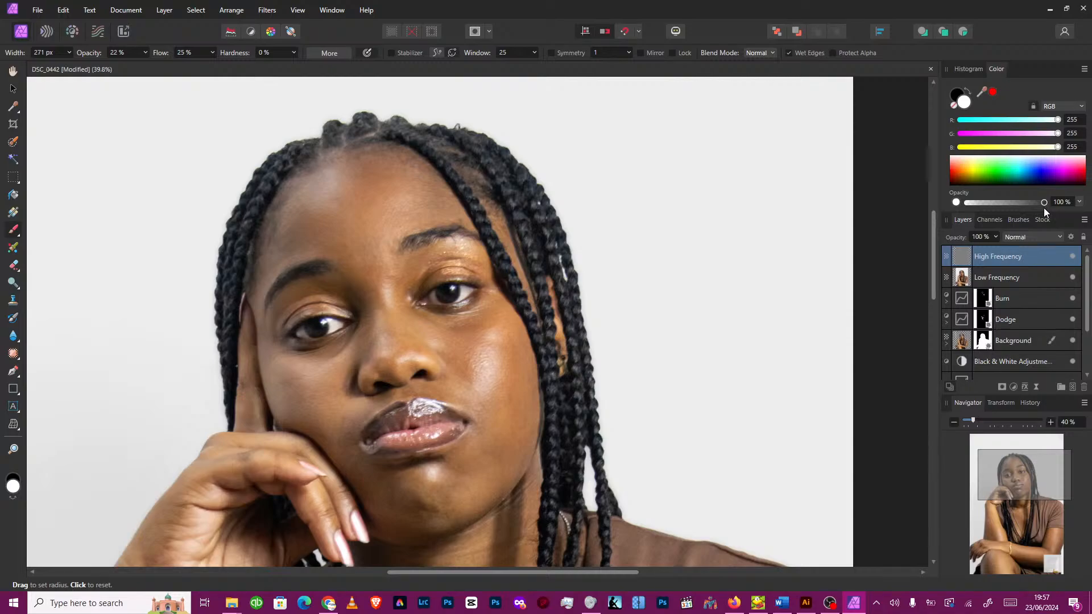
Step: Try reducing the colour opacity to 31% and compare the portrait with the High Frequency layer off and on
{"action": "left_click", "coordinate": [1079, 202]}
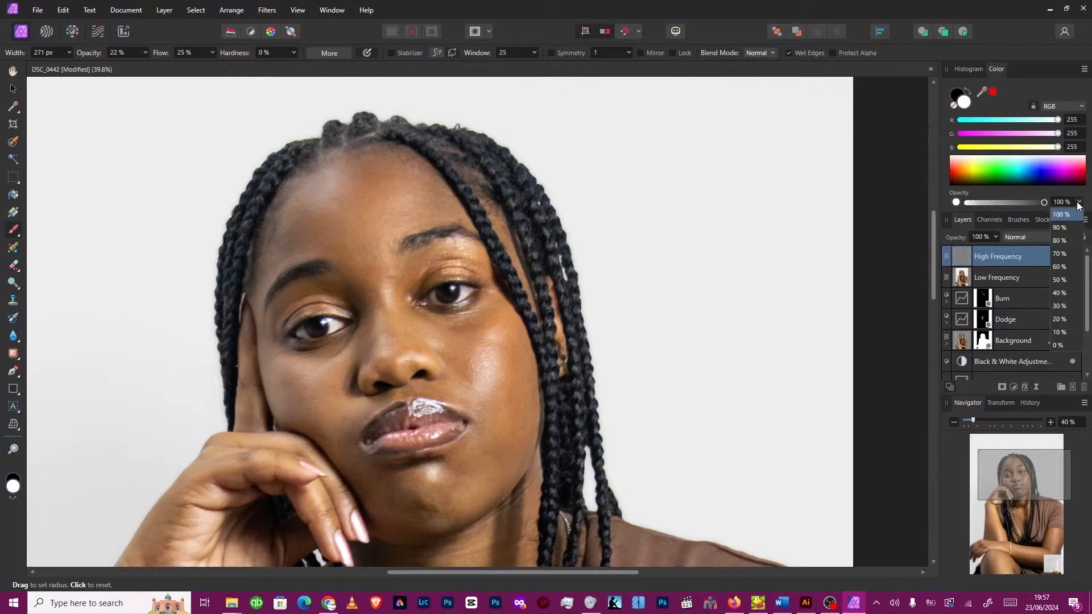
{"action": "left_click", "coordinate": [1071, 254]}
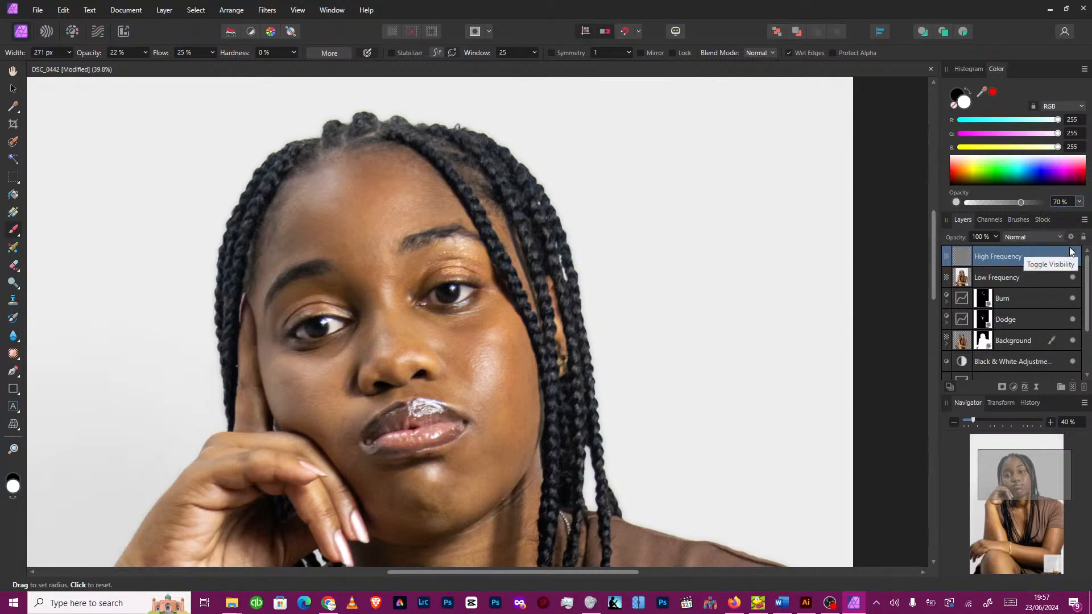
{"action": "left_click_drag", "start_coordinate": [1019, 202], "coordinate": [975, 203]}
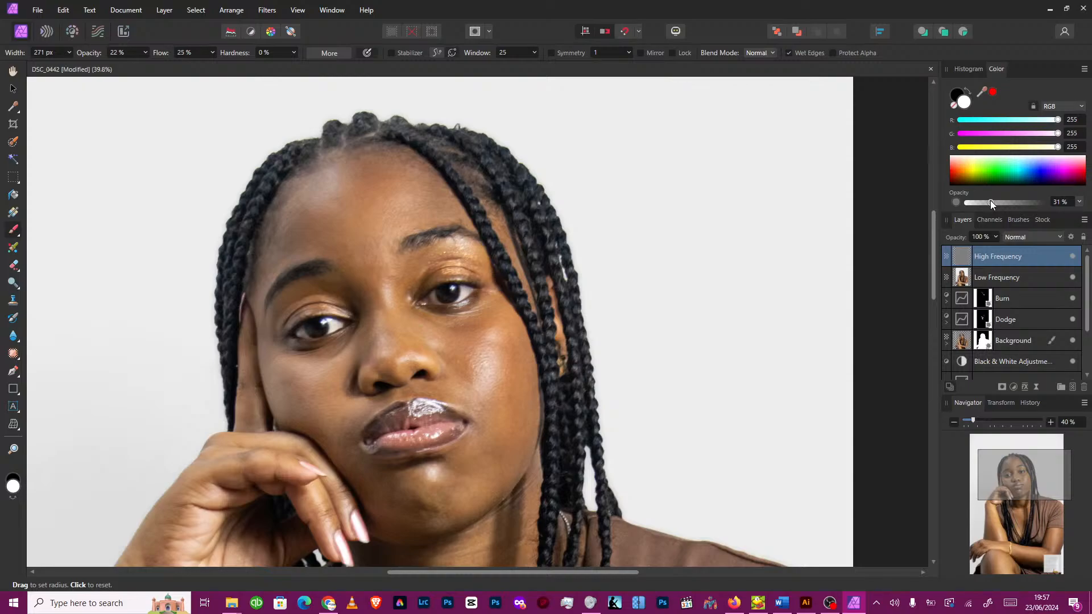
{"action": "left_click", "coordinate": [1074, 257]}
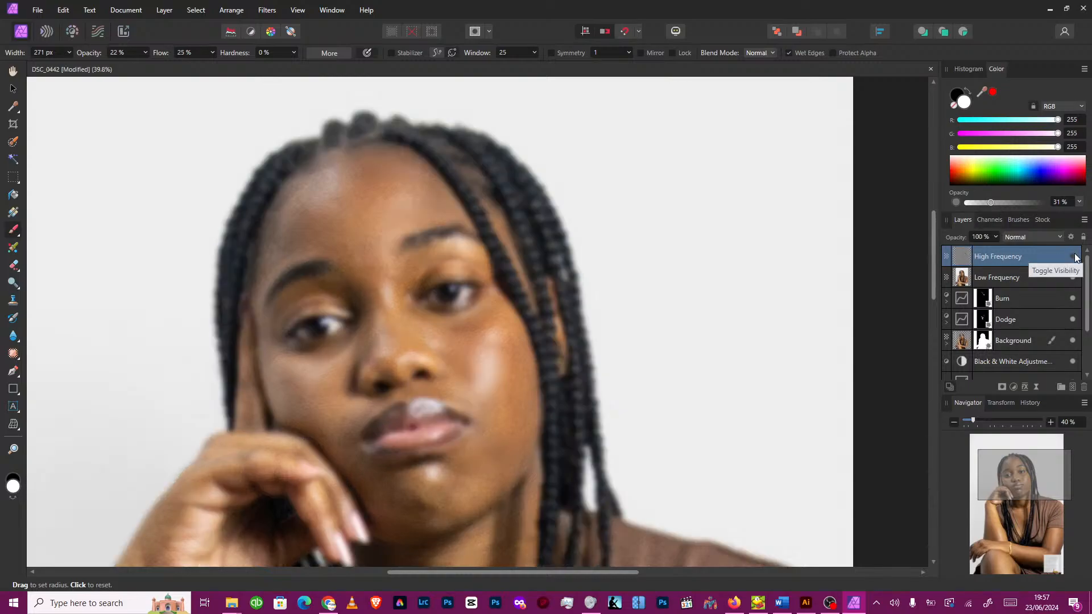
{"action": "left_click", "coordinate": [1074, 257]}
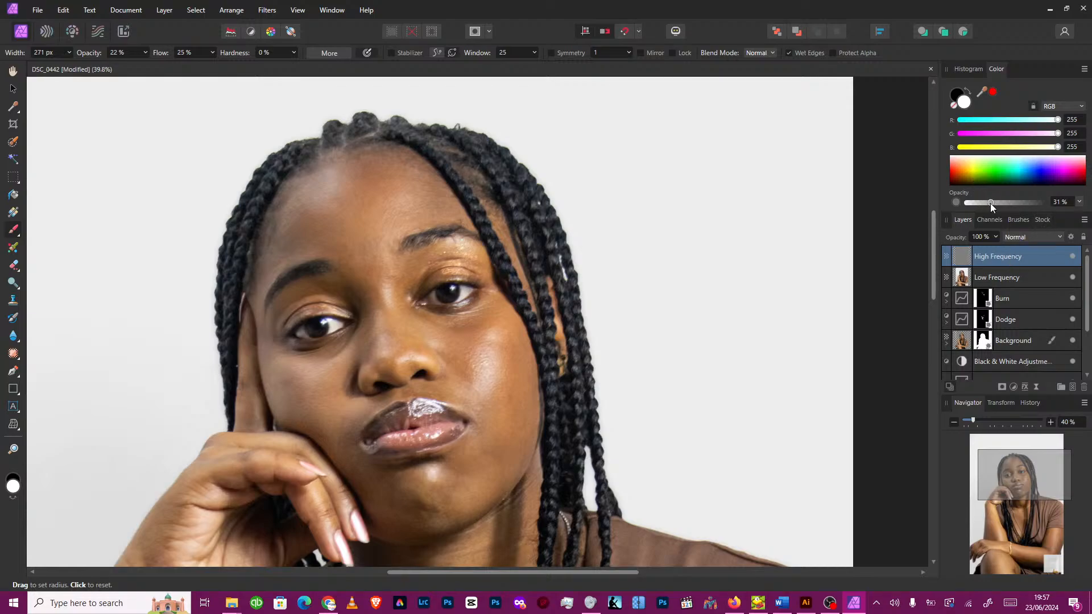
Step: Try a colour opacity of 0% and compare the portrait with each frequency layer hidden and shown
{"action": "left_click_drag", "start_coordinate": [991, 204], "coordinate": [942, 217]}
{"action": "left_click", "coordinate": [1074, 258]}
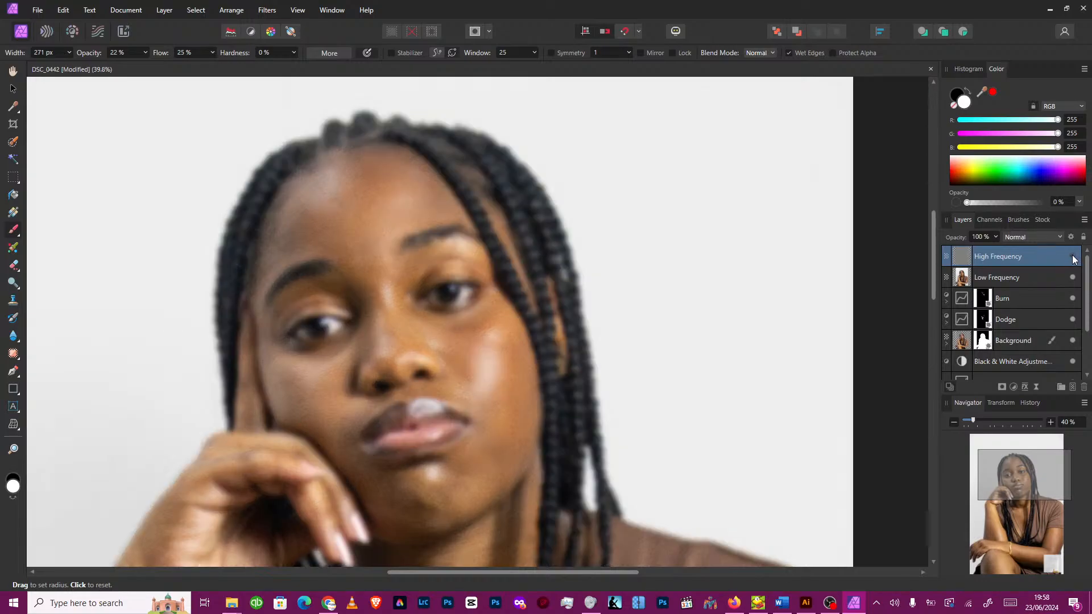
{"action": "left_click", "coordinate": [1074, 258]}
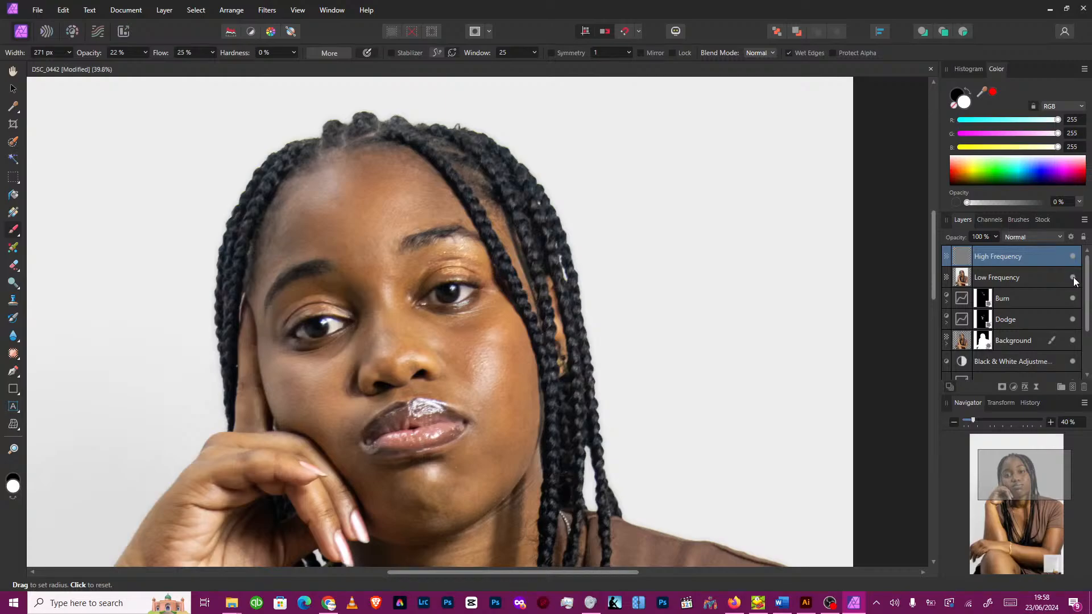
{"action": "left_click", "coordinate": [1075, 278]}
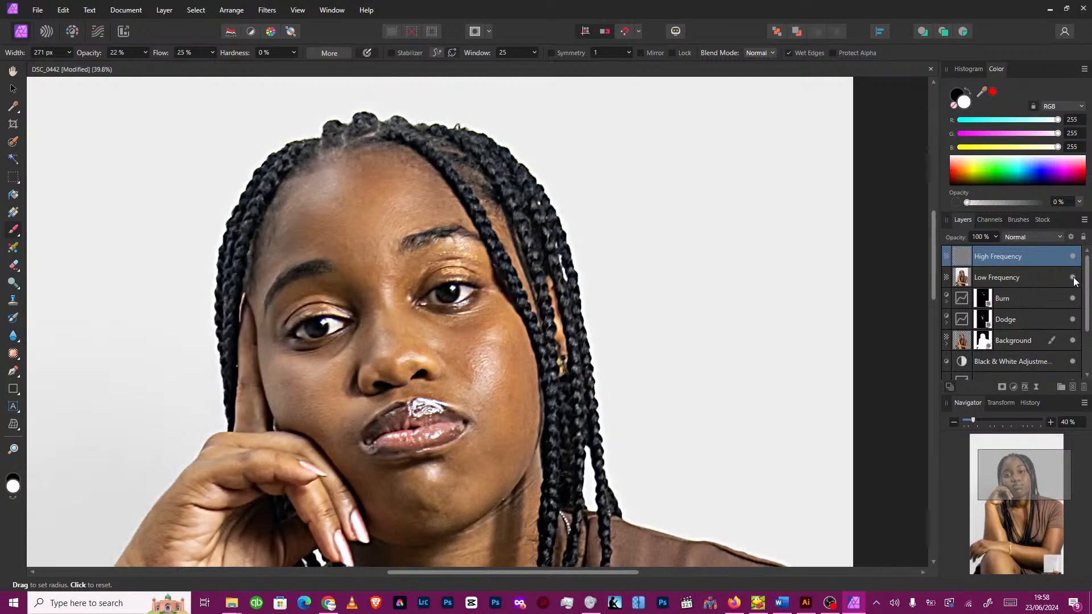
{"action": "left_click", "coordinate": [1074, 278]}
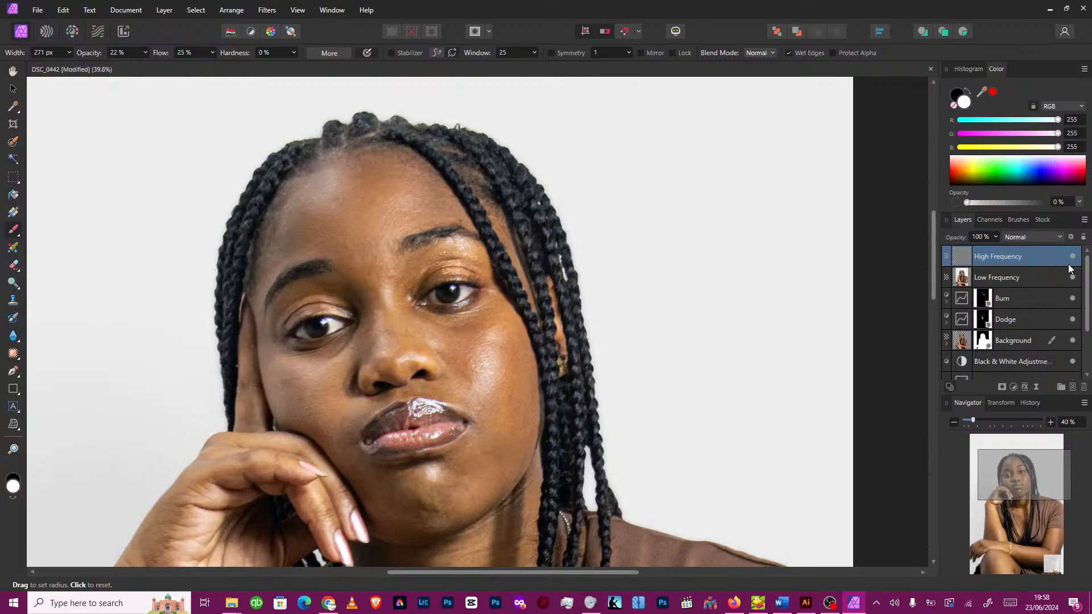
Step: Return the colour opacity to 100%, then try lowering and restoring it with the Low Frequency layer selected
{"action": "left_click_drag", "start_coordinate": [967, 202], "coordinate": [1044, 216]}
{"action": "left_click", "coordinate": [1051, 278]}
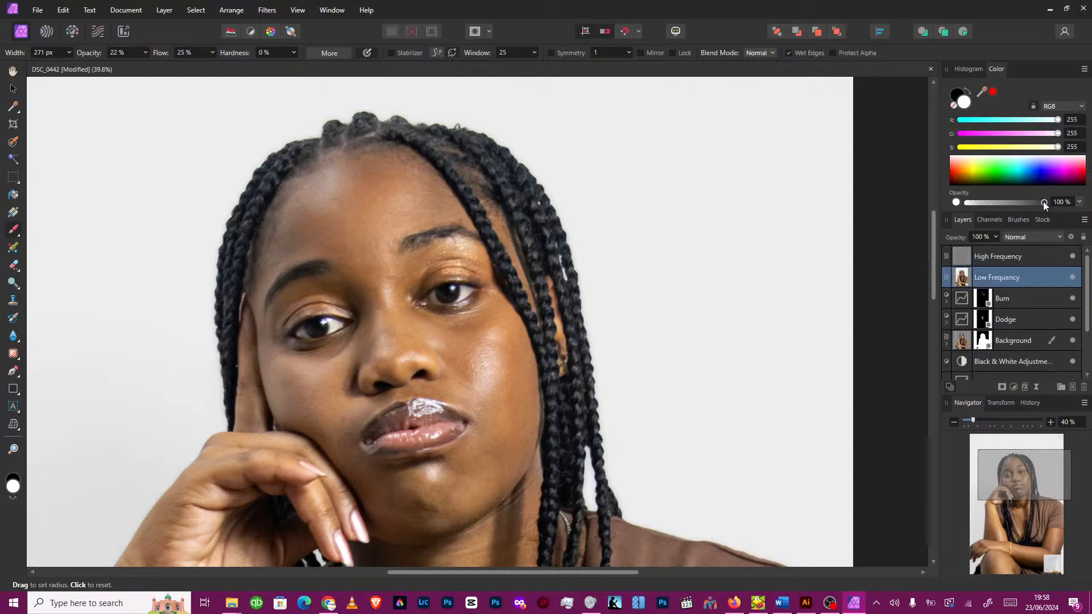
{"action": "left_click_drag", "start_coordinate": [1044, 201], "coordinate": [995, 204]}
{"action": "left_click_drag", "start_coordinate": [985, 204], "coordinate": [1043, 202]}
Step: Try a colour opacity of 60% with the High Frequency layer selected, then dismiss the Low Frequency layer's visibility options
{"action": "left_click", "coordinate": [962, 257]}
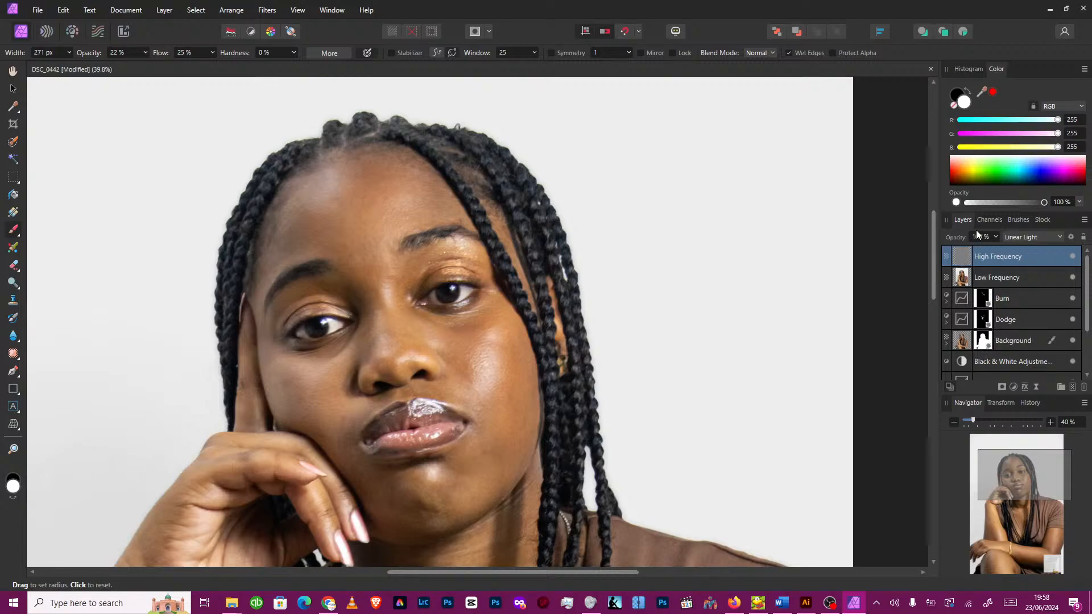
{"action": "left_click", "coordinate": [1079, 202]}
{"action": "left_click", "coordinate": [1070, 267]}
{"action": "left_click", "coordinate": [1070, 272]}
{"action": "right_click", "coordinate": [1070, 273]}
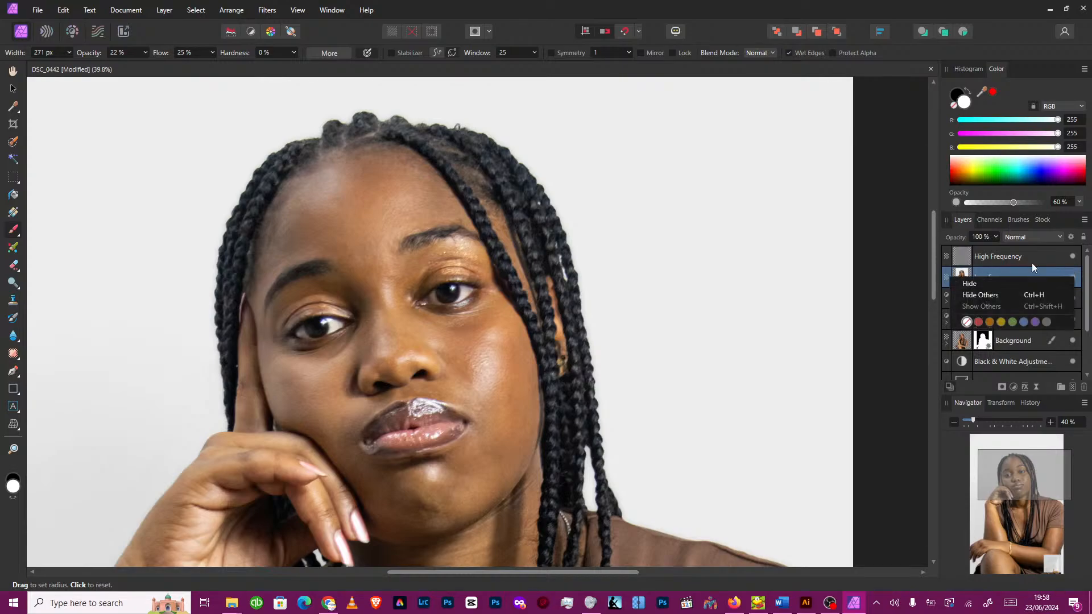
{"action": "left_click", "coordinate": [995, 193]}
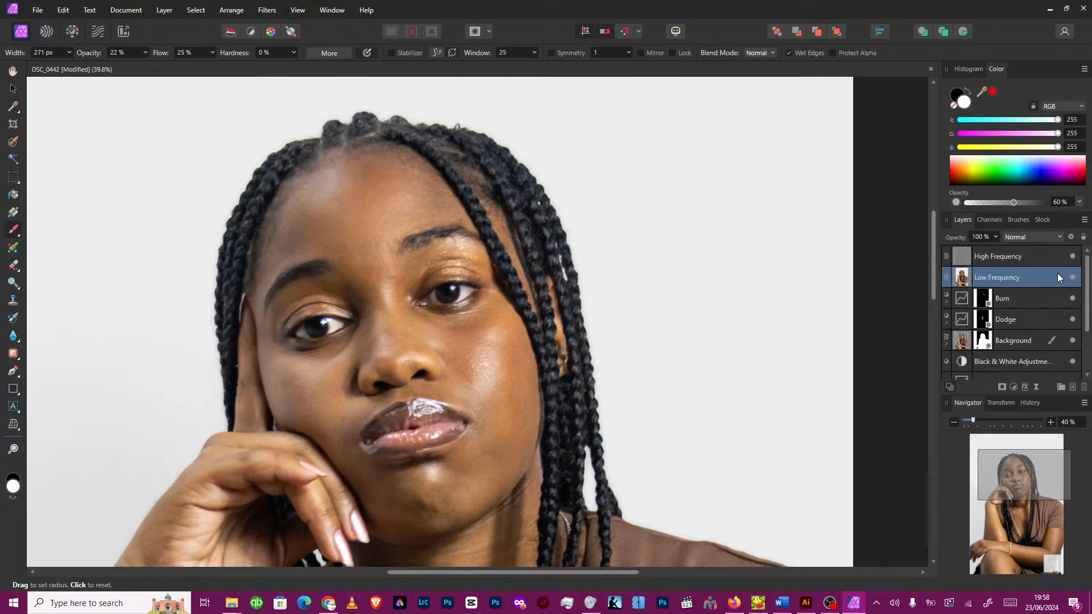
Step: Toggle the frequency layers' visibility and try lowering the colour opacity again with the High Frequency layer selected
{"action": "left_click", "coordinate": [1072, 256]}
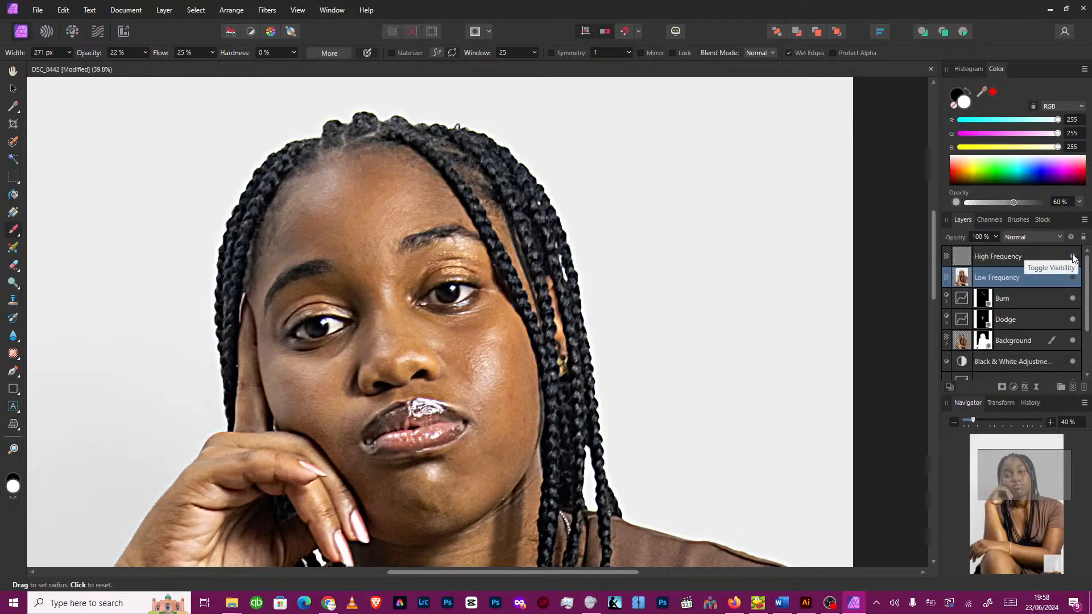
{"action": "left_click", "coordinate": [1073, 257]}
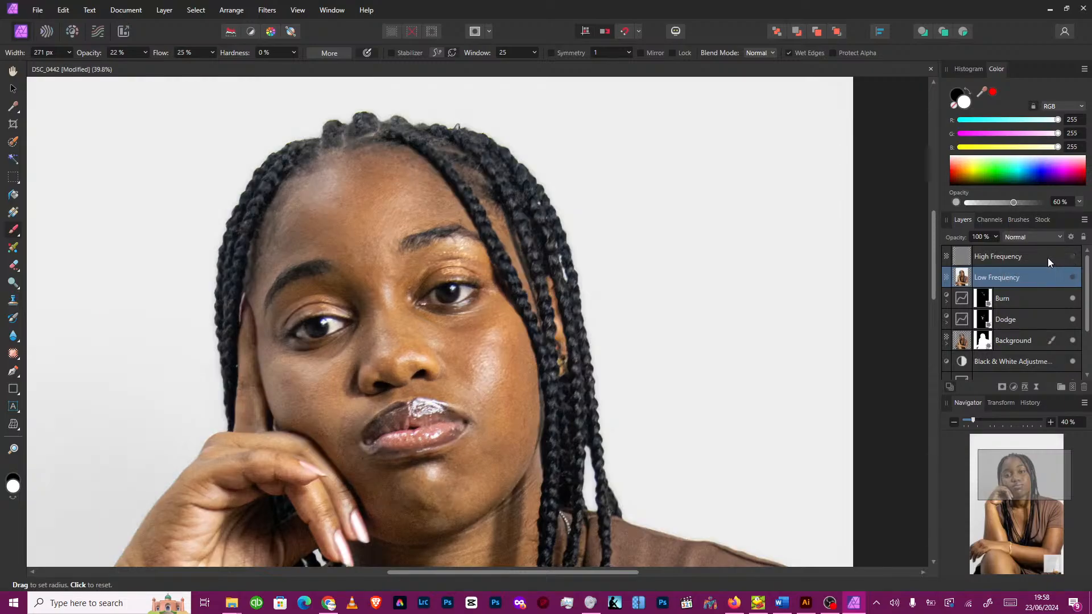
{"action": "left_click", "coordinate": [1048, 258]}
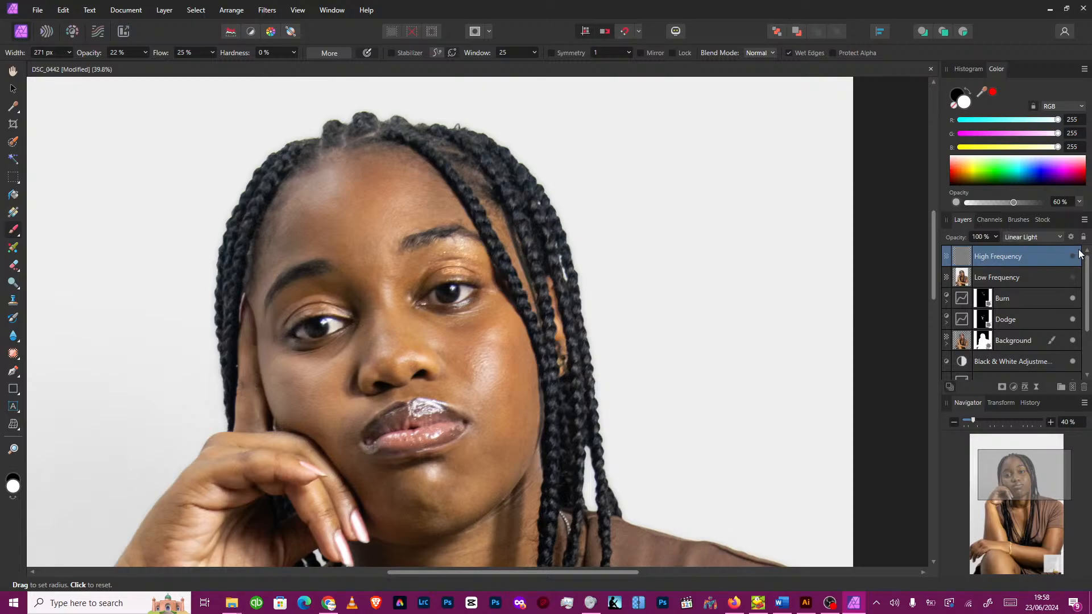
{"action": "left_click", "coordinate": [1073, 258]}
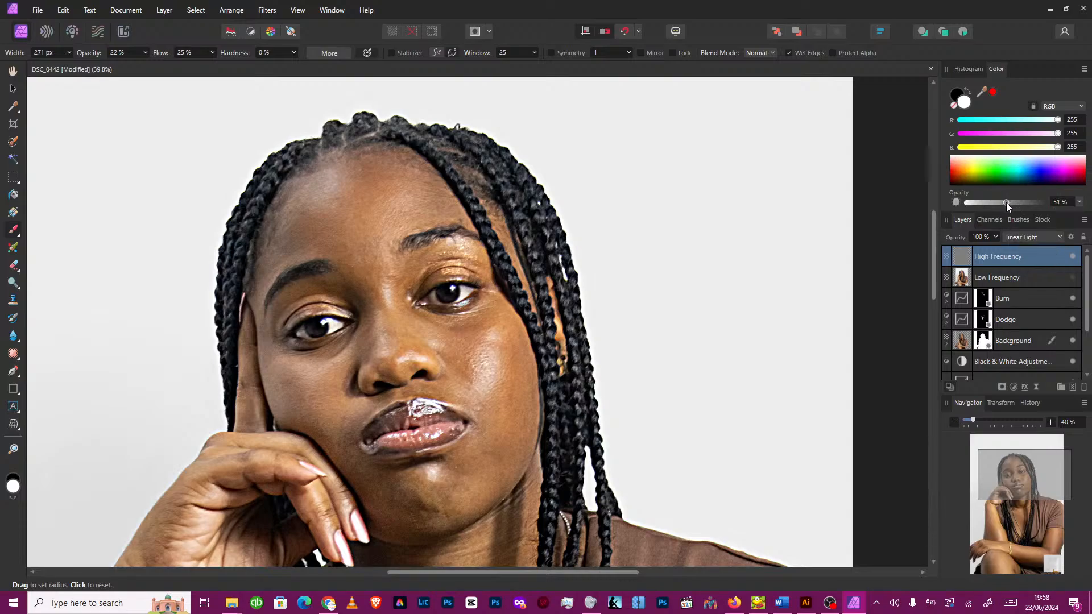
{"action": "left_click_drag", "start_coordinate": [1006, 202], "coordinate": [937, 221]}
{"action": "mouse_move", "coordinate": [972, 200]}
{"action": "left_mouse_down"}
{"action": "mouse_move", "coordinate": [1047, 200]}
{"action": "mouse_move", "coordinate": [663, 124]}
{"action": "mouse_move", "coordinate": [979, 195]}
{"action": "left_mouse_up"}
Step: Try lowering the High Frequency layer's opacity to about 18%, then restore it to 100%
{"action": "double_click", "coordinate": [1046, 259]}
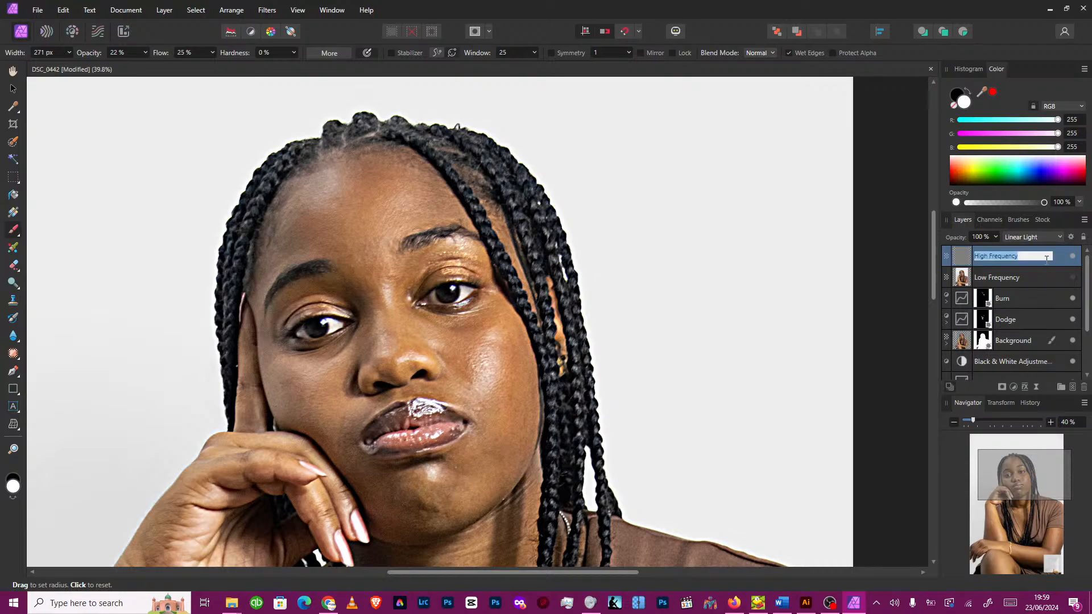
{"action": "left_click", "coordinate": [996, 237]}
{"action": "left_click_drag", "start_coordinate": [995, 250], "coordinate": [932, 265]}
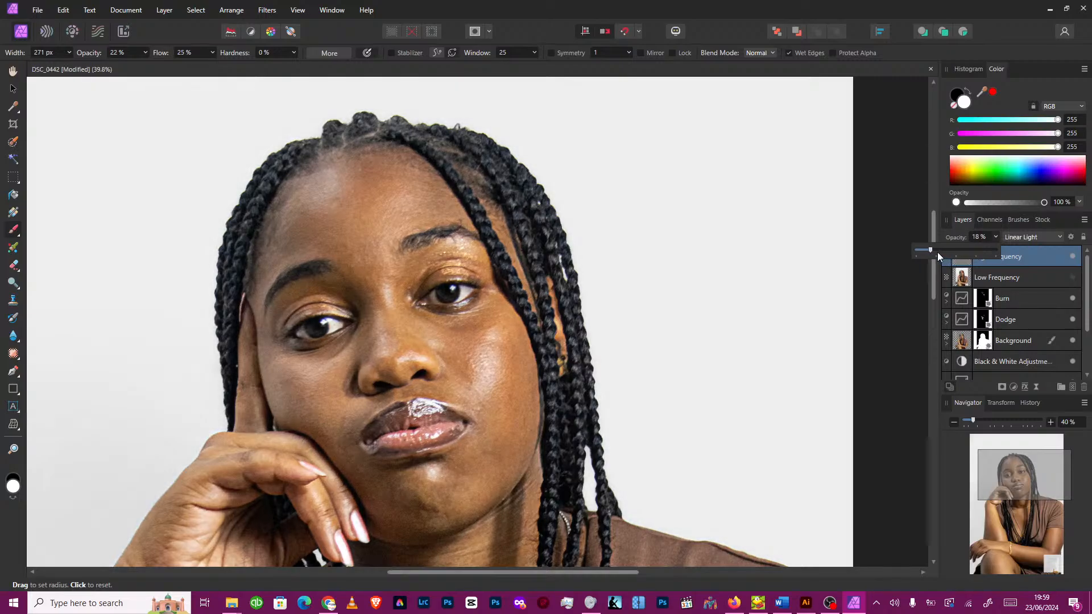
{"action": "left_click_drag", "start_coordinate": [945, 254], "coordinate": [1053, 257]}
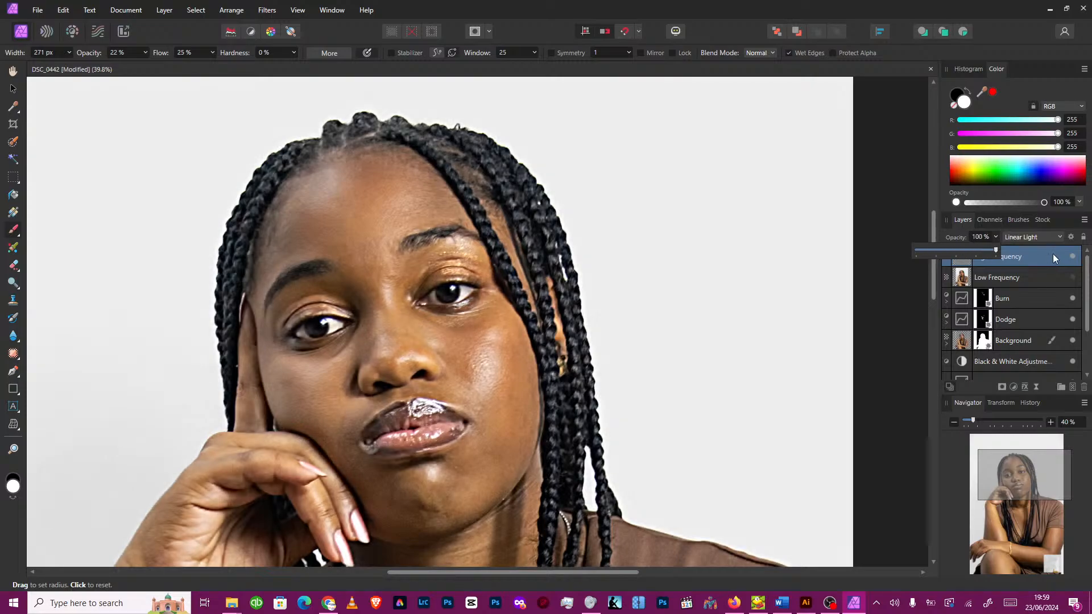
Step: Set the High Frequency layer's opacity to 81%
{"action": "double_click", "coordinate": [1000, 256]}
{"action": "left_click", "coordinate": [997, 236]}
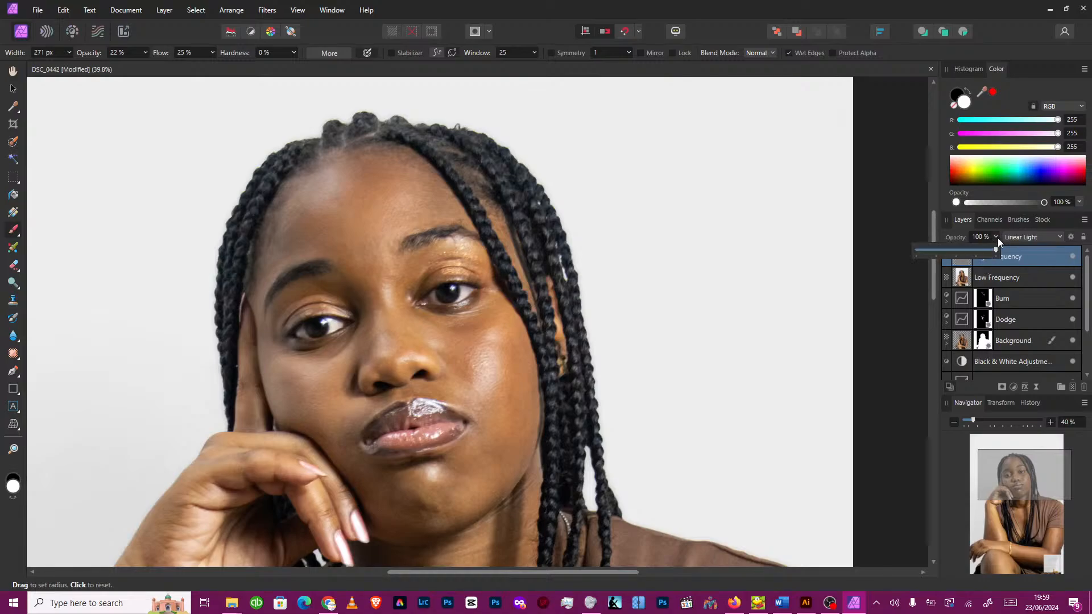
{"action": "mouse_move", "coordinate": [995, 249]}
{"action": "left_mouse_down"}
{"action": "mouse_move", "coordinate": [943, 254]}
{"action": "mouse_move", "coordinate": [991, 250]}
{"action": "left_mouse_up"}
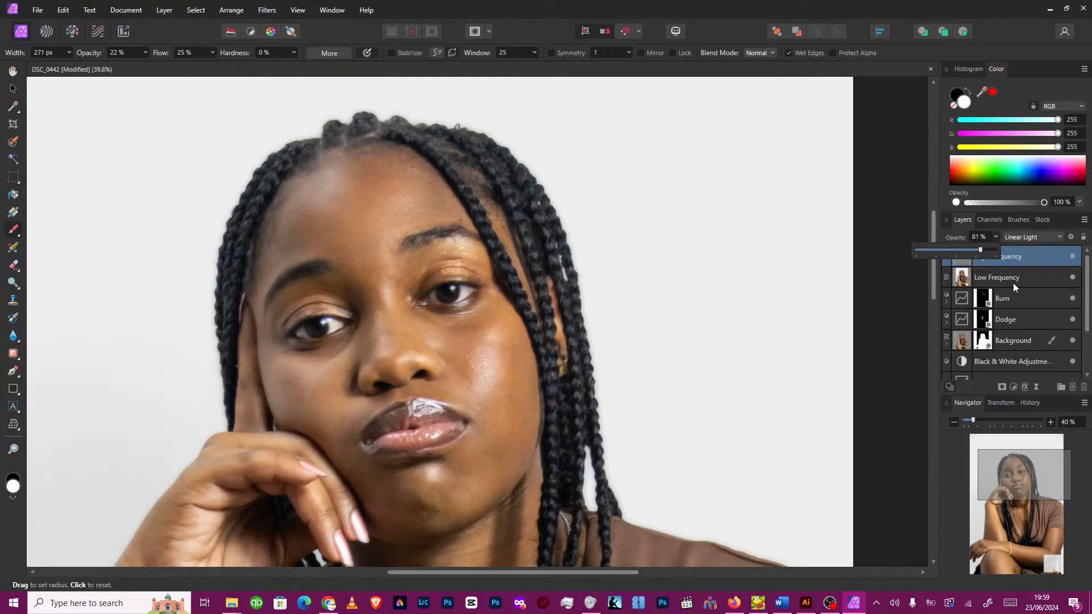
Step: Set the Low Frequency layer's opacity to 86% and inspect the skin across the face and neck
{"action": "left_click", "coordinate": [1034, 277]}
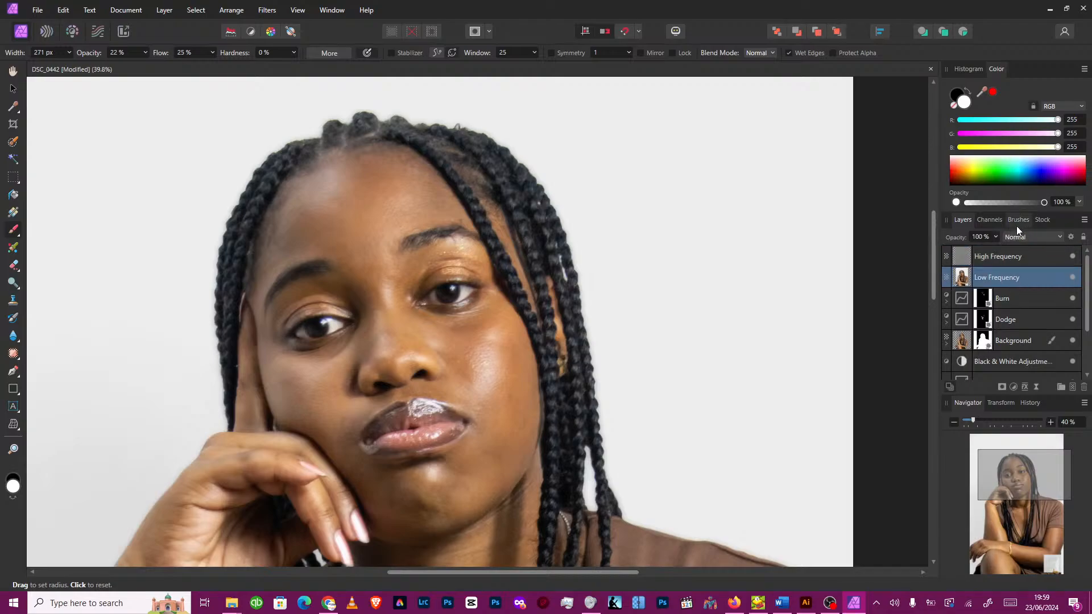
{"action": "left_click", "coordinate": [996, 236]}
{"action": "mouse_move", "coordinate": [992, 251]}
{"action": "left_mouse_down"}
{"action": "mouse_move", "coordinate": [817, 247]}
{"action": "mouse_move", "coordinate": [985, 248]}
{"action": "left_mouse_up"}
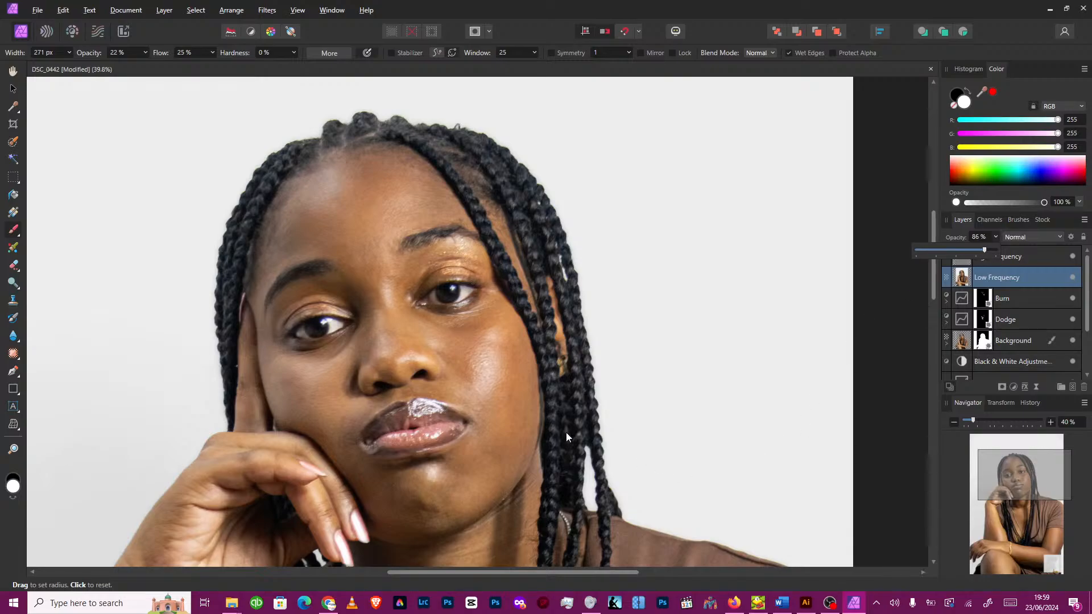
{"action": "scroll", "coordinate": [537, 392], "scroll_direction": "down", "scroll_amount": 5}
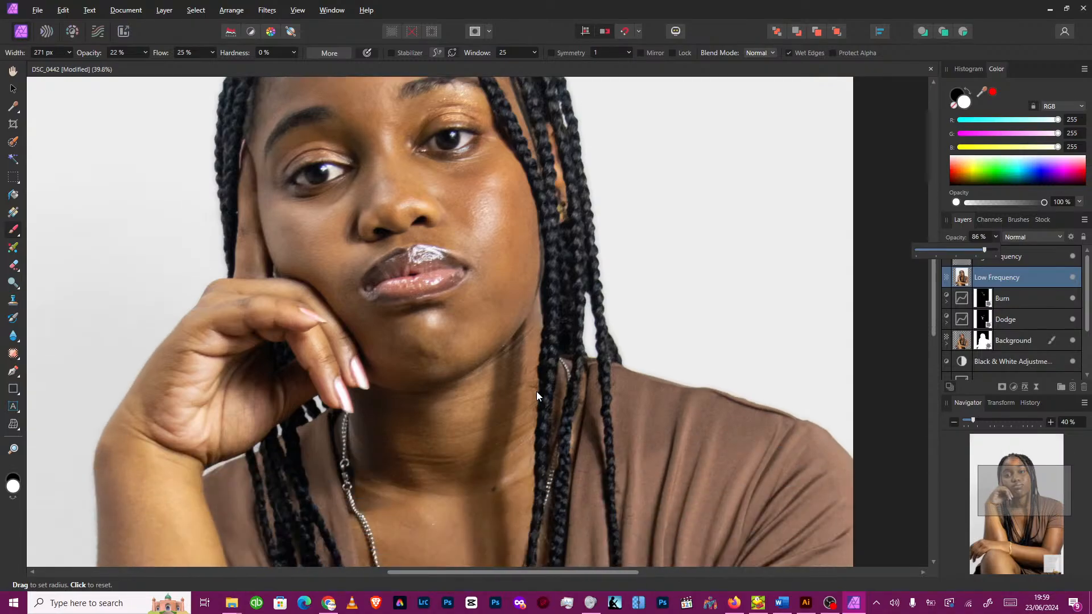
{"action": "scroll", "coordinate": [537, 391], "scroll_direction": "up", "scroll_amount": 6}
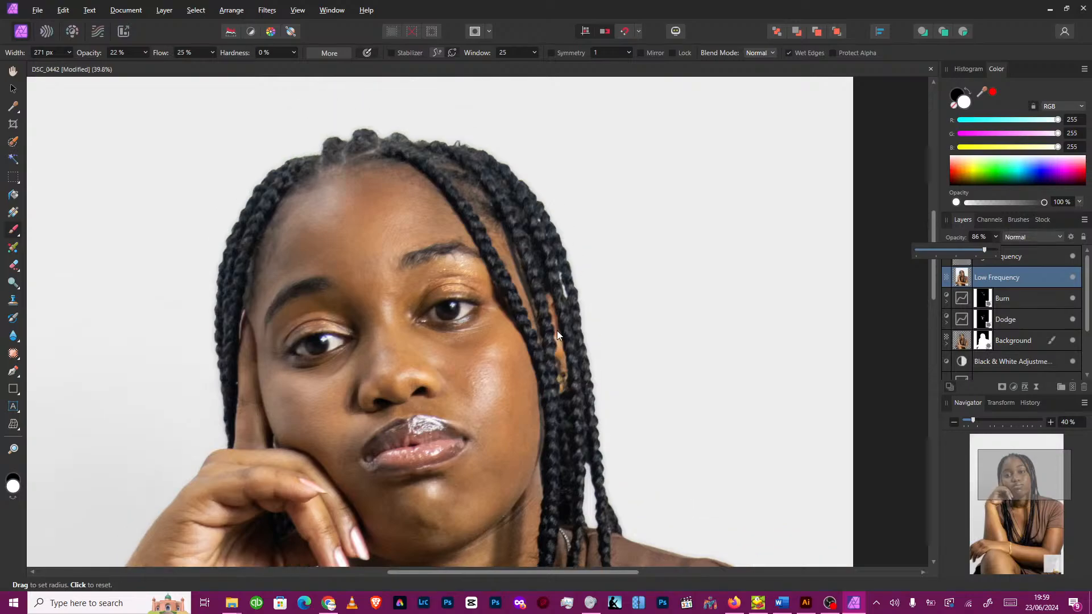
Step: Examine the smoothed skin across the whole portrait, including the cutout edges around the resting hand and knee up close
{"action": "scroll", "coordinate": [557, 330], "scroll_direction": "down", "scroll_amount": 4}
{"action": "scroll", "coordinate": [558, 330], "scroll_direction": "down", "scroll_amount": 2}
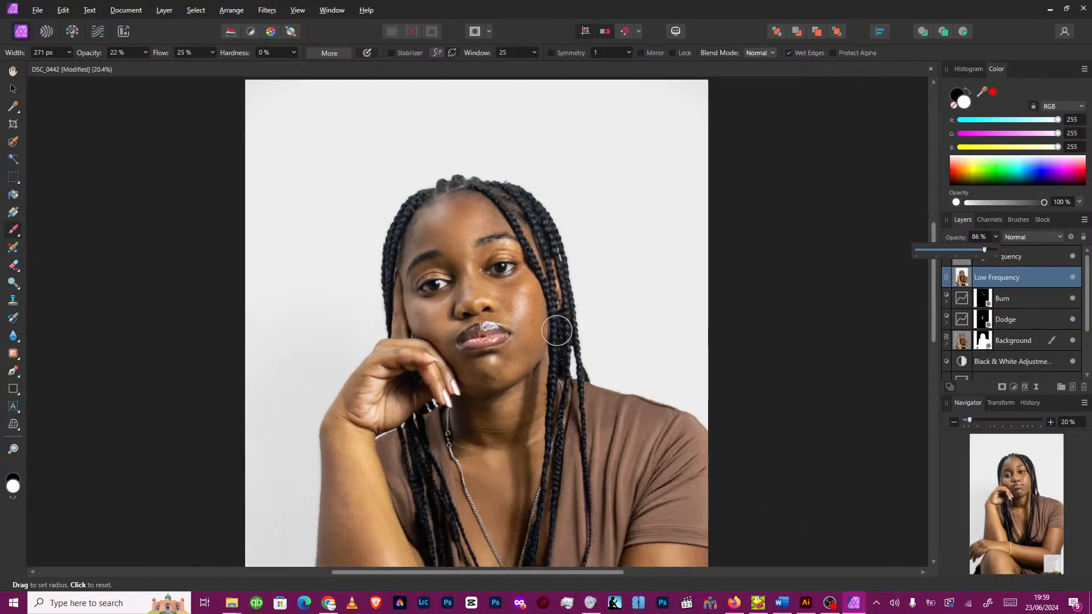
{"action": "scroll", "coordinate": [557, 331], "scroll_direction": "up", "scroll_amount": 2}
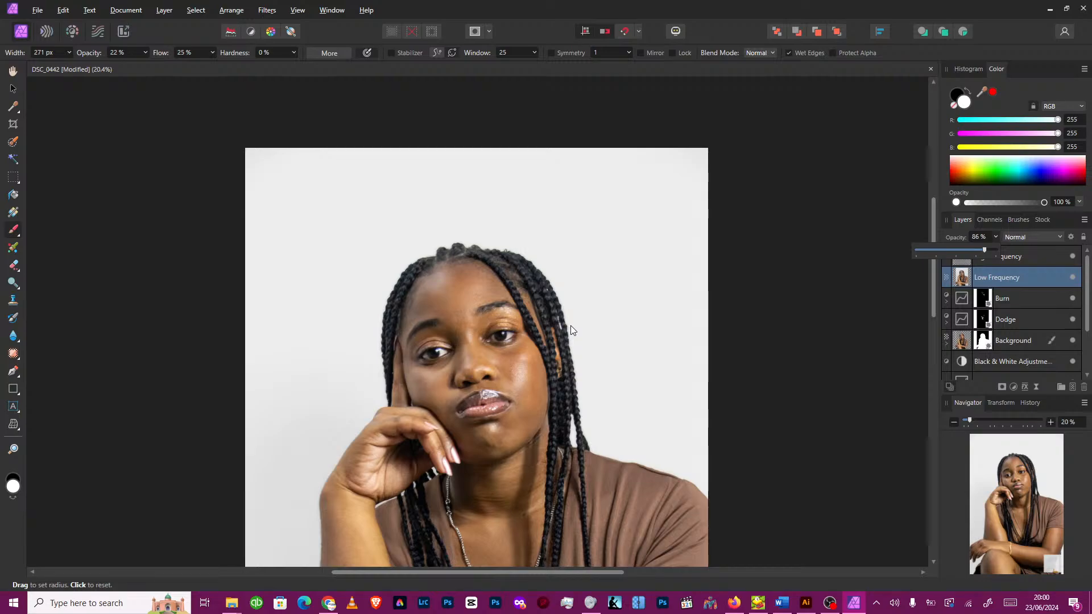
{"action": "scroll", "coordinate": [518, 412], "scroll_direction": "down", "scroll_amount": 5}
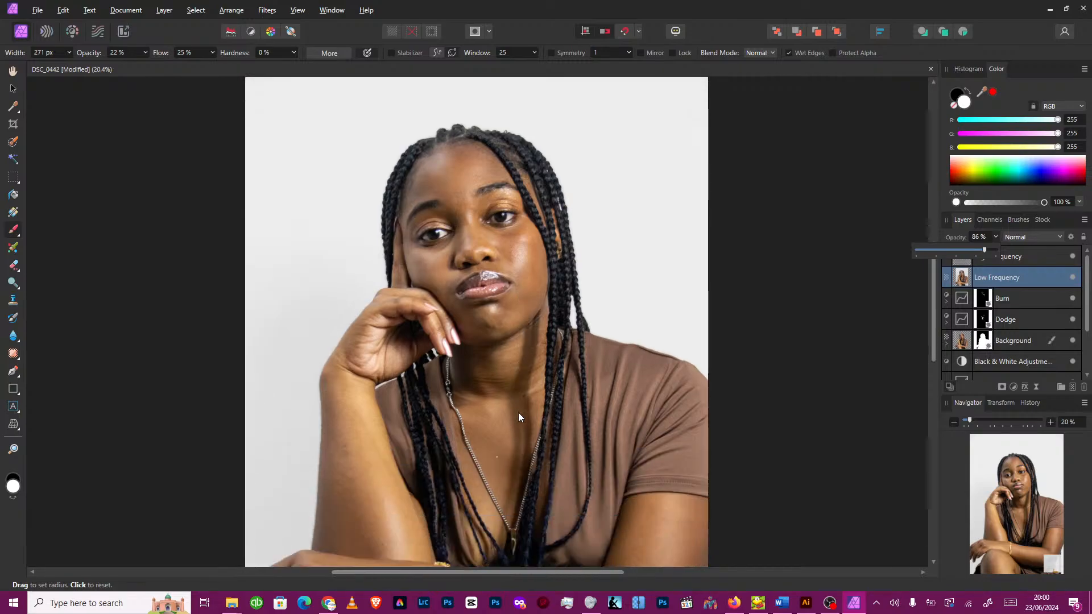
{"action": "scroll", "coordinate": [518, 416], "scroll_direction": "down", "scroll_amount": 2}
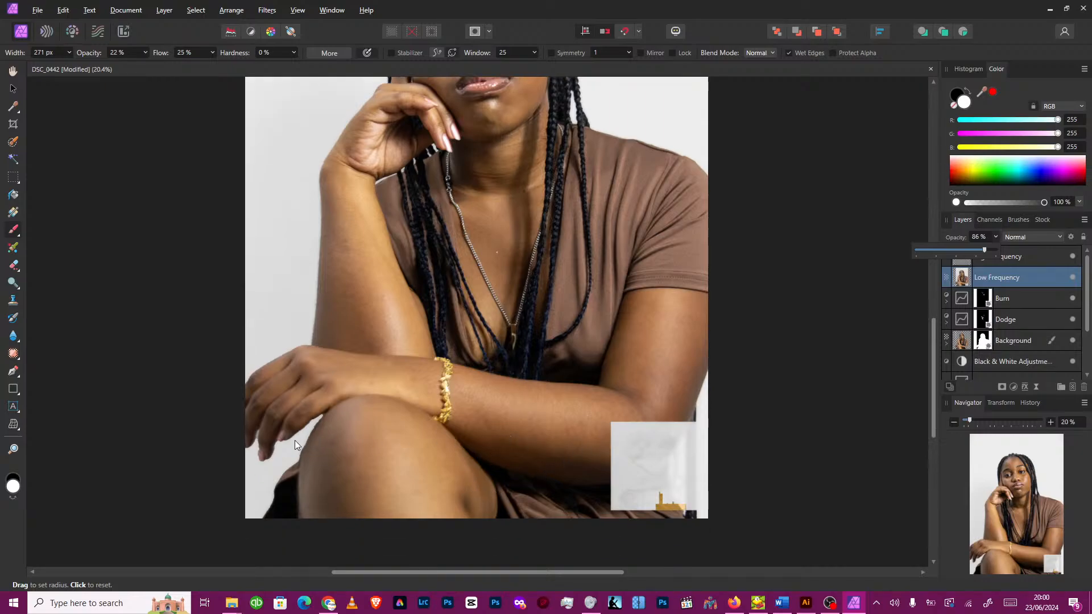
{"action": "scroll", "coordinate": [295, 441], "scroll_direction": "up", "scroll_amount": 1}
{"action": "scroll", "coordinate": [296, 469], "scroll_direction": "up", "scroll_amount": 2, "text": "ctrl"}
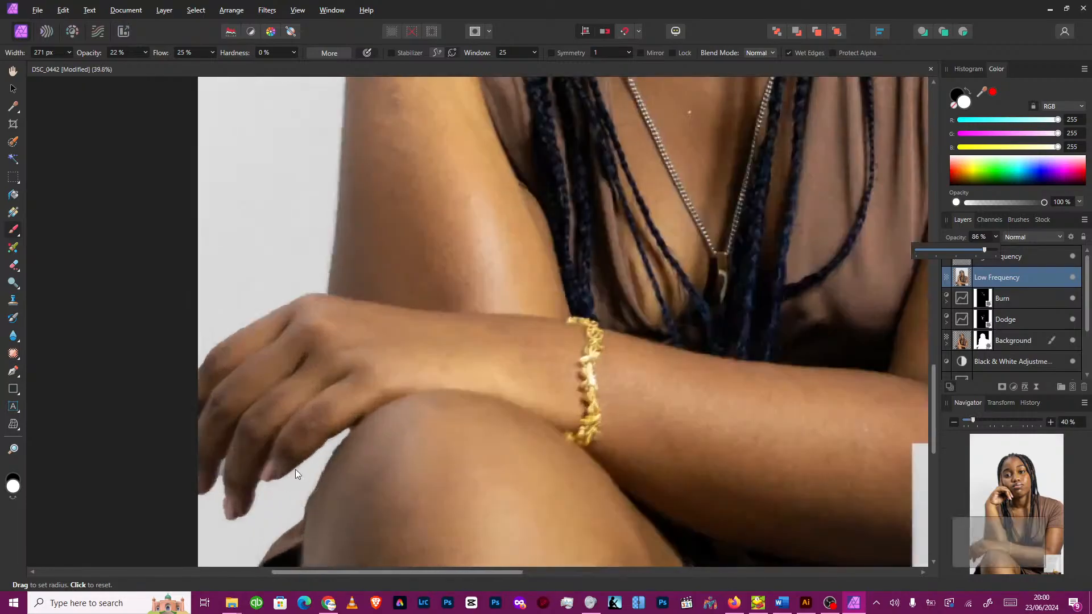
{"action": "scroll", "coordinate": [296, 469], "scroll_direction": "up", "scroll_amount": 3, "text": "ctrl"}
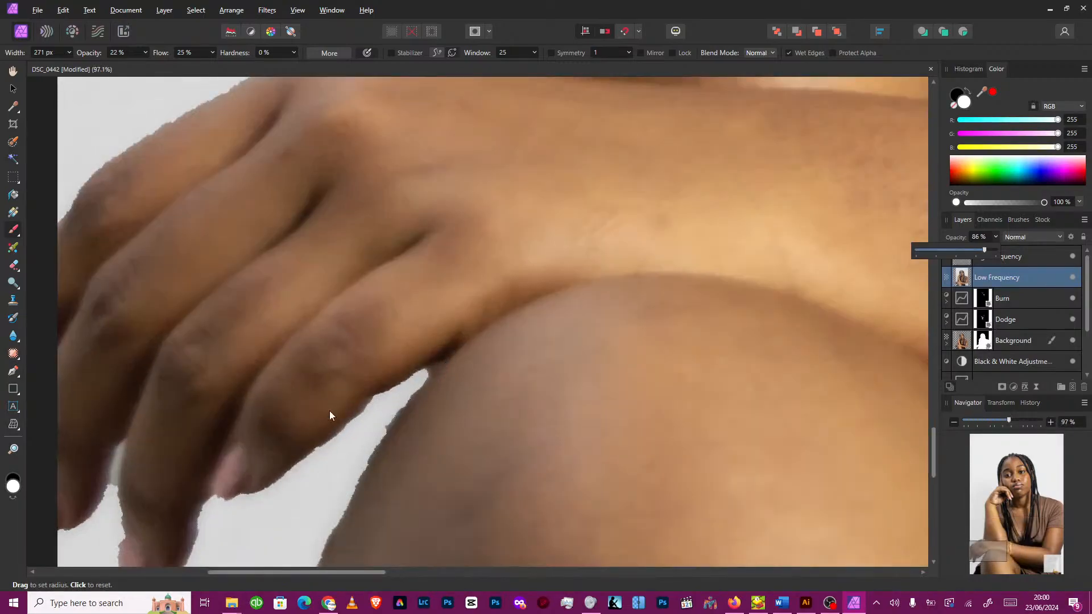
{"action": "scroll", "coordinate": [175, 343], "scroll_direction": "down", "scroll_amount": 3}
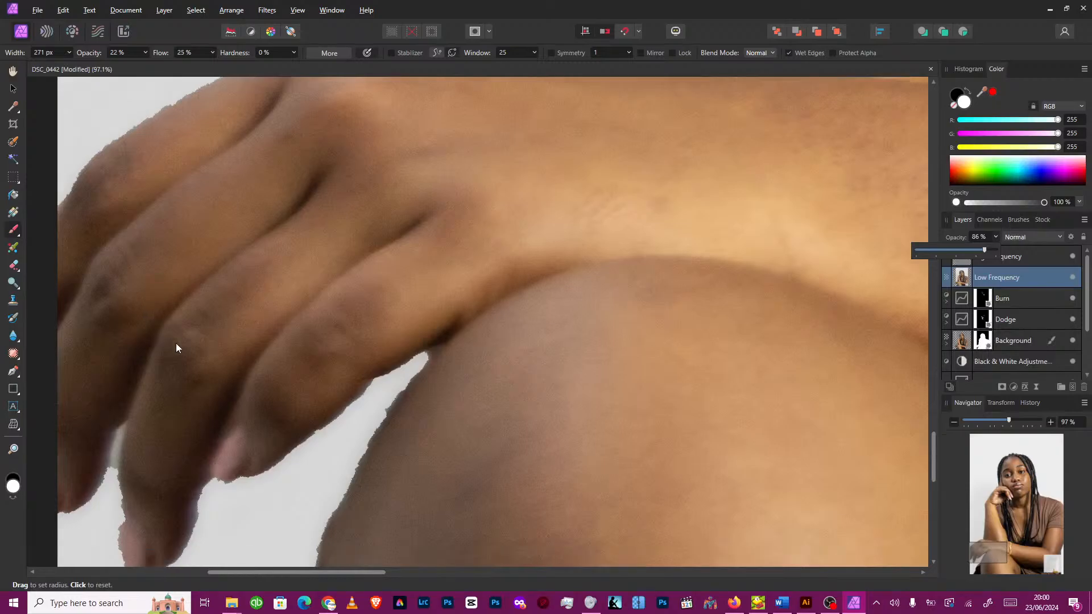
{"action": "scroll", "coordinate": [175, 346], "scroll_direction": "down", "scroll_amount": 1, "text": "ctrl"}
{"action": "scroll", "coordinate": [175, 346], "scroll_direction": "down", "scroll_amount": 4, "text": "ctrl"}
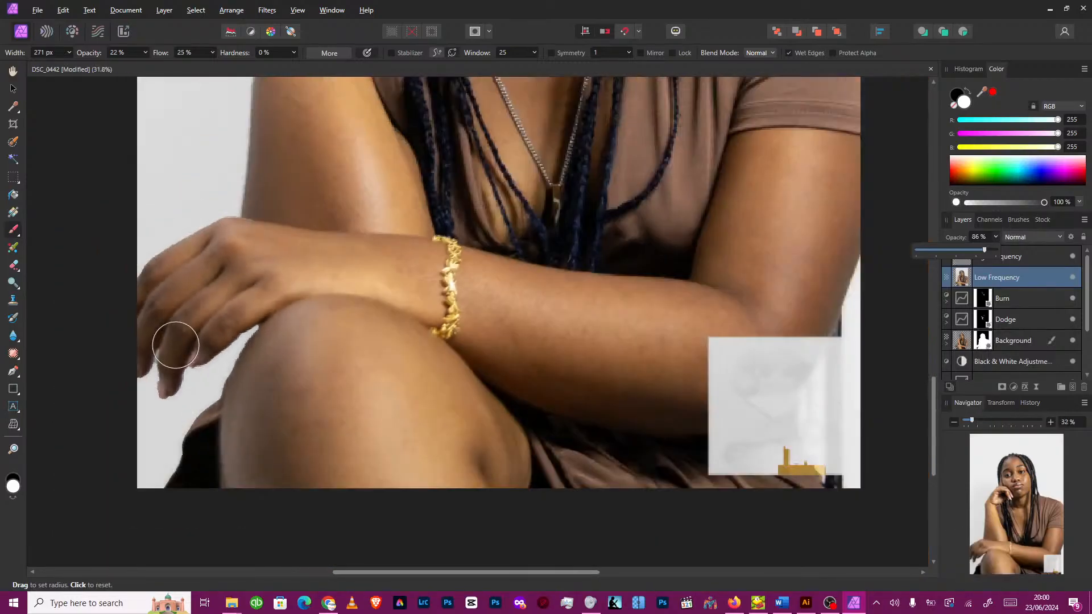
Step: Review the full portrait again and inspect the resting hand, bracelet and knee in detail
{"action": "scroll", "coordinate": [176, 346], "scroll_direction": "up", "scroll_amount": 3}
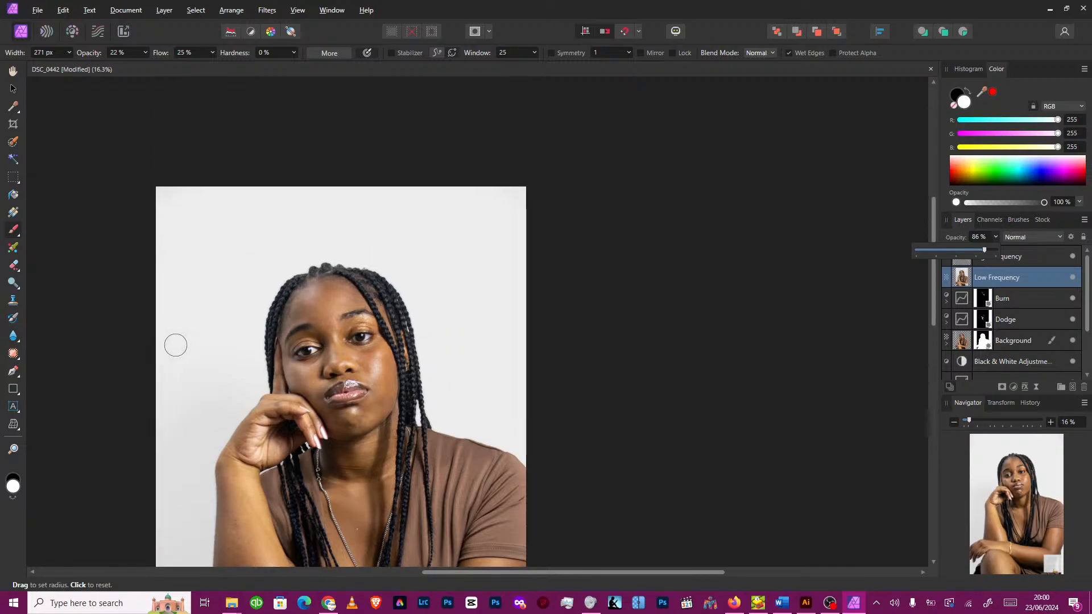
{"action": "scroll", "coordinate": [406, 339], "scroll_direction": "down", "scroll_amount": 2}
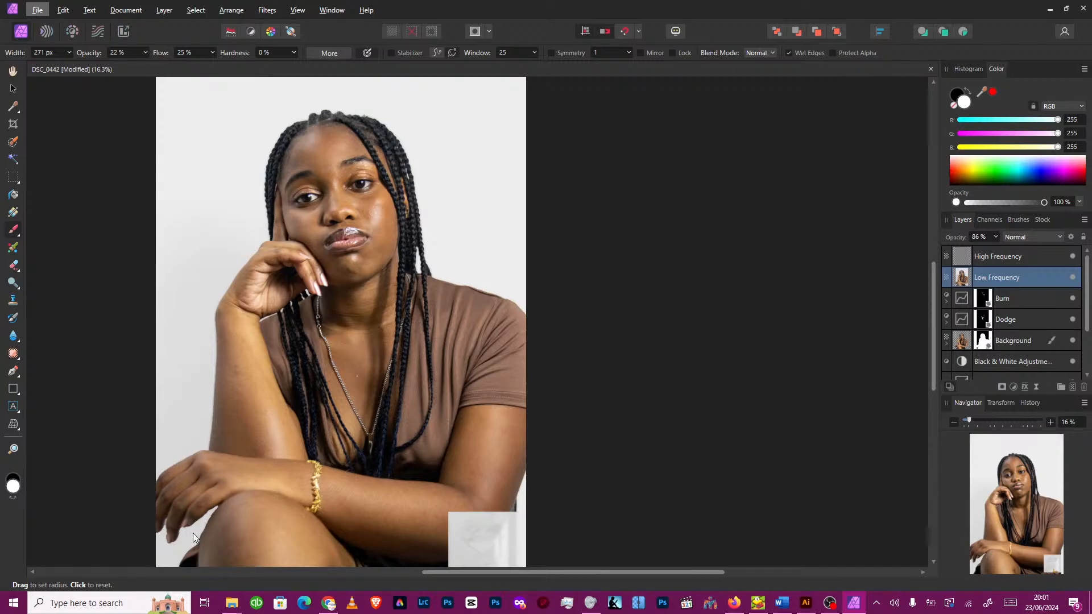
{"action": "scroll", "coordinate": [193, 533], "scroll_direction": "up", "scroll_amount": 3}
{"action": "scroll", "coordinate": [216, 512], "scroll_direction": "up", "scroll_amount": 2}
{"action": "scroll", "coordinate": [319, 422], "scroll_direction": "up", "scroll_amount": 2}
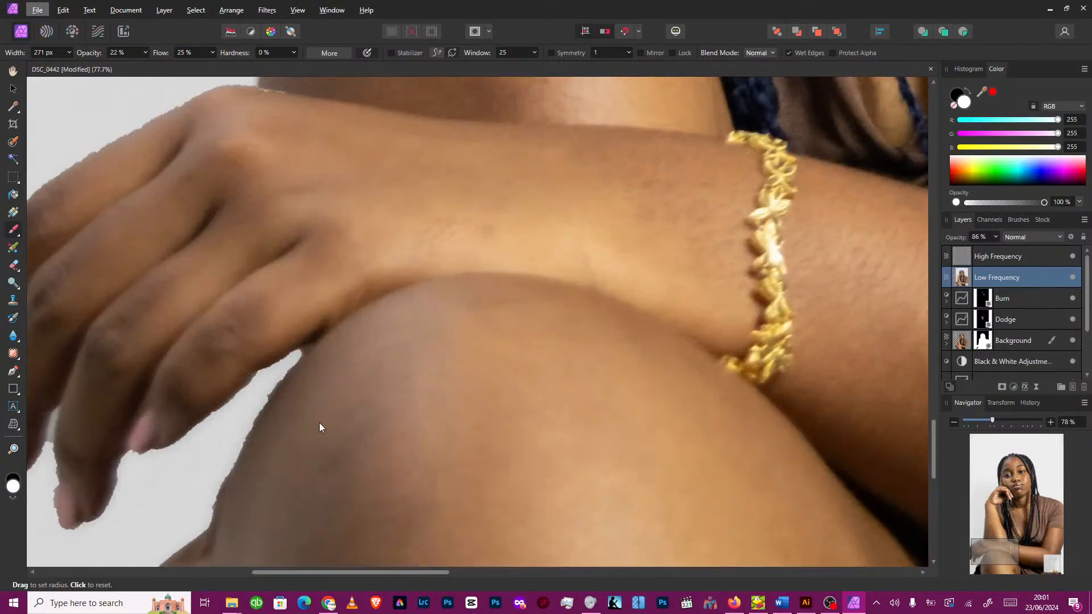